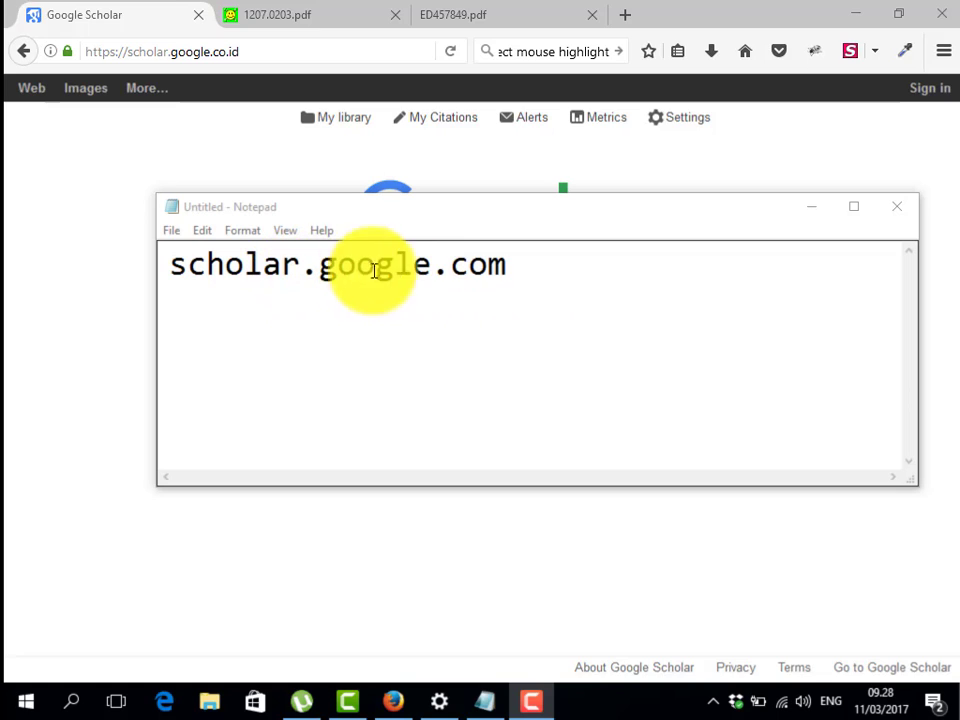
Bring the browser showing the scholar.google.co.id home page in front of Notepad
left_click(288, 50)
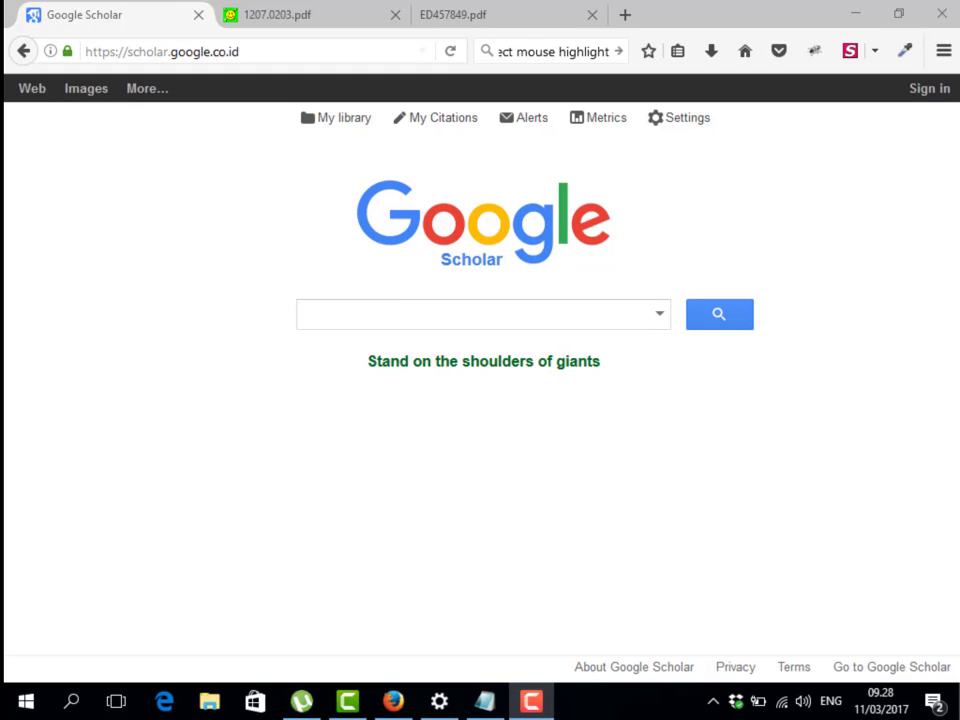
Search Scholar for 'topic modelling information retrieval', returning about 281,000 results
mouse_move(262, 283)
left_mouse_down()
mouse_move(665, 398)
mouse_move(769, 386)
mouse_move(735, 364)
mouse_move(727, 370)
left_mouse_up()
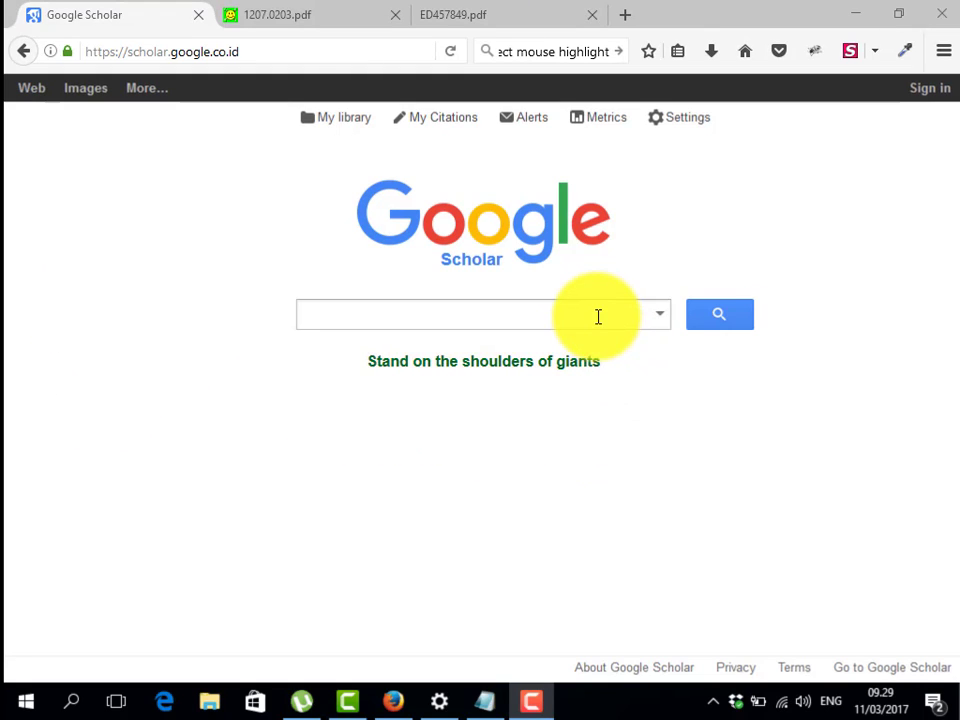
left_click(598, 316)
type("top")
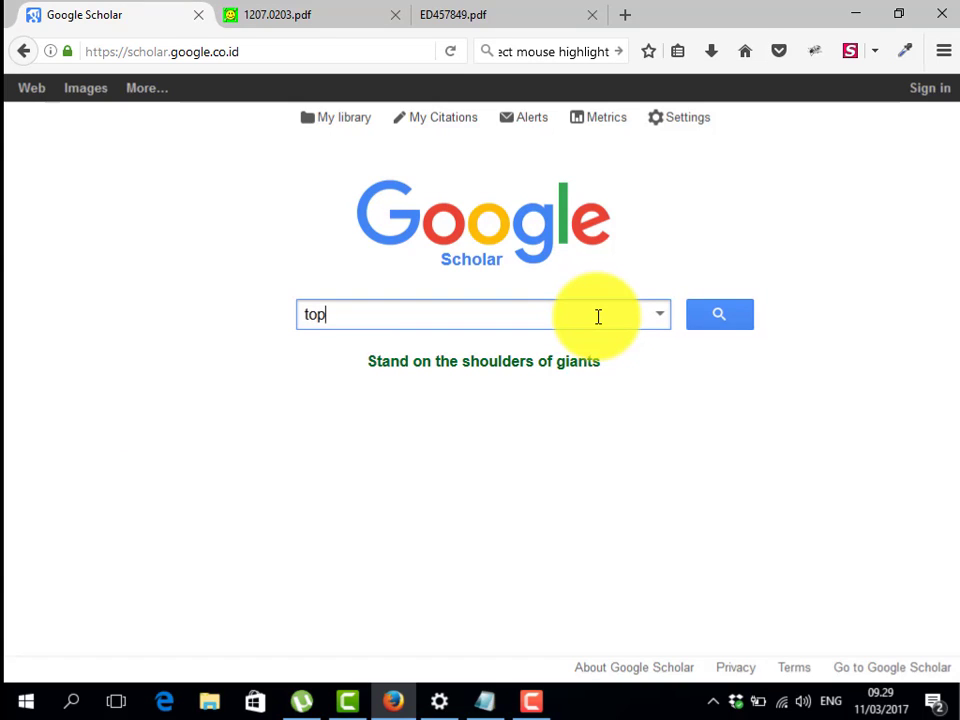
type("ic modellin")
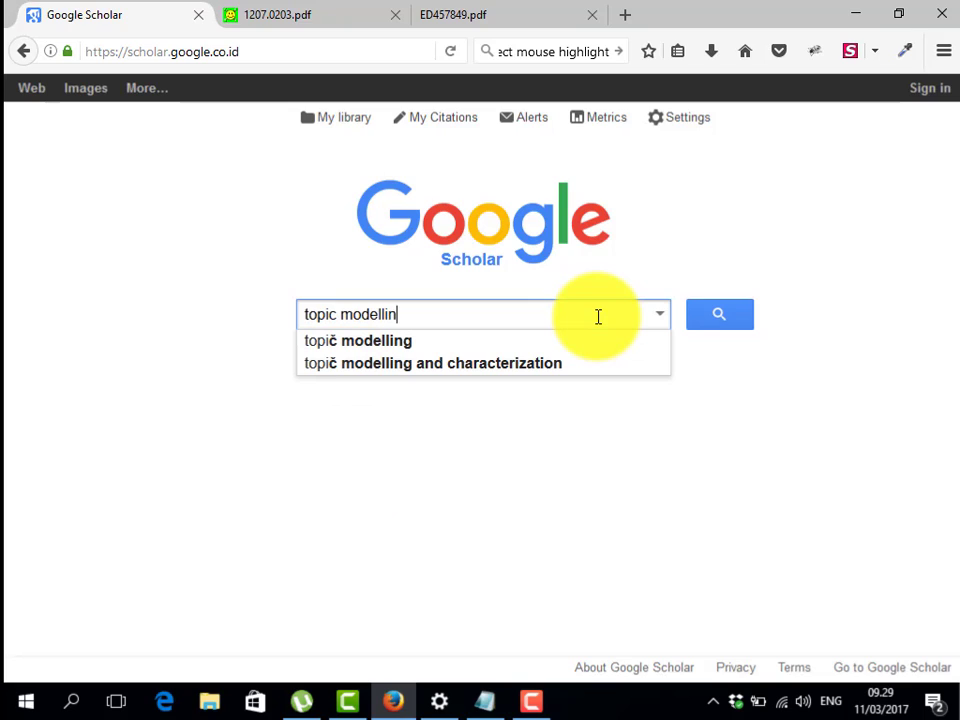
type("g info")
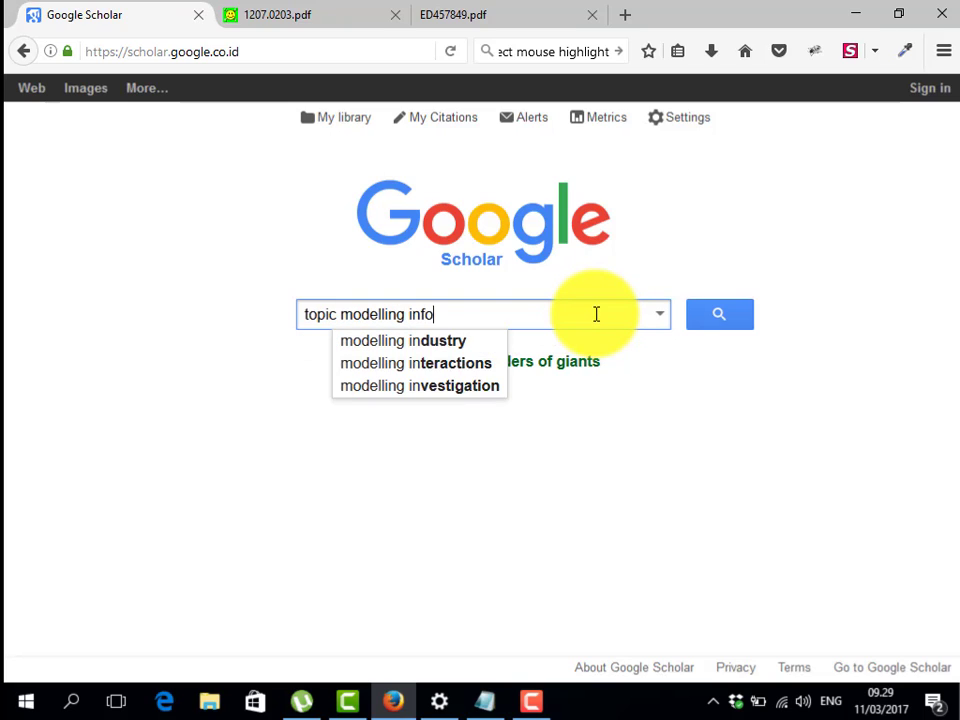
type("rmatio")
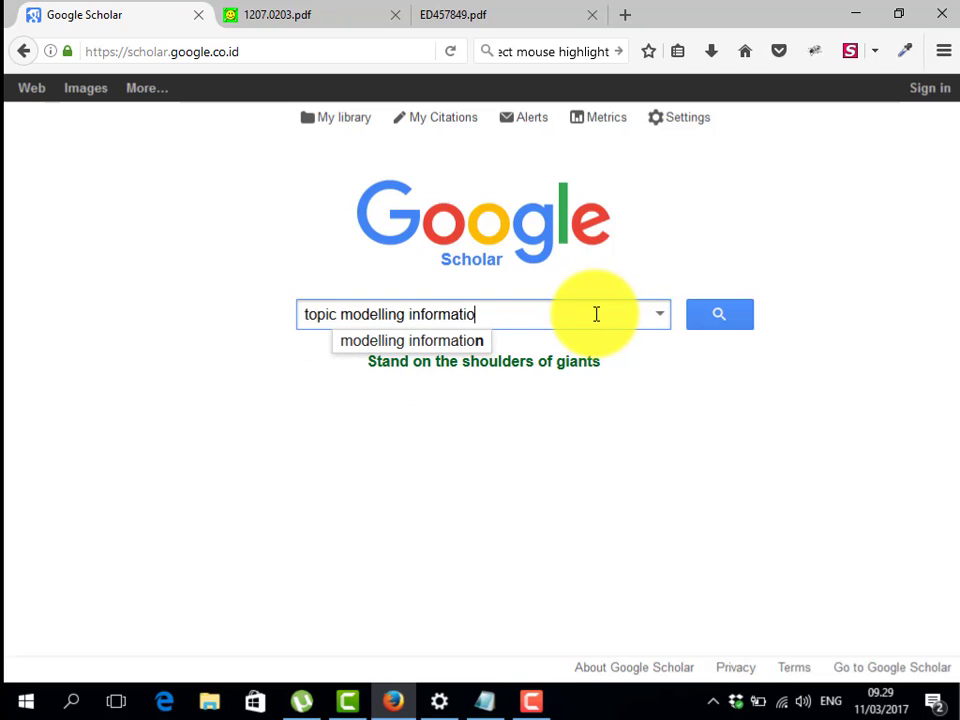
type("n retrieval")
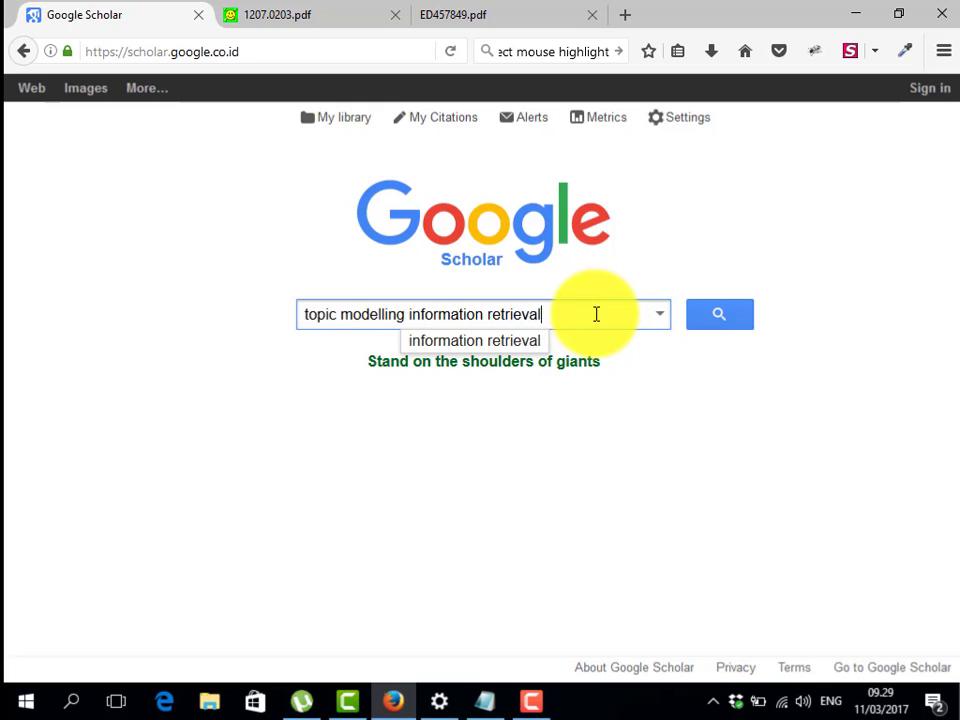
key("Return")
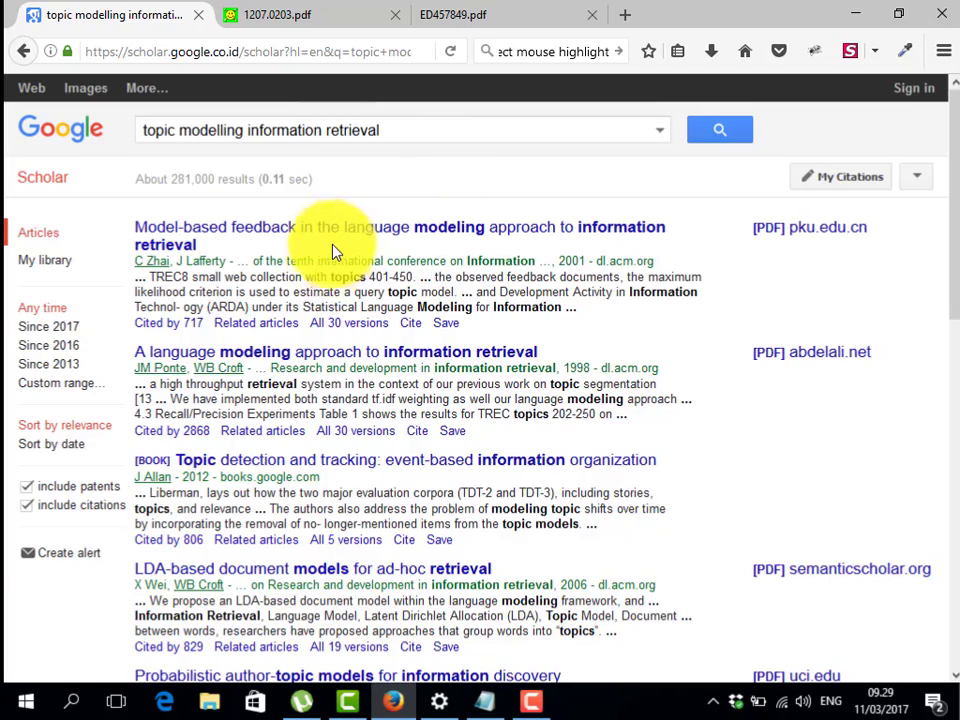
Open the first result, 'Model-based feedback in the language modeling approach…', in a background tab
scroll(333, 258, "down", 2)
scroll(335, 258, "down", 9)
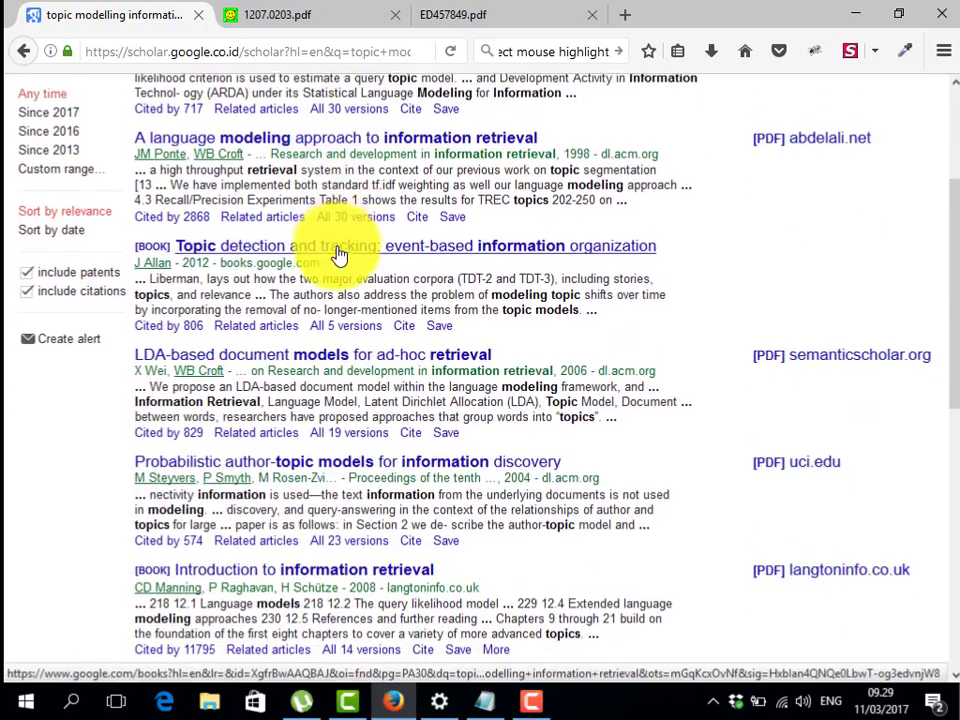
scroll(338, 255, "down", 4)
scroll(340, 245, "up", 17)
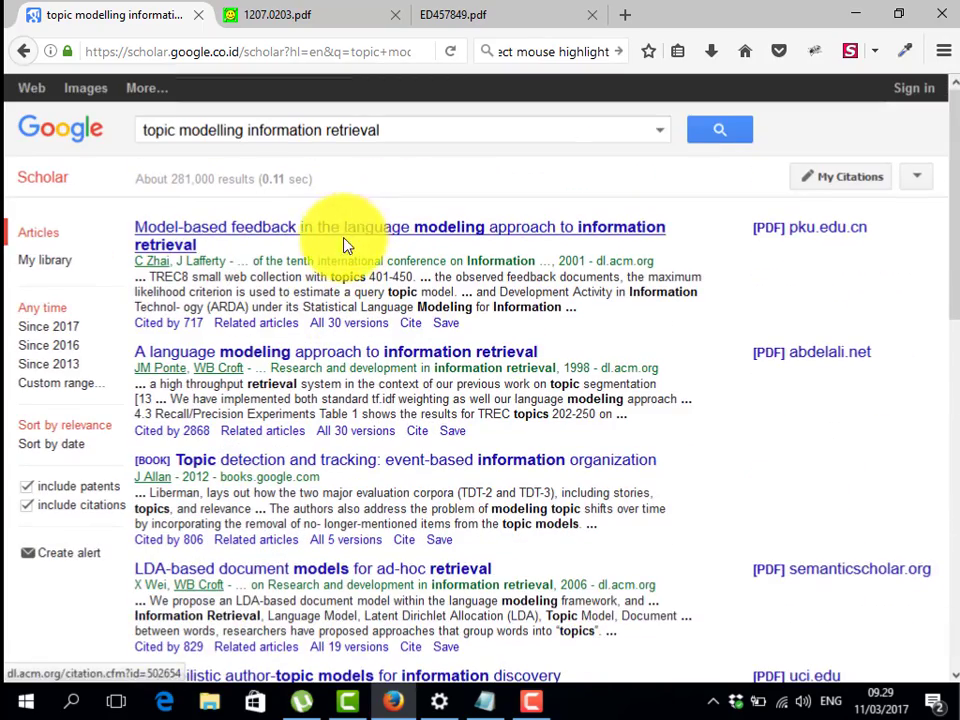
middle_click(249, 234)
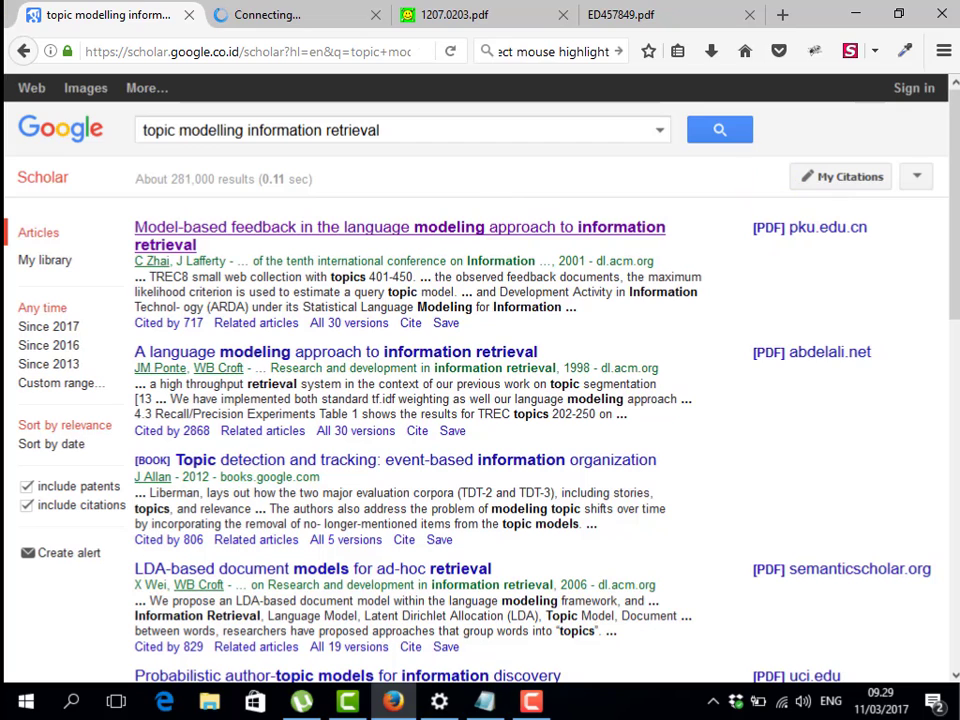
Highlight text from three entries in the results list, then dismiss the selection
key("F10")
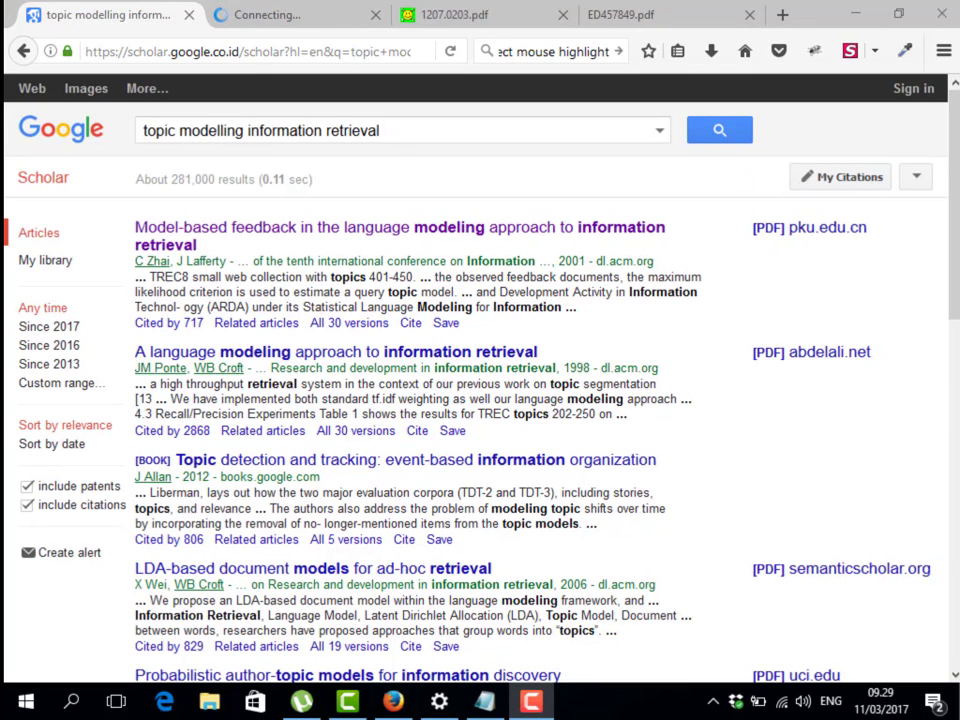
mouse_move(732, 210)
left_mouse_down()
mouse_move(825, 253)
mouse_move(897, 265)
left_mouse_up()
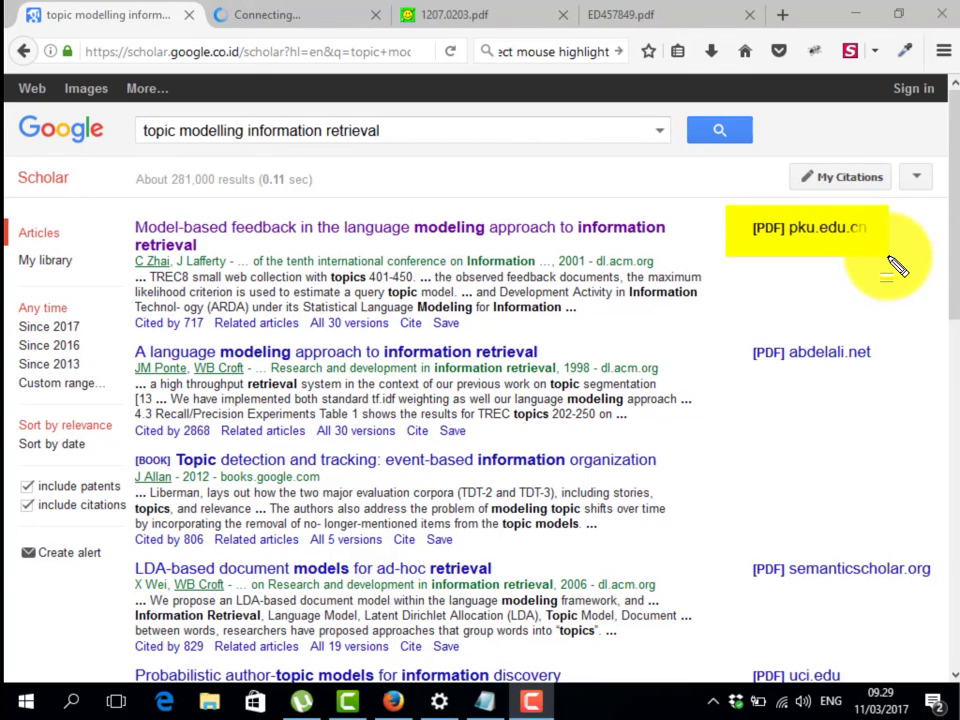
left_click_drag(731, 340, 892, 393)
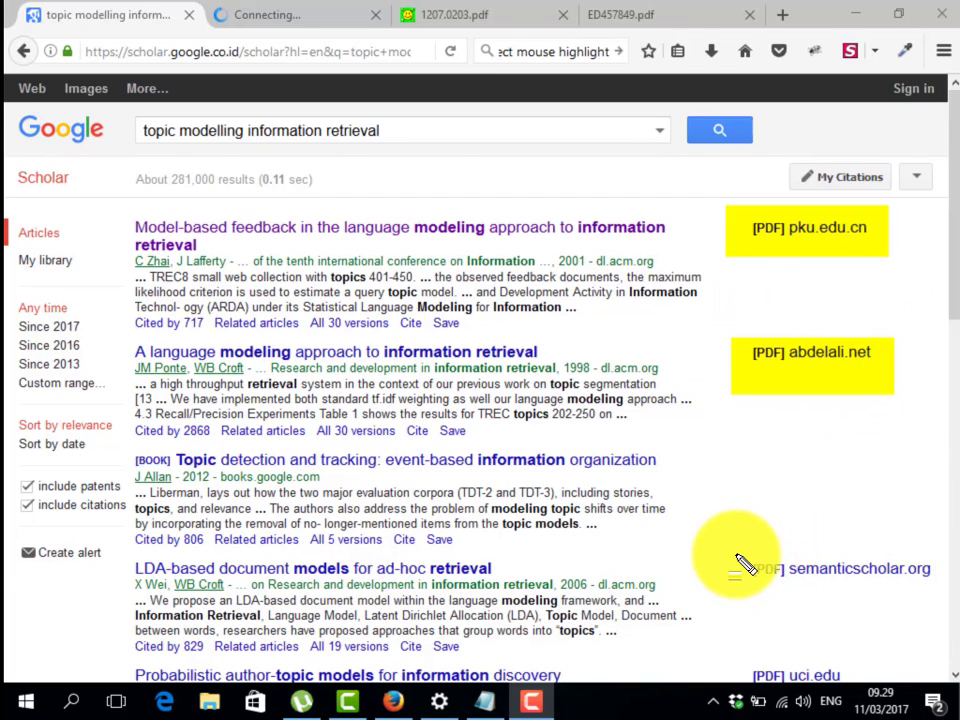
left_click_drag(737, 555, 935, 604)
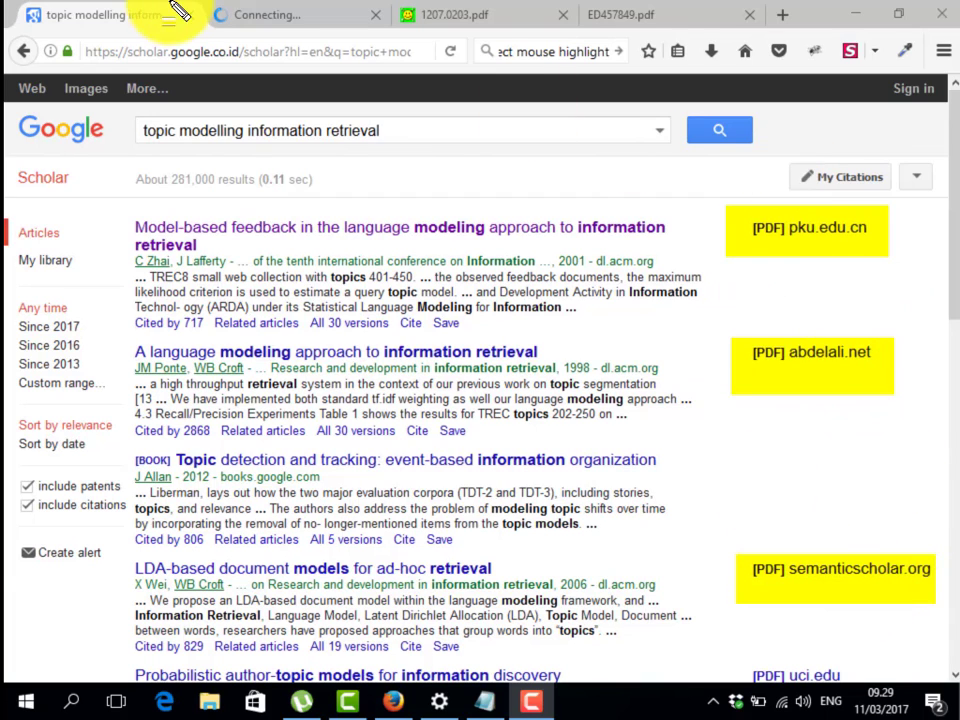
key("Escape")
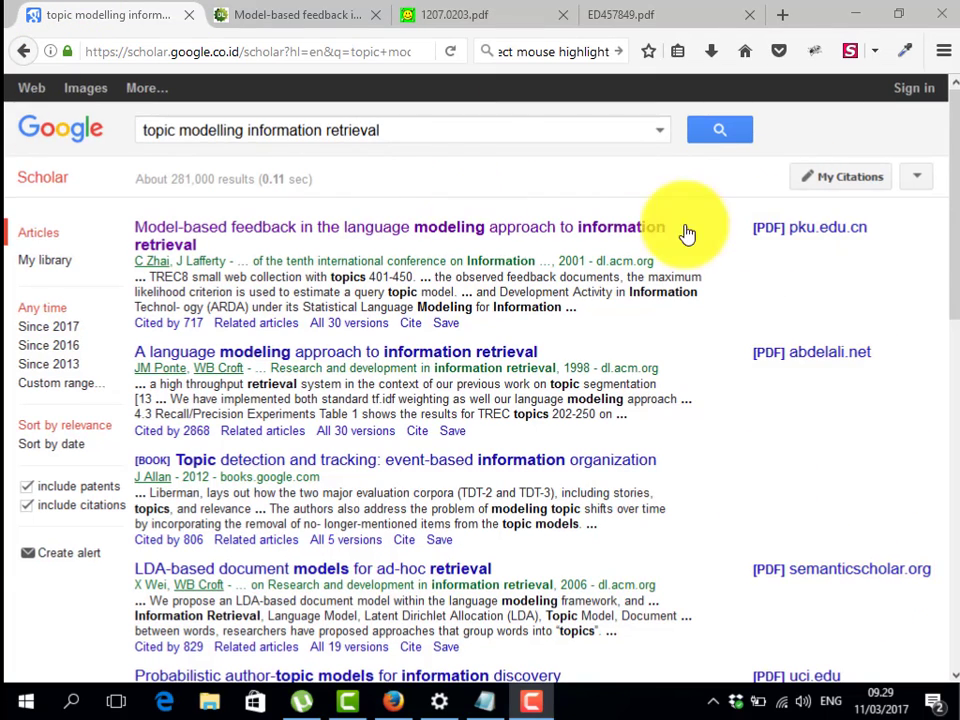
Open the semanticscholar.org LDA-Based Document Models PDF, review it and the Model-based feedback page, then return to the results
middle_click(834, 578)
left_click(242, 13)
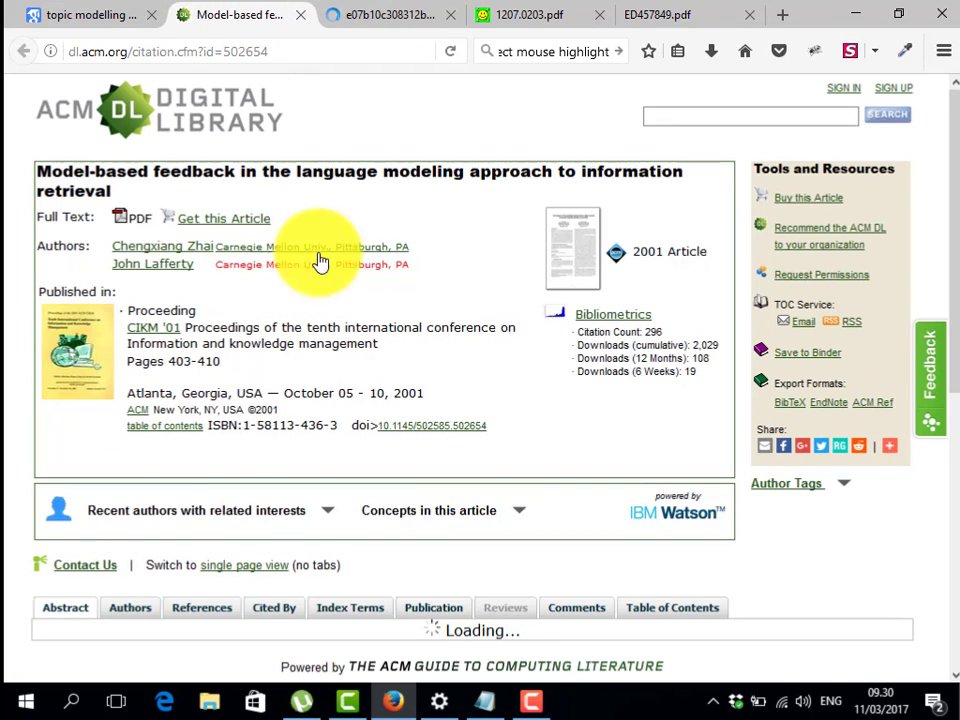
left_click(110, 12)
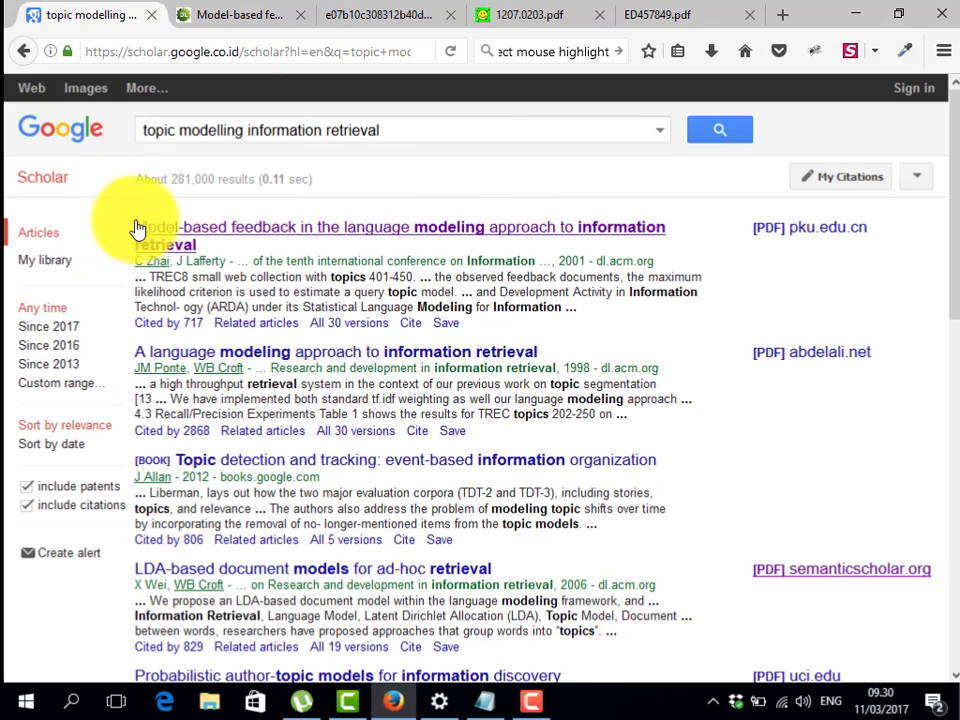
left_click(242, 16)
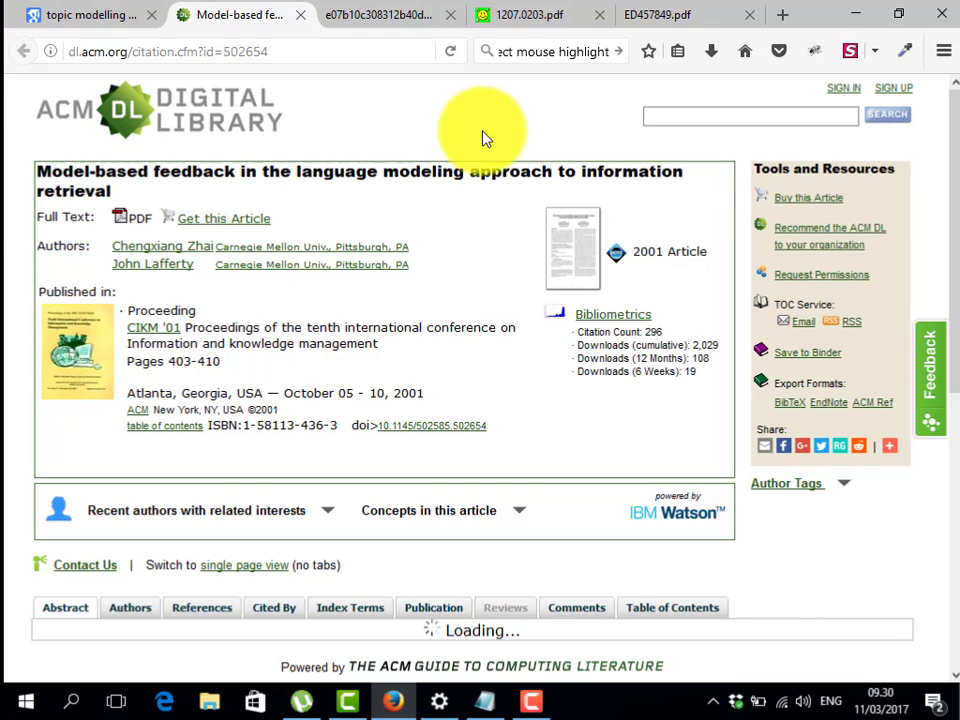
left_click(45, 12)
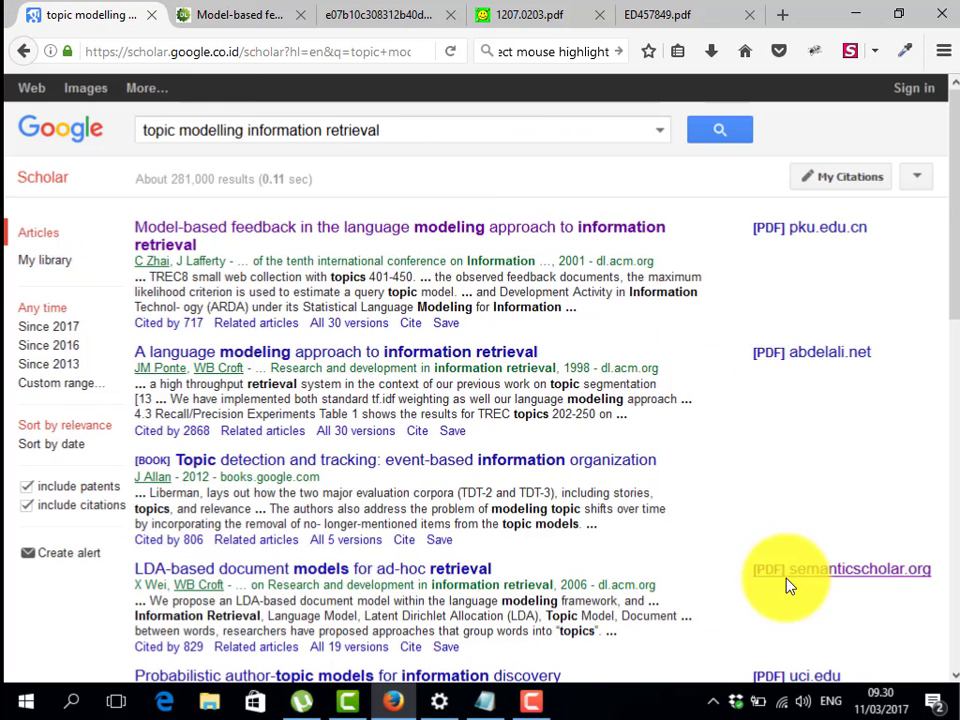
left_click(401, 14)
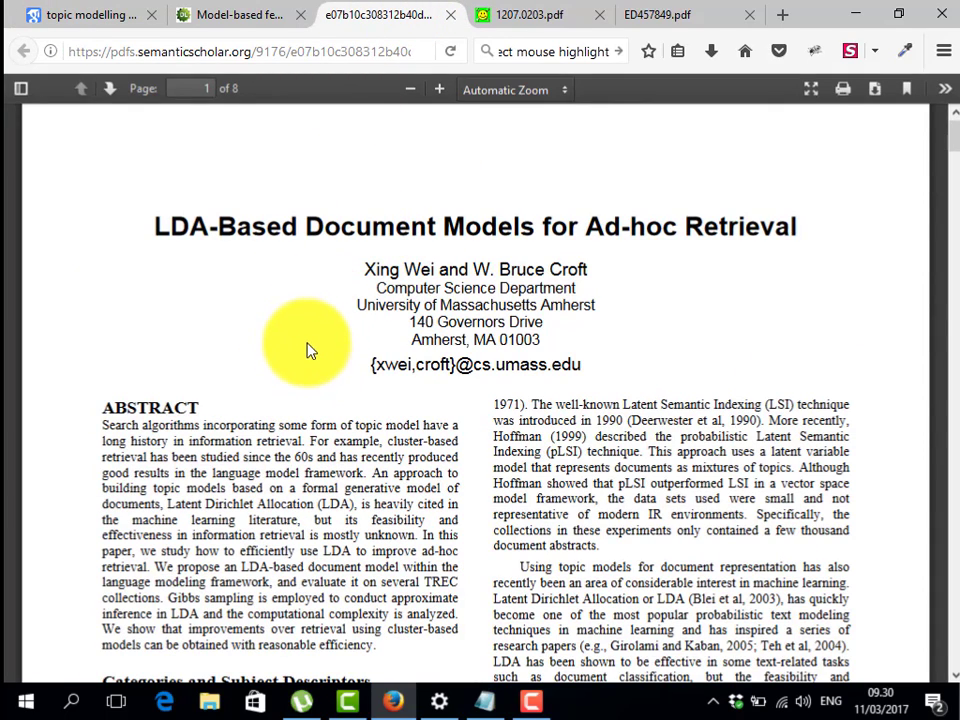
left_click(105, 16)
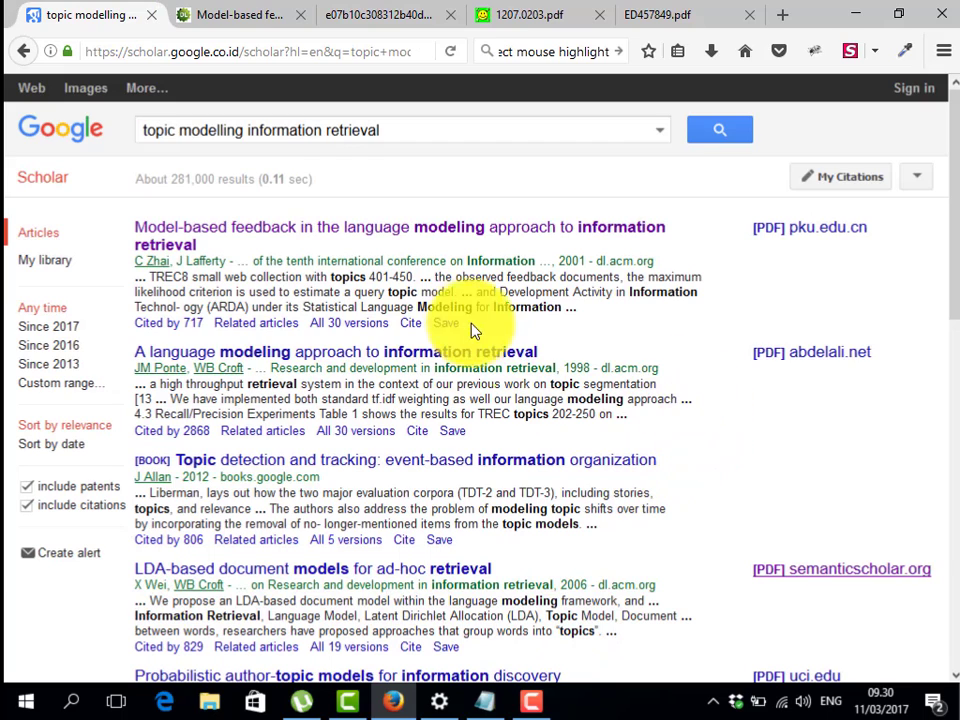
key("F10")
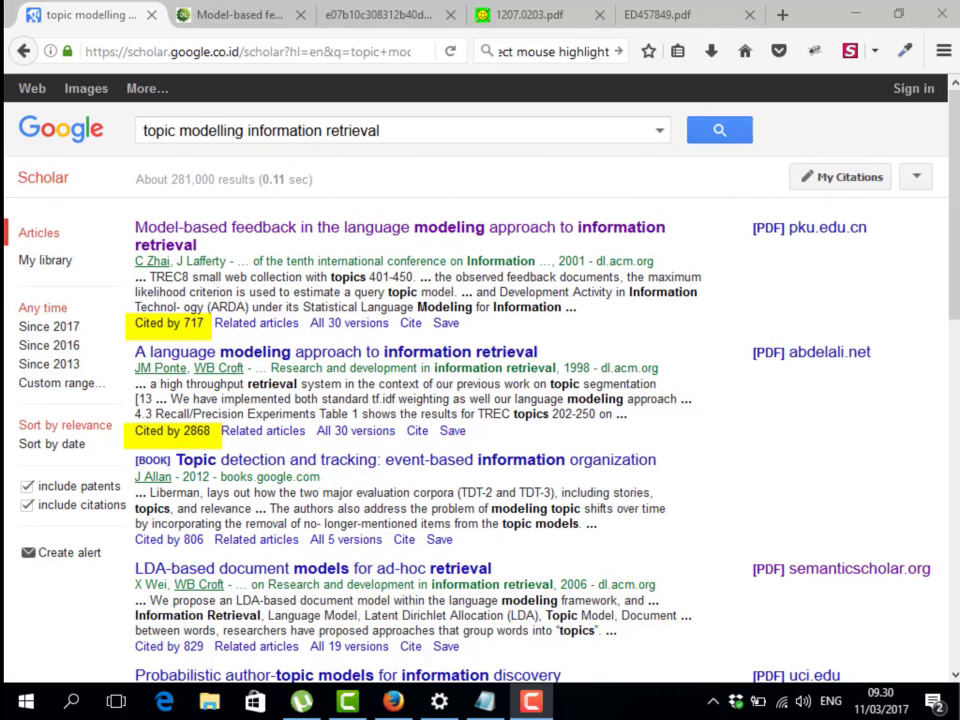
left_click_drag(8, 296, 110, 410)
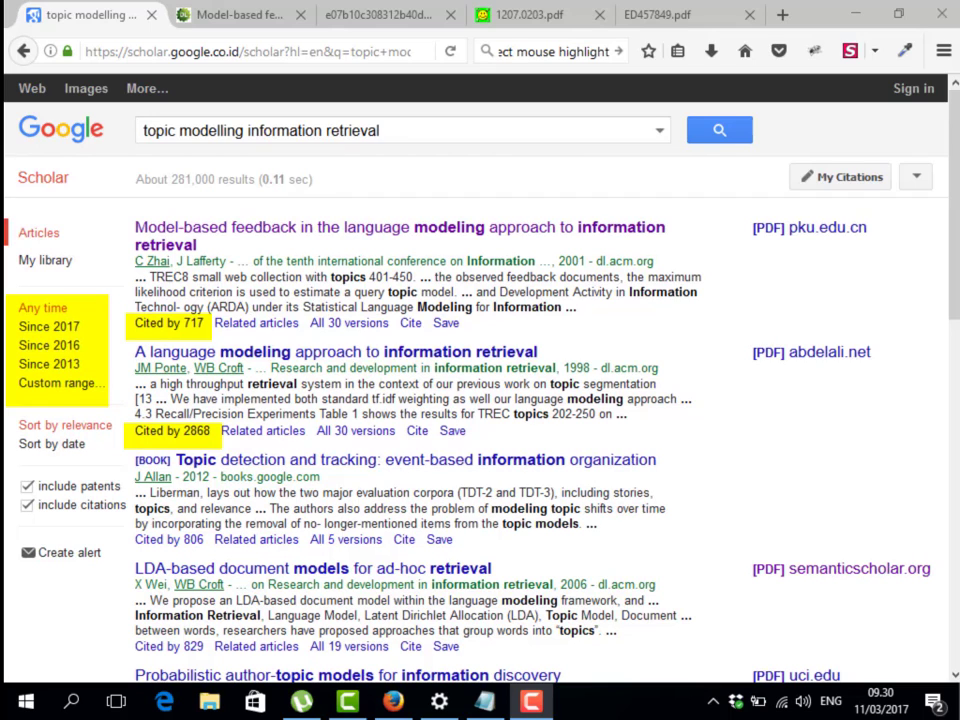
key("Escape")
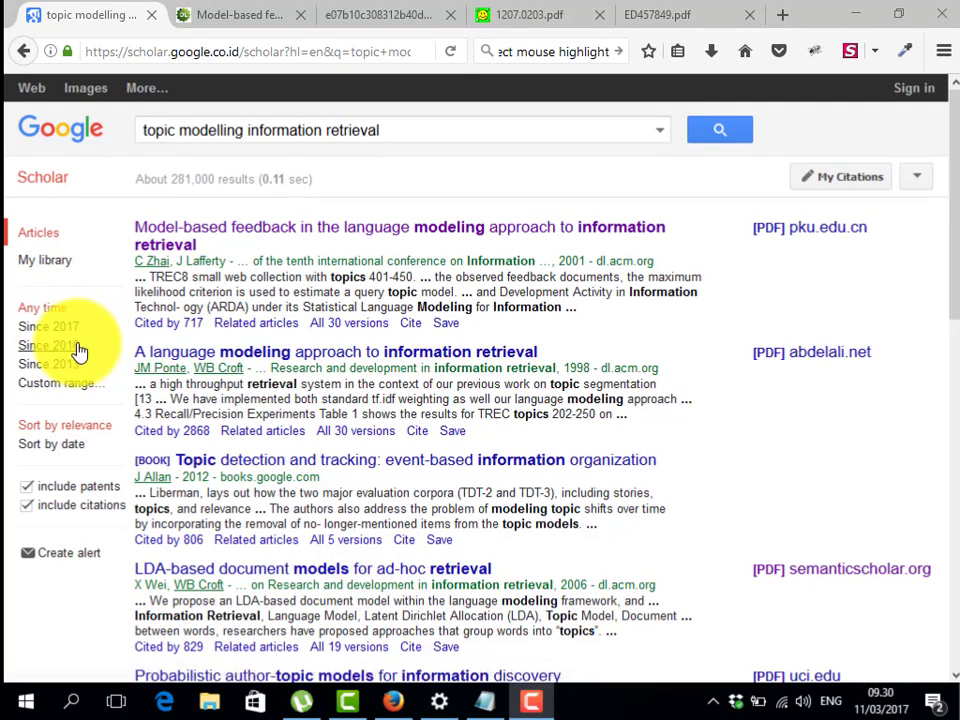
Restrict results to 2010–2017, dismiss the query suggestions, and scroll through the roughly 16,900 hits
left_click(62, 383)
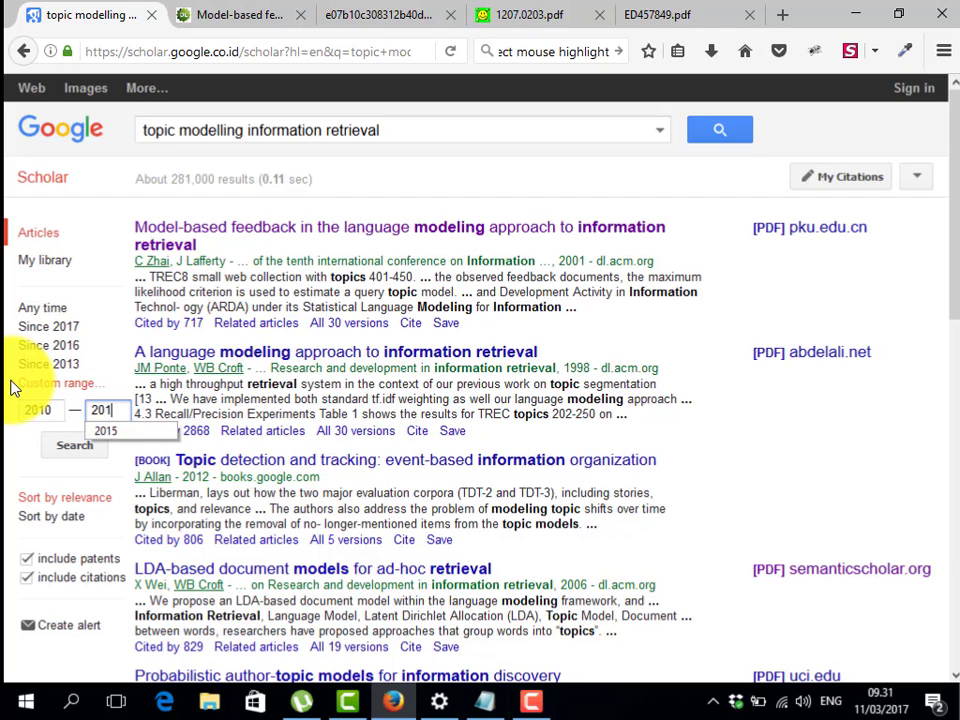
left_click(78, 447)
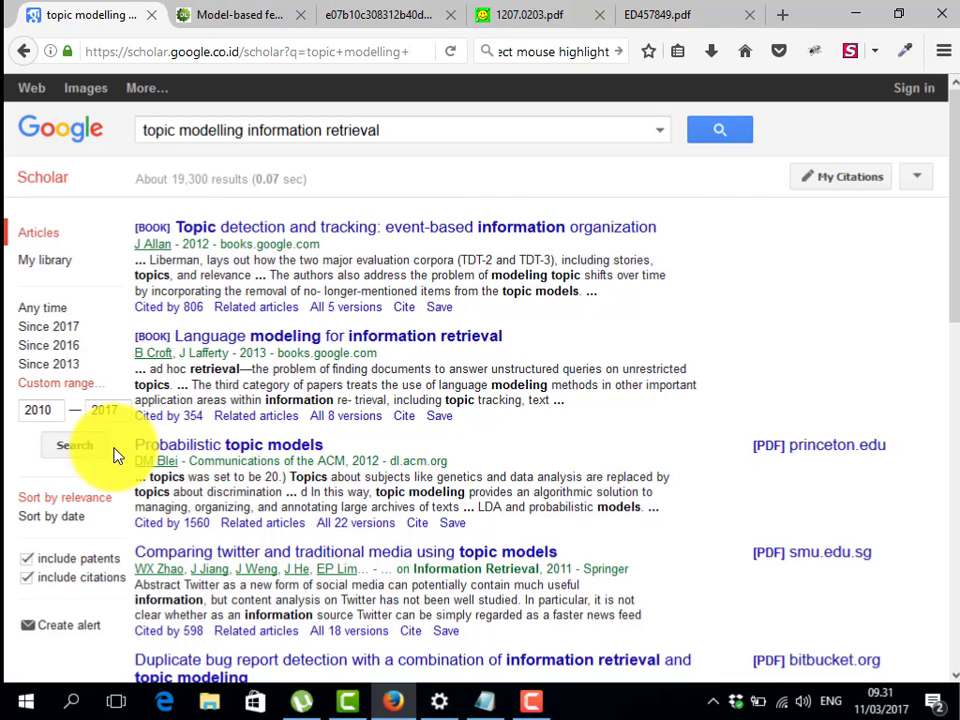
left_click(424, 132)
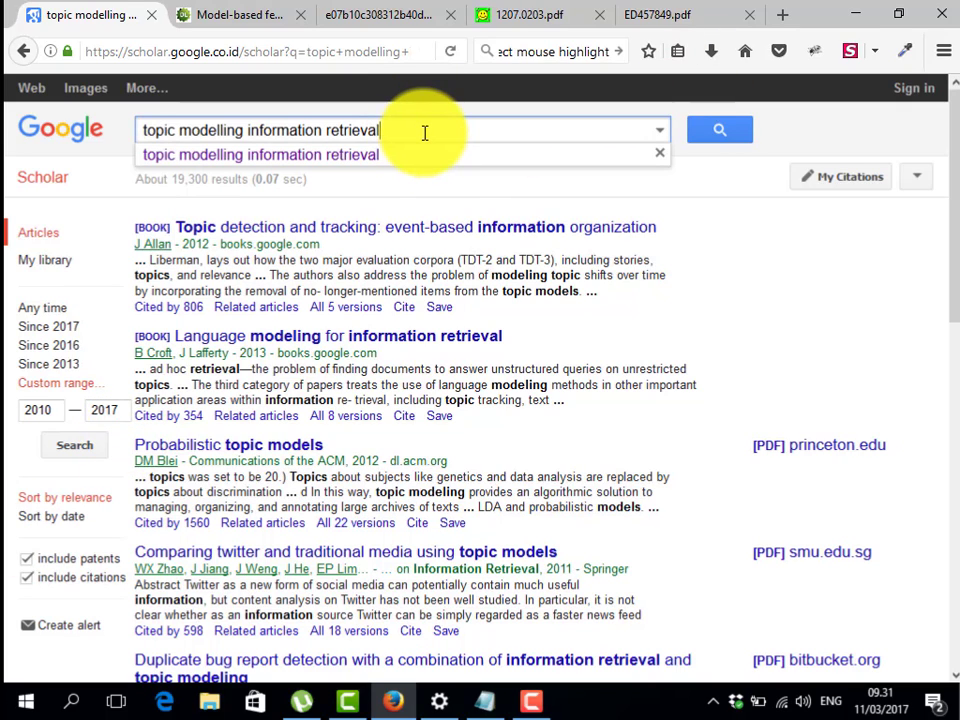
left_click(909, 313)
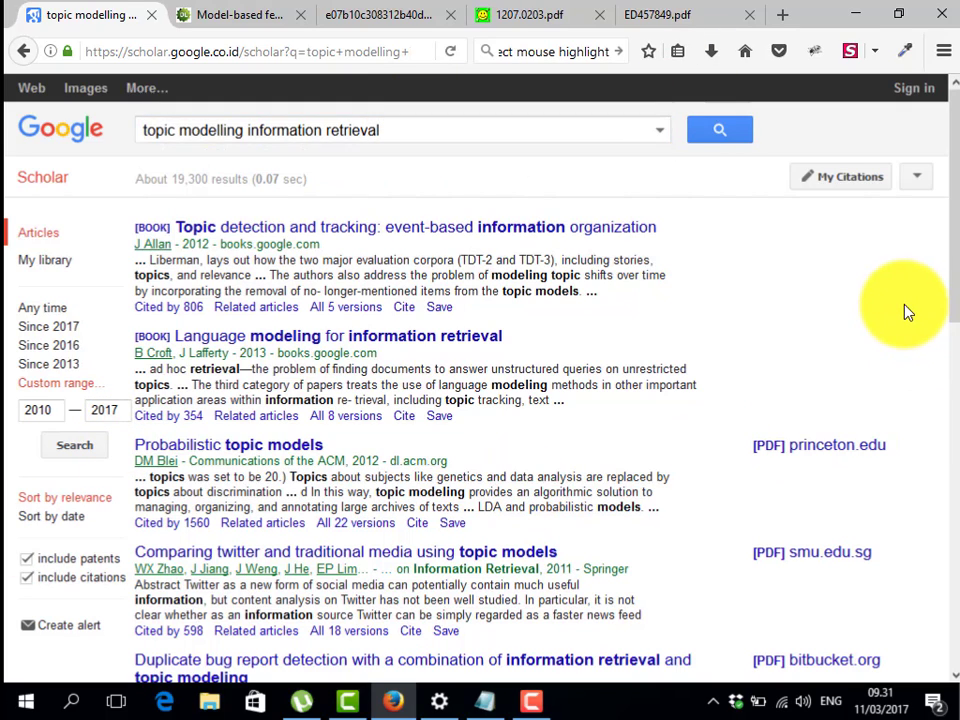
scroll(904, 311, "down", 5)
scroll(862, 382, "down", 3)
scroll(820, 327, "up", 7)
scroll(820, 327, "up", 1)
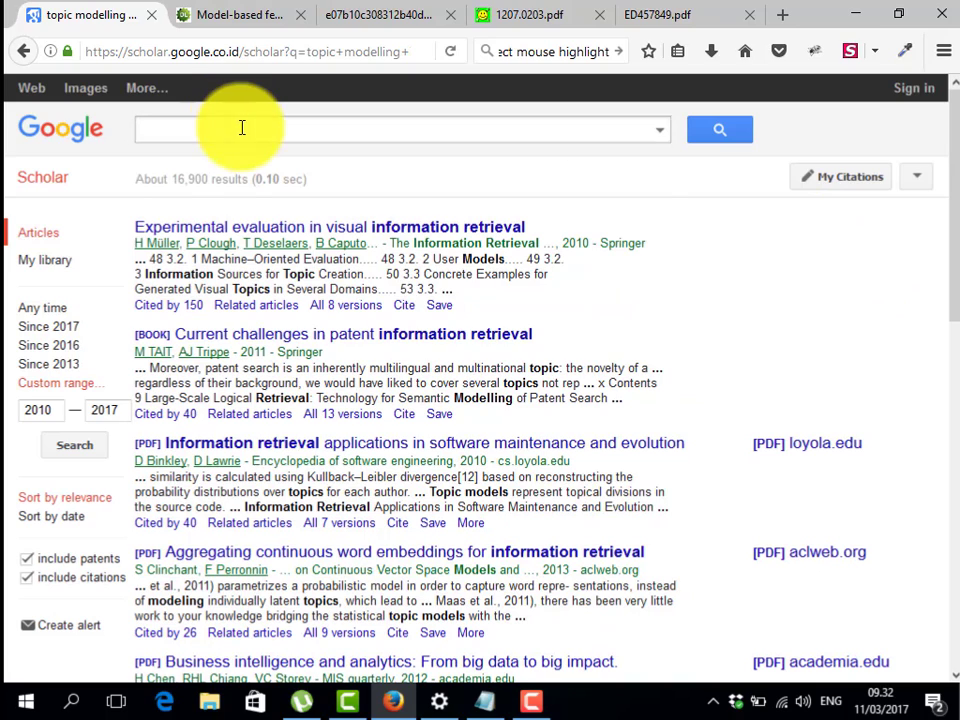
Search for 'augmented reality in education filetype:pdf' and scroll through the roughly 16,500 PDF results
left_click(242, 127)
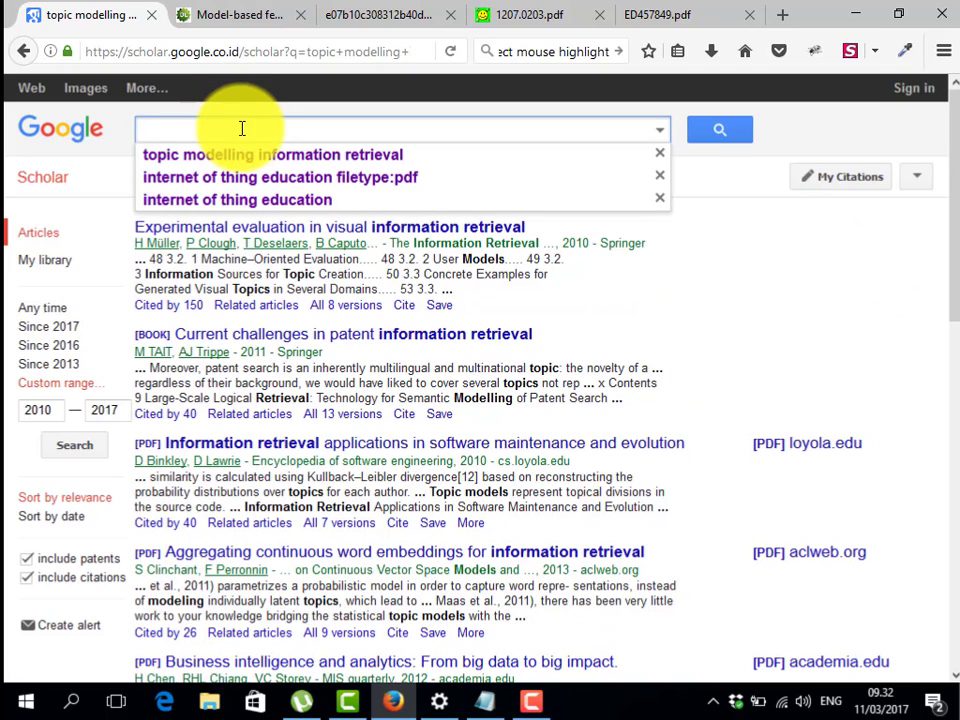
type("augmente")
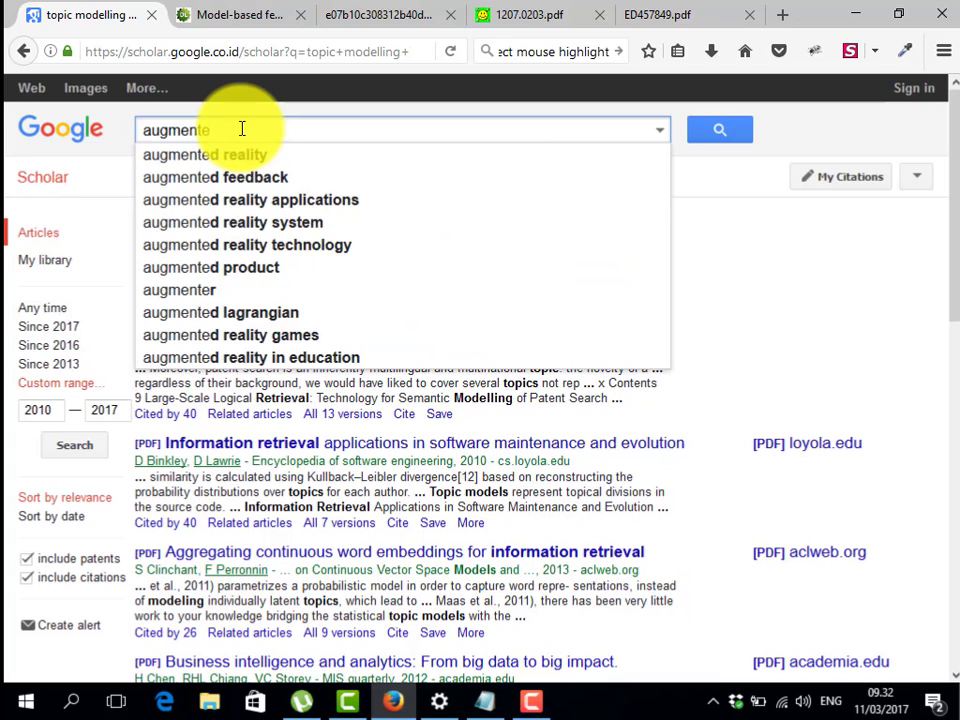
type("d re")
type("ality in e")
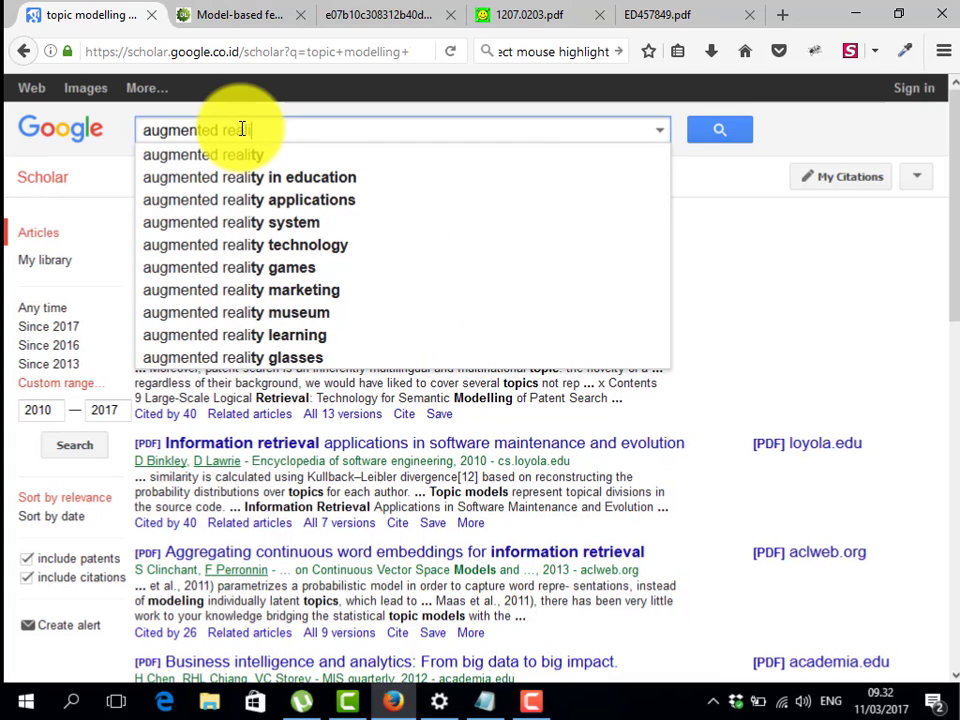
type("duca")
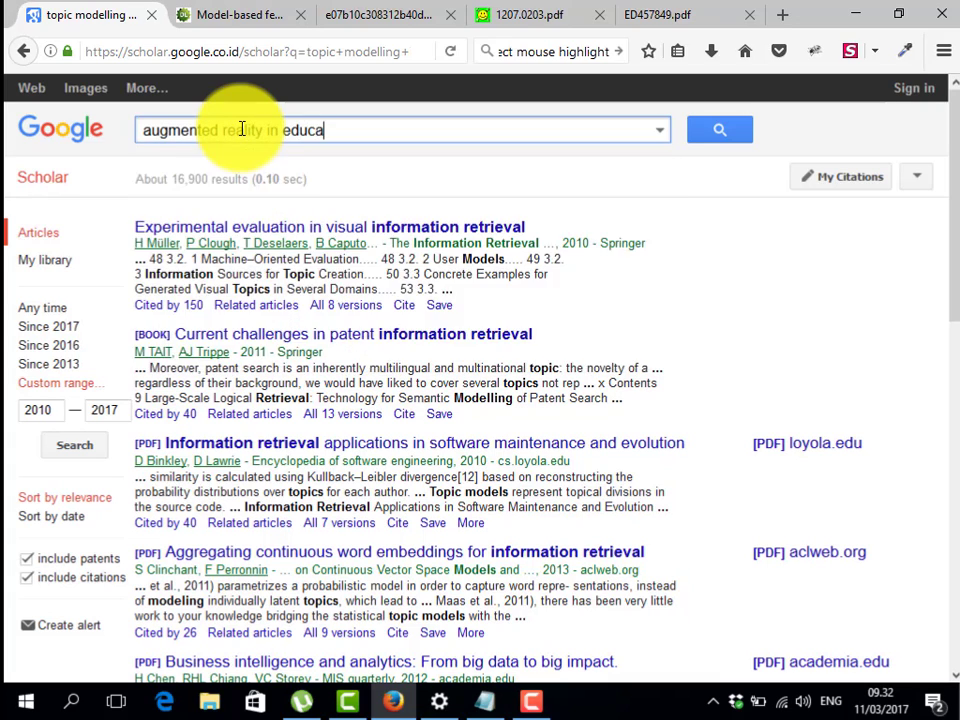
type("tion")
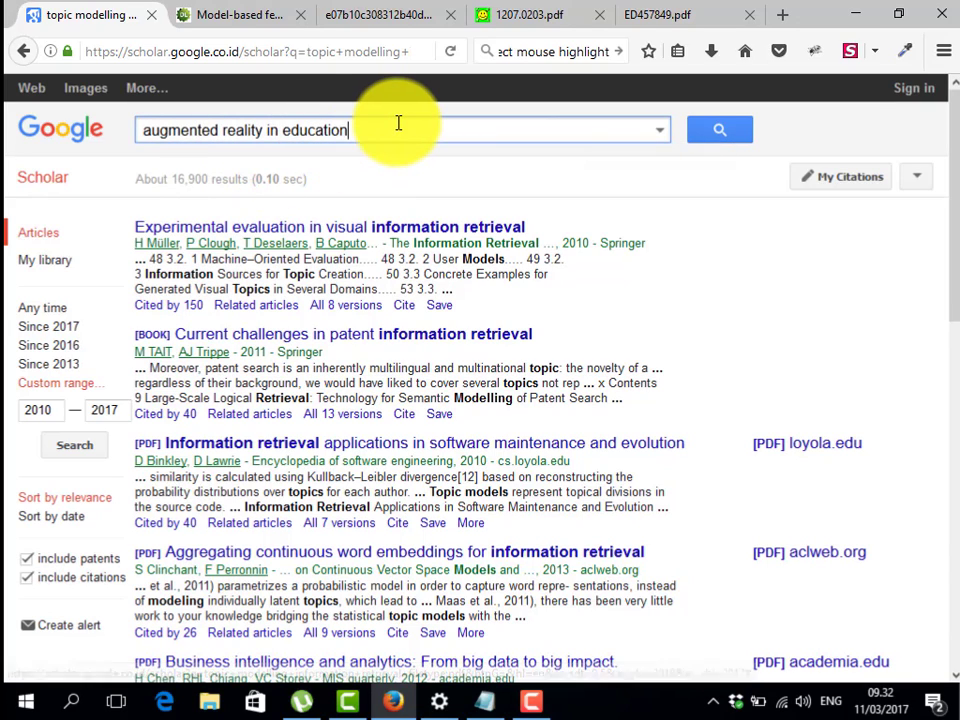
type(" filetyp")
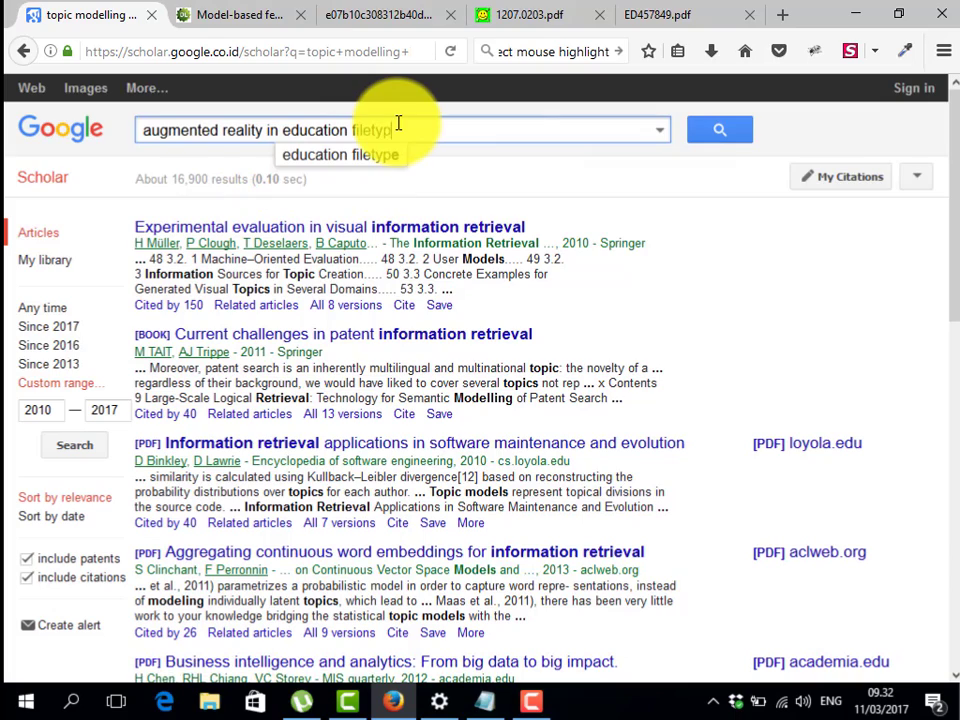
type("e:pdf")
key("Return")
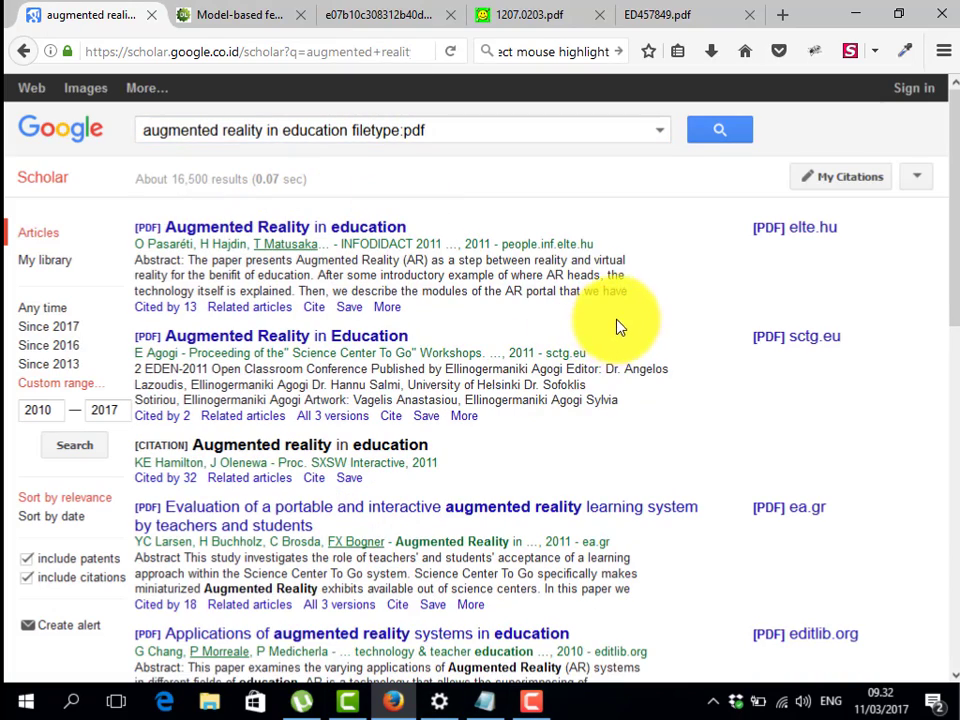
scroll(650, 330, "down", 5)
scroll(677, 336, "up", 5)
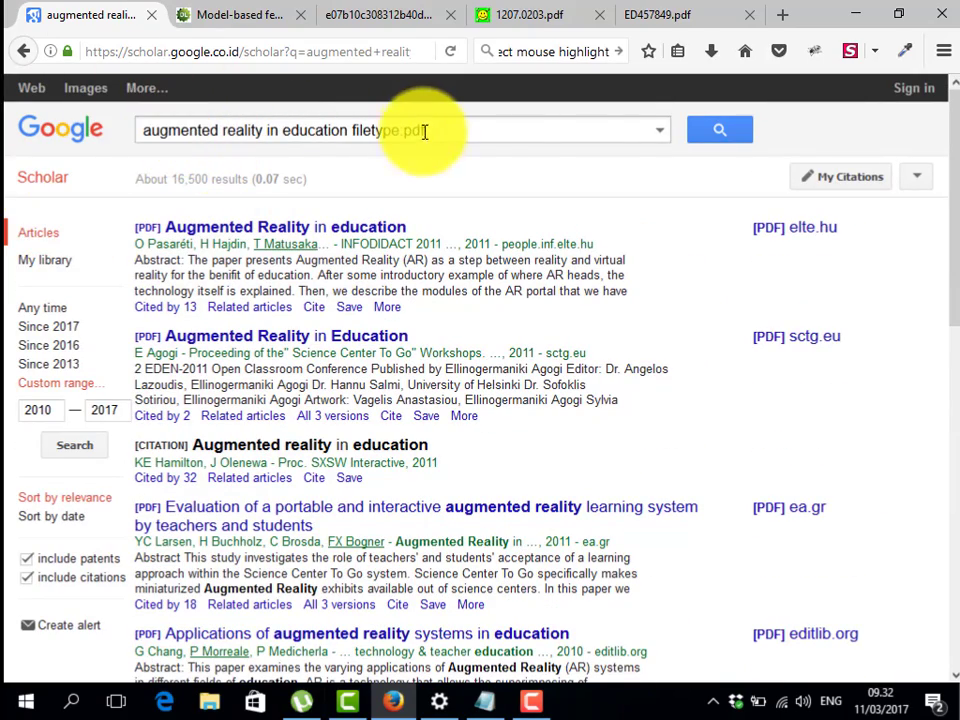
scroll(805, 330, "down", 3)
scroll(800, 430, "down", 1)
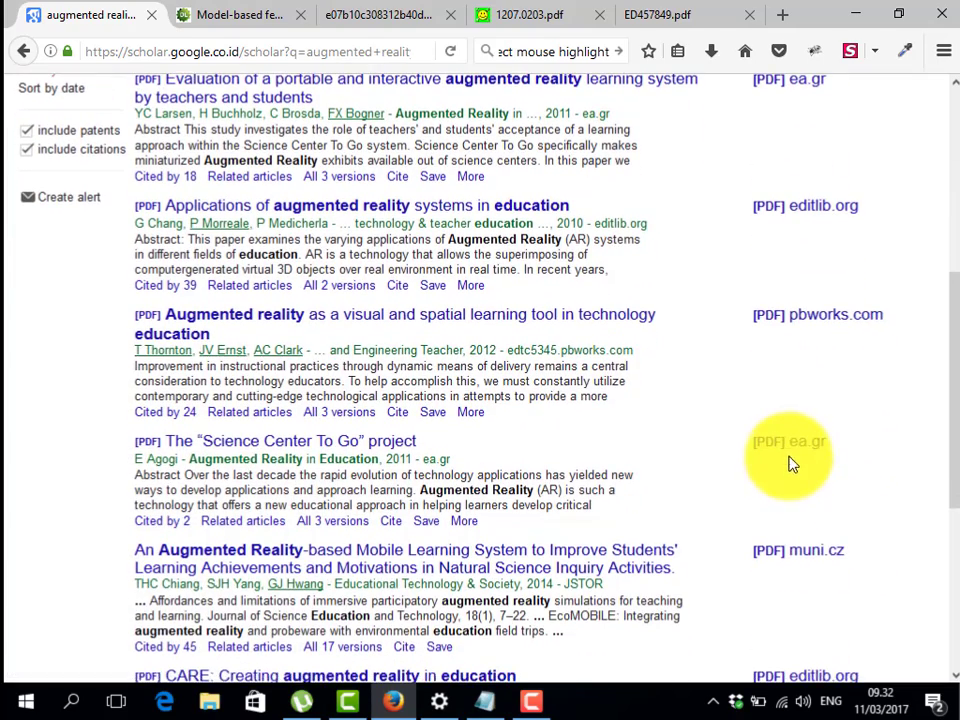
Open the ea.gr sctgo_proceedings_low.pdf in a new tab, check it while loading, then return to the results
middle_click(790, 443)
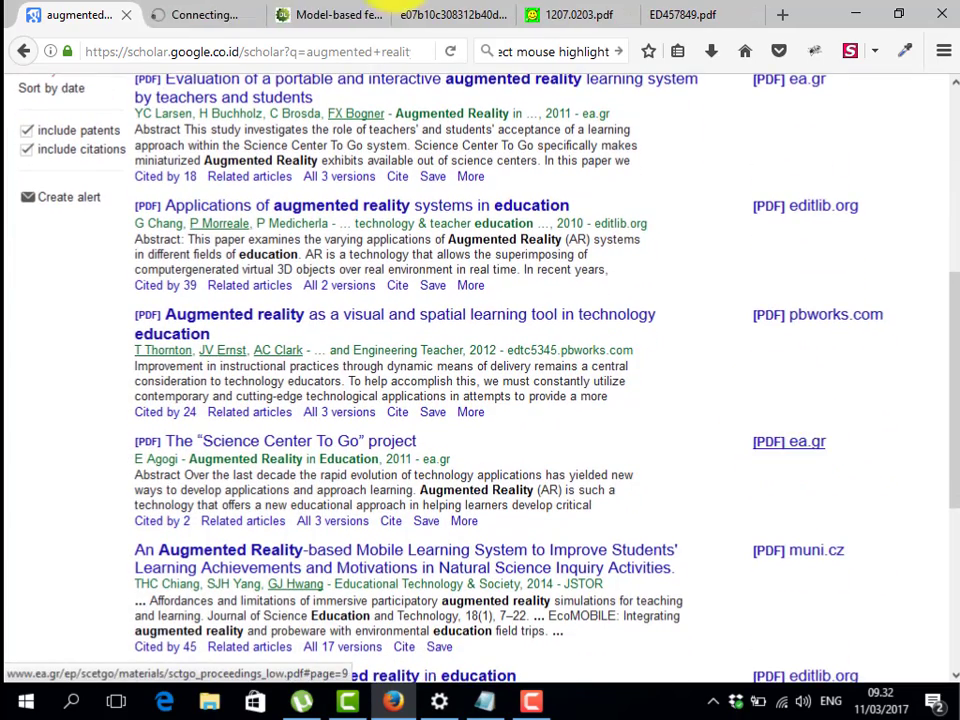
left_click(228, 12)
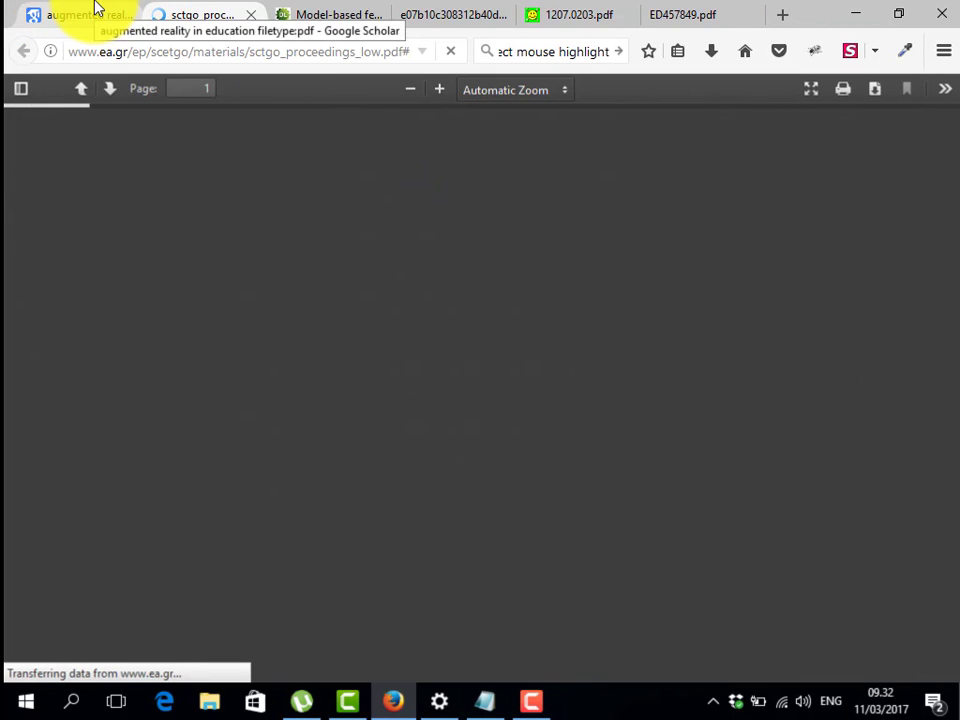
left_click(97, 12)
left_click(190, 14)
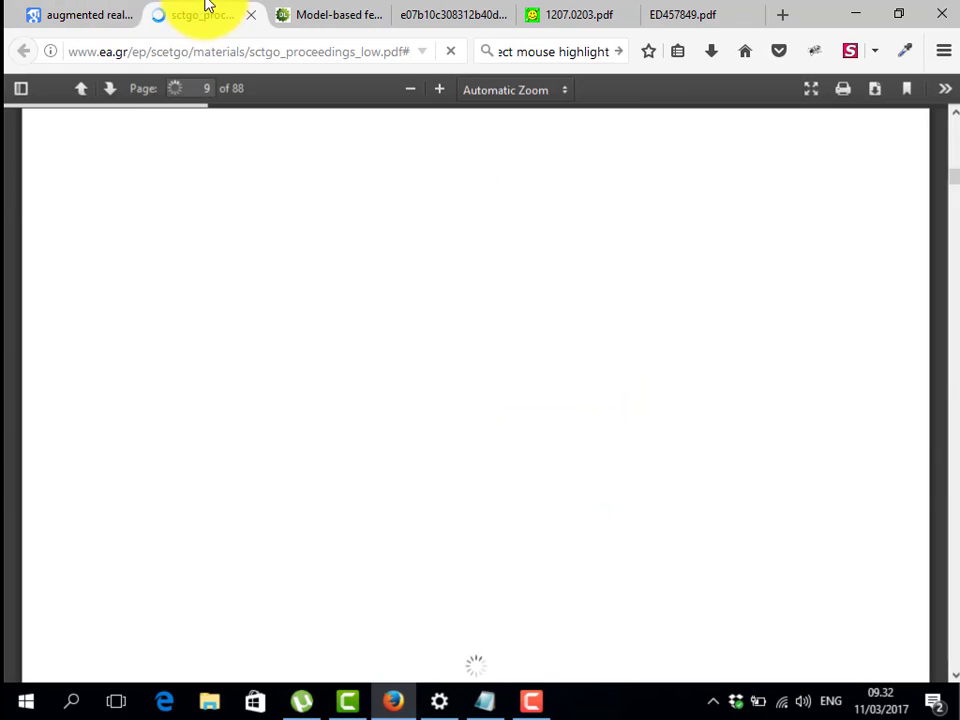
left_click(72, 8)
left_click(182, 12)
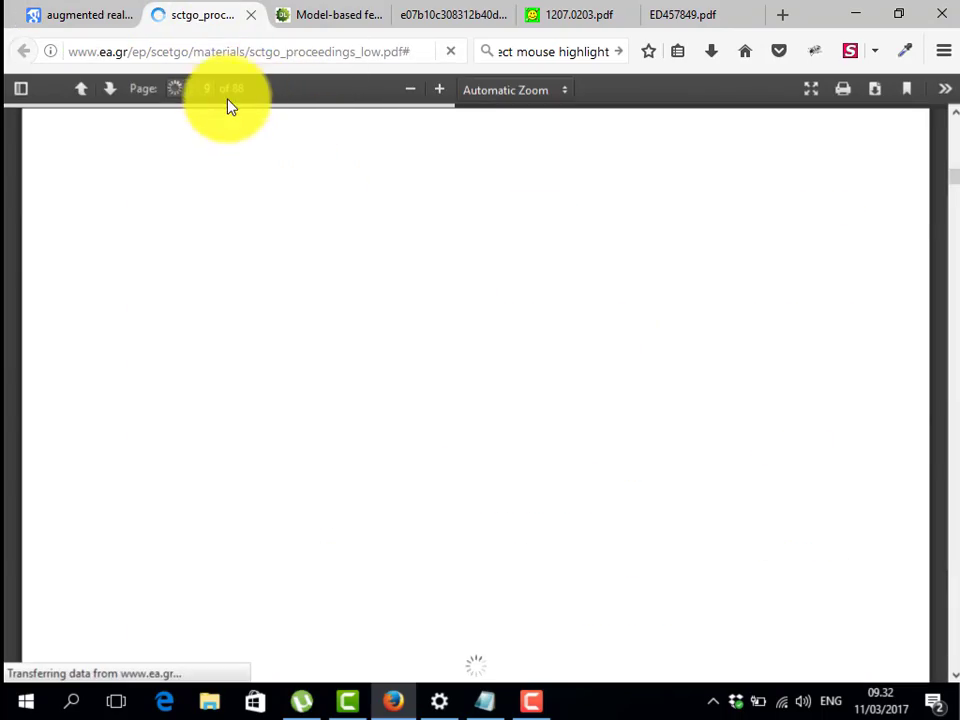
left_click(57, 9)
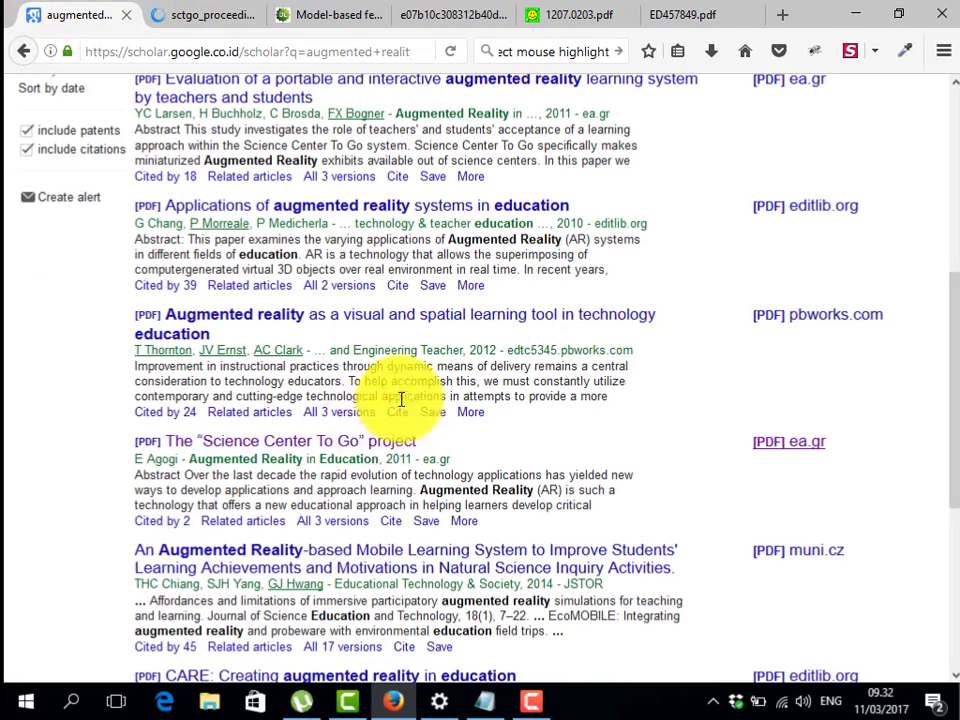
scroll(390, 316, "up", 5)
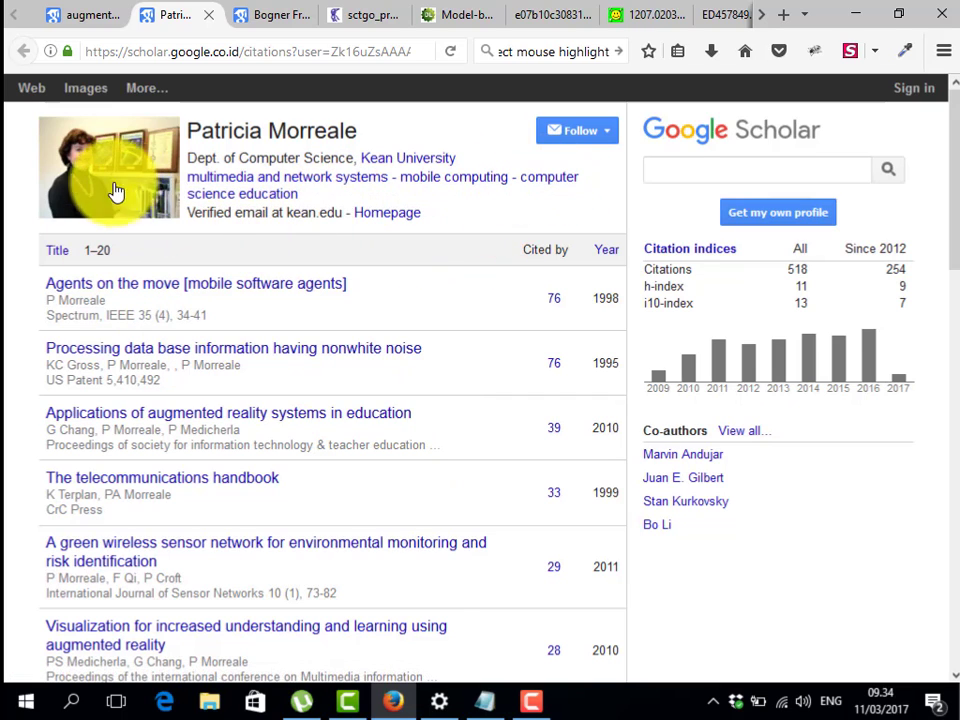
Review the co-author's profile (518 citations, h-index 11), highlight its email domain and affiliation, then return to results
scroll(212, 330, "down", 3)
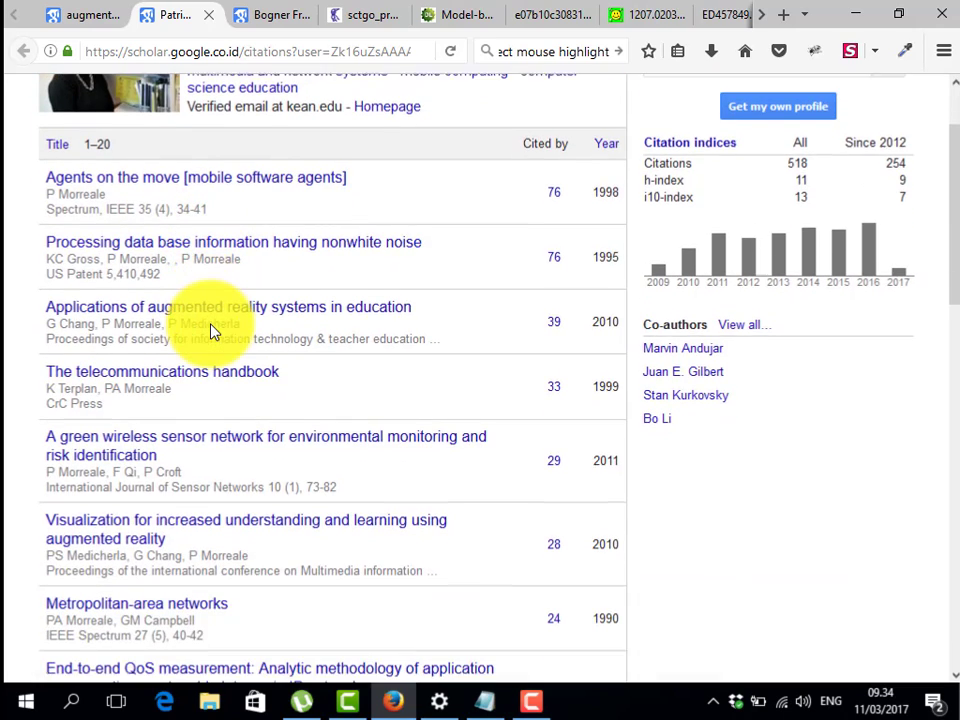
scroll(229, 186, "up", 2)
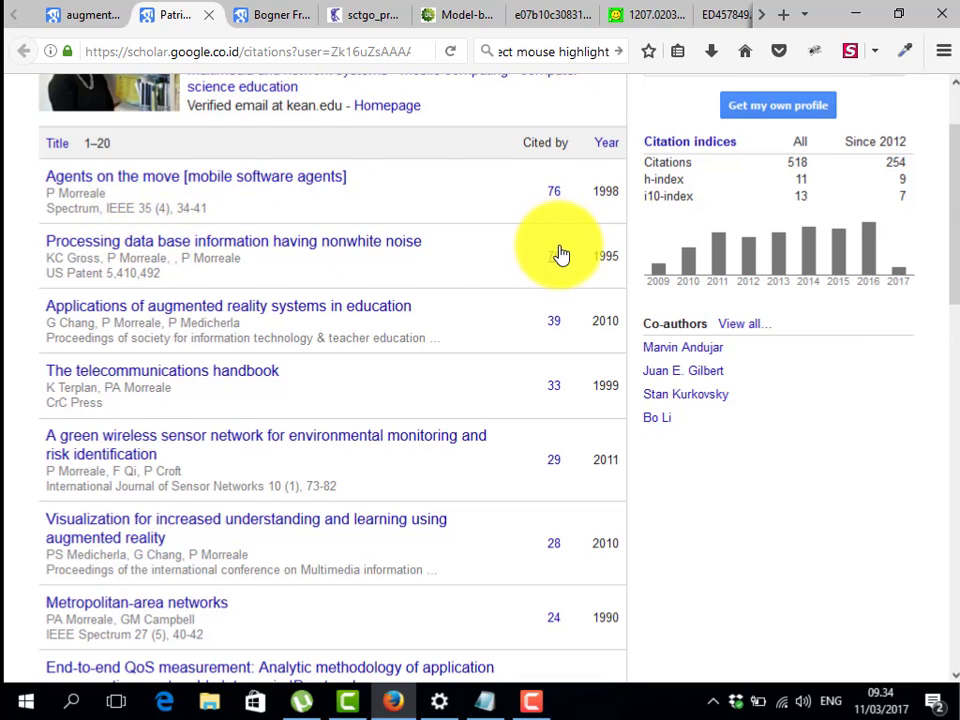
scroll(560, 254, "up", 2)
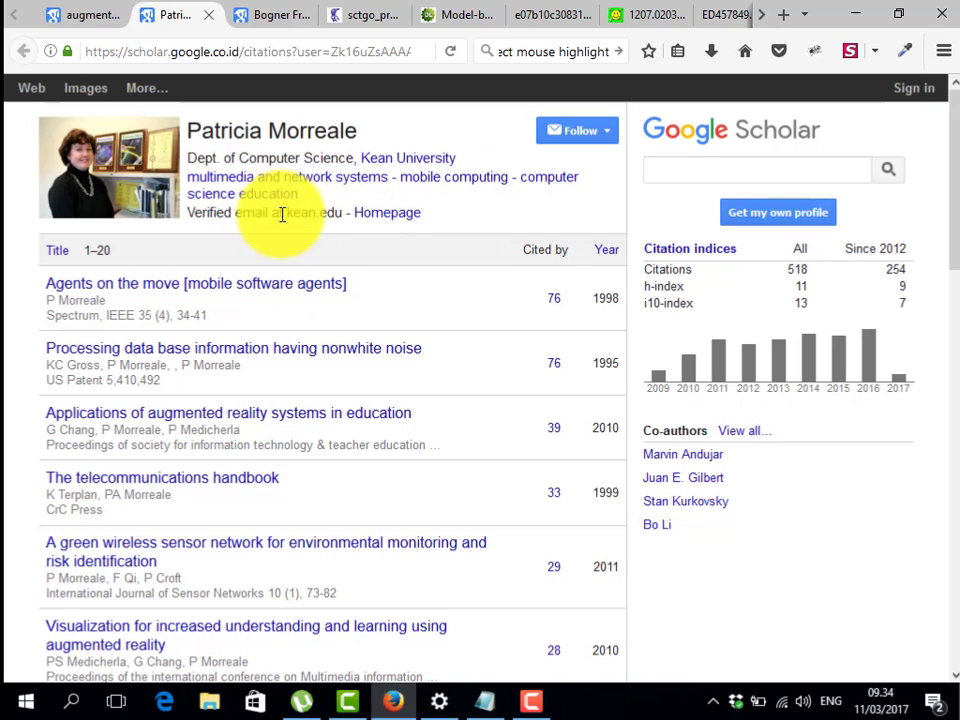
left_click_drag(288, 215, 325, 216)
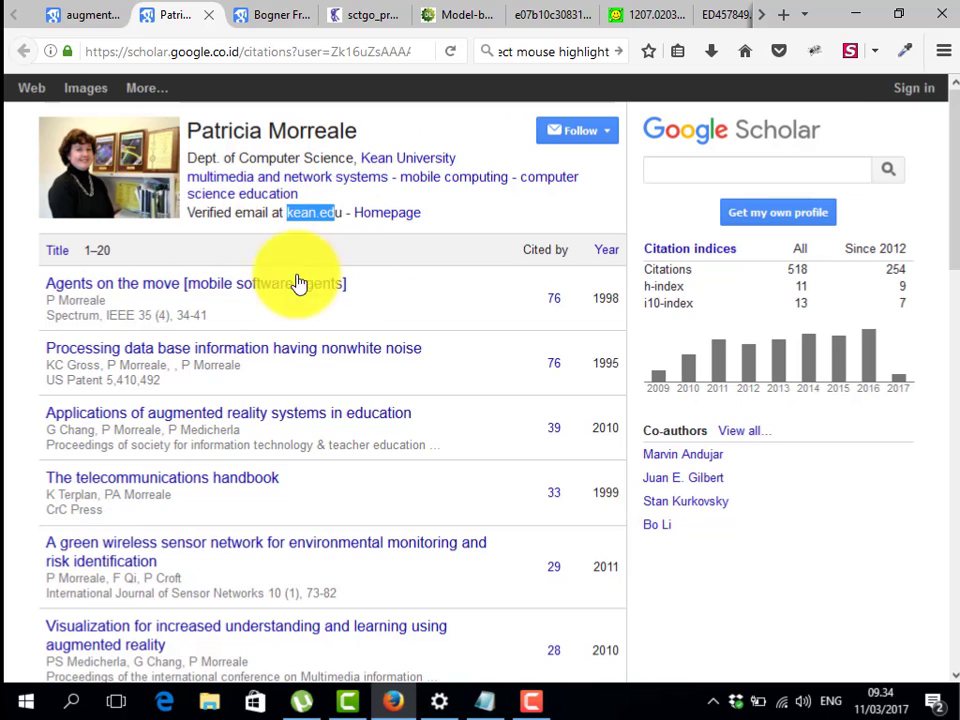
left_click(352, 160)
left_click_drag(361, 158, 371, 197)
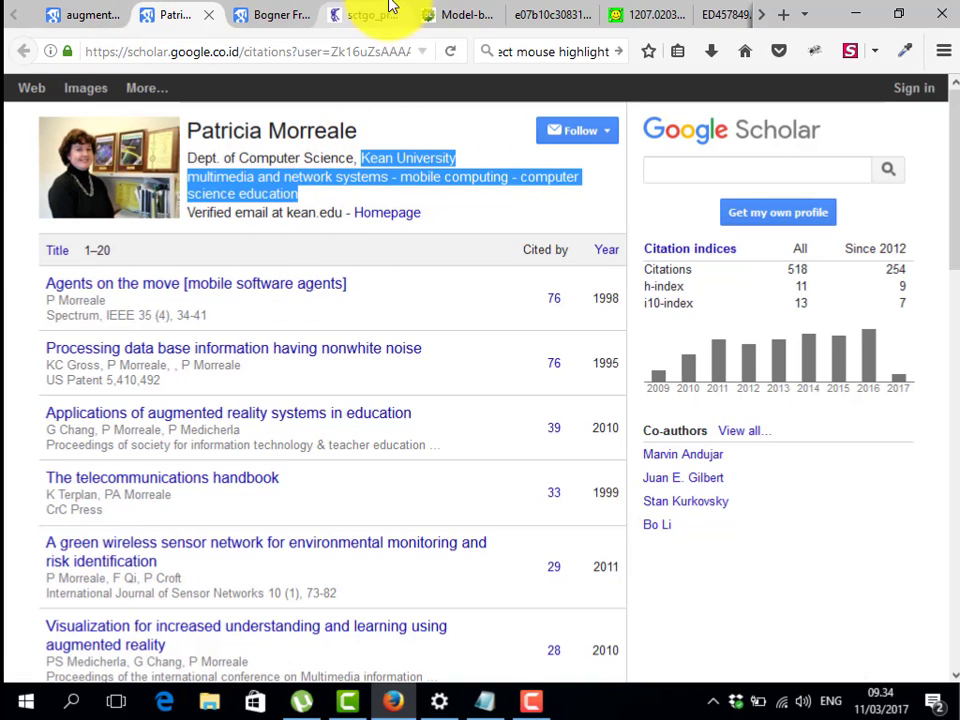
left_click(75, 14)
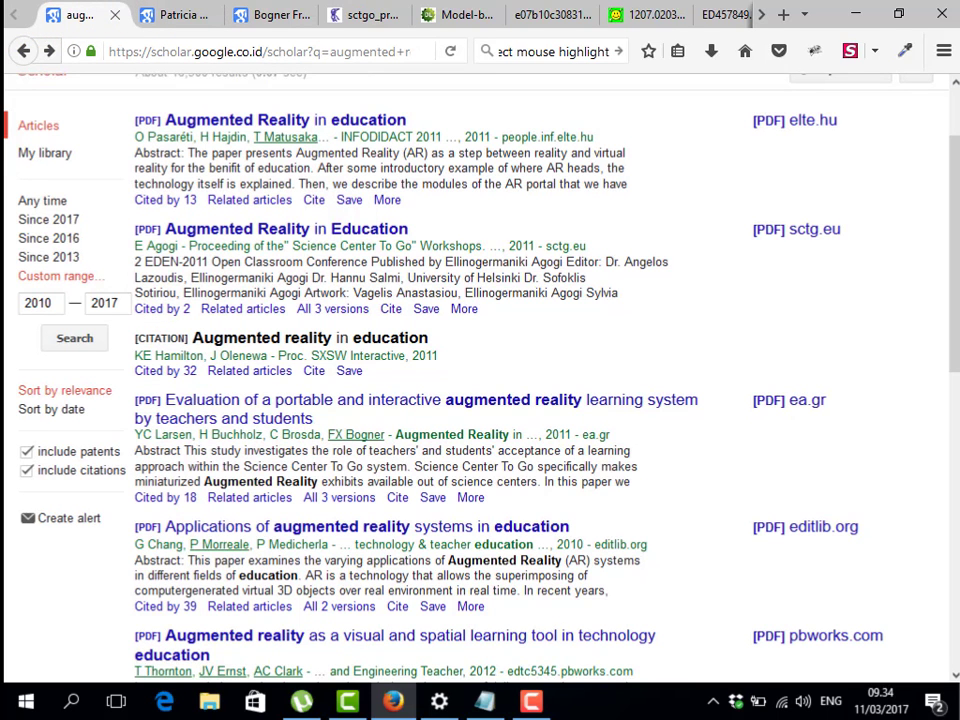
scroll(386, 257, "up", 2)
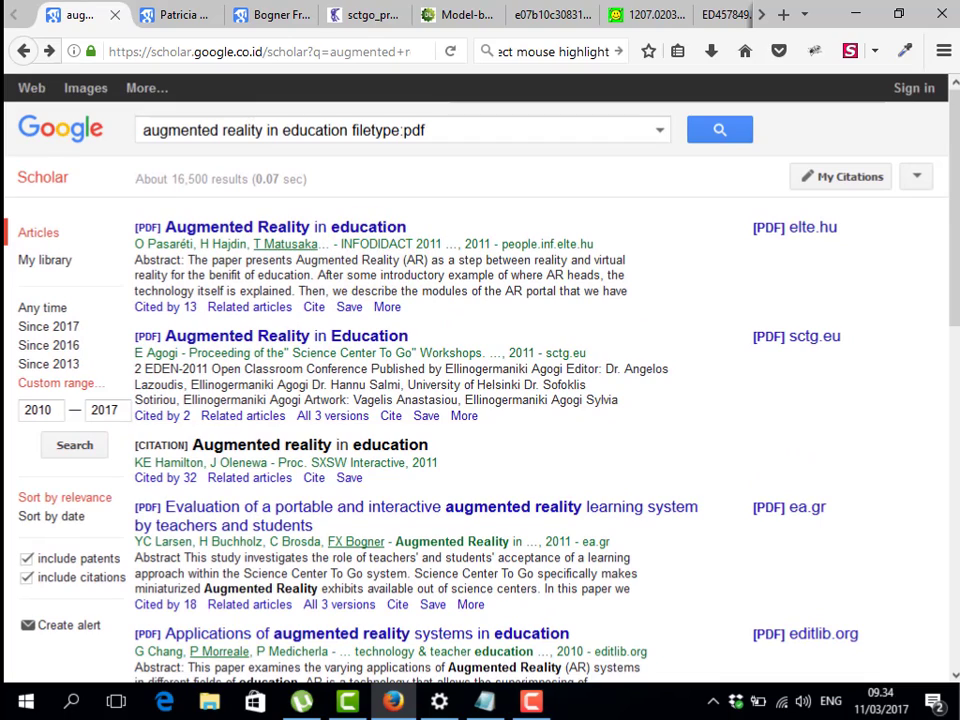
key("F10")
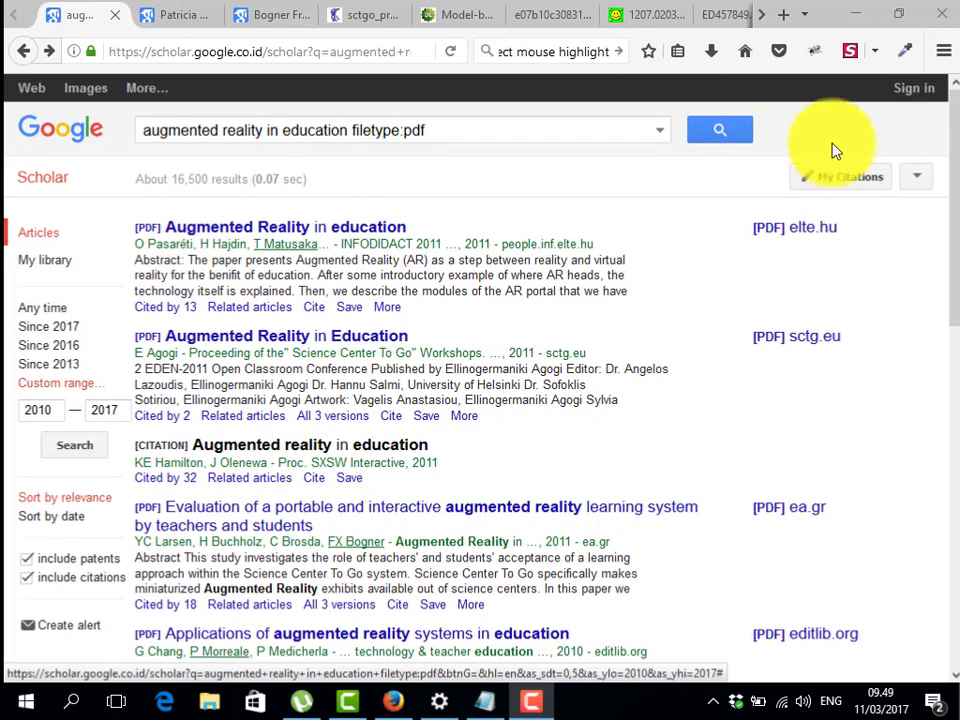
left_click(897, 99)
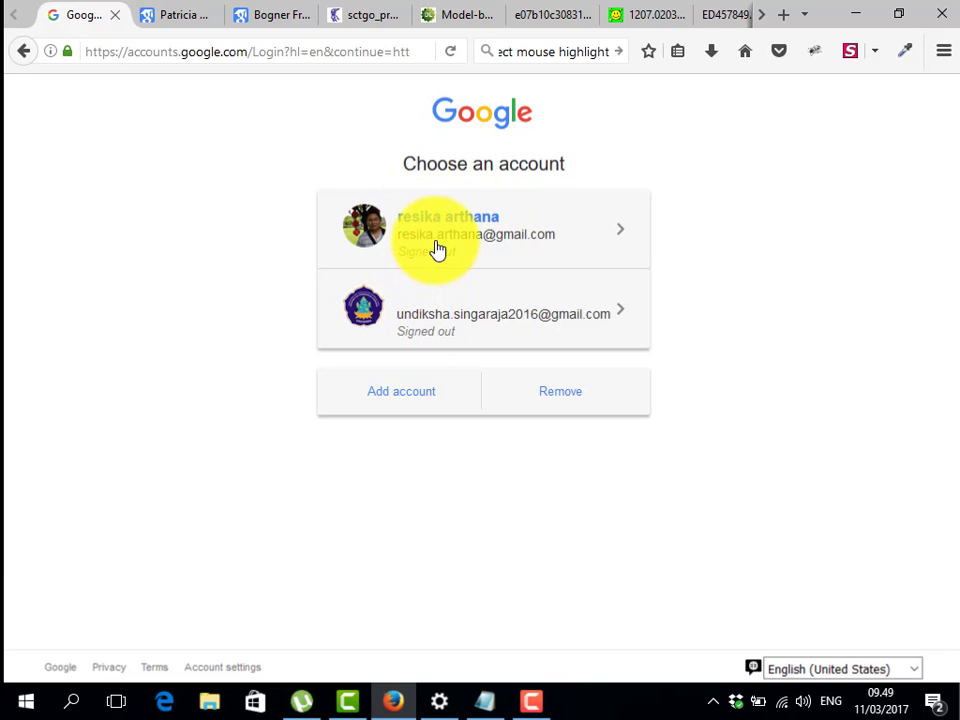
Enter a suggested account e-mail, back out of the password step, and choose Create account
left_click(401, 403)
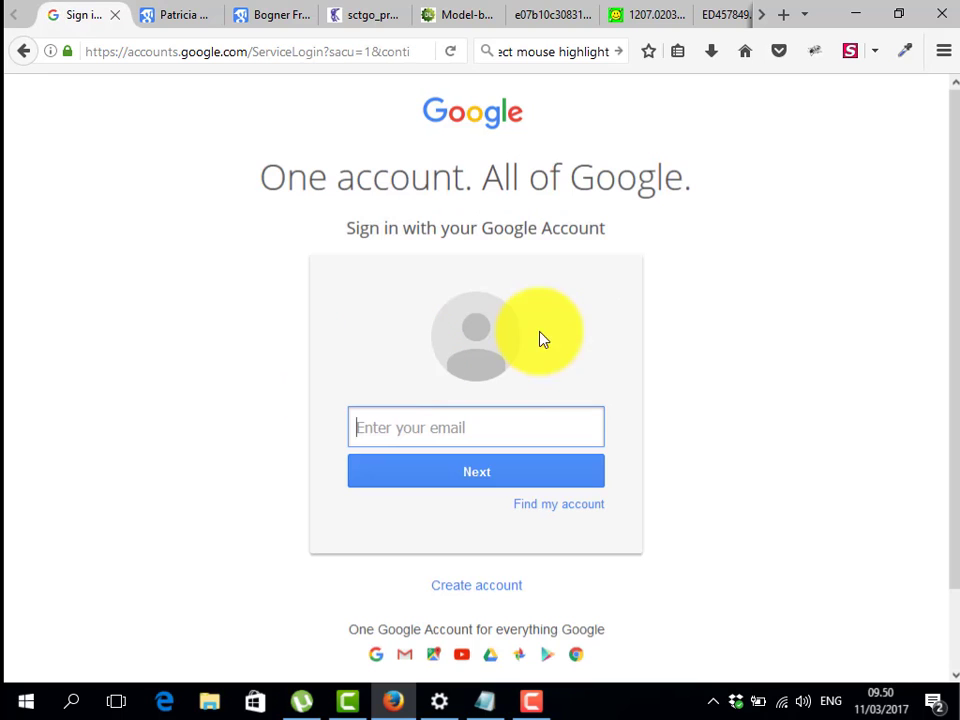
scroll(525, 368, "down", 2)
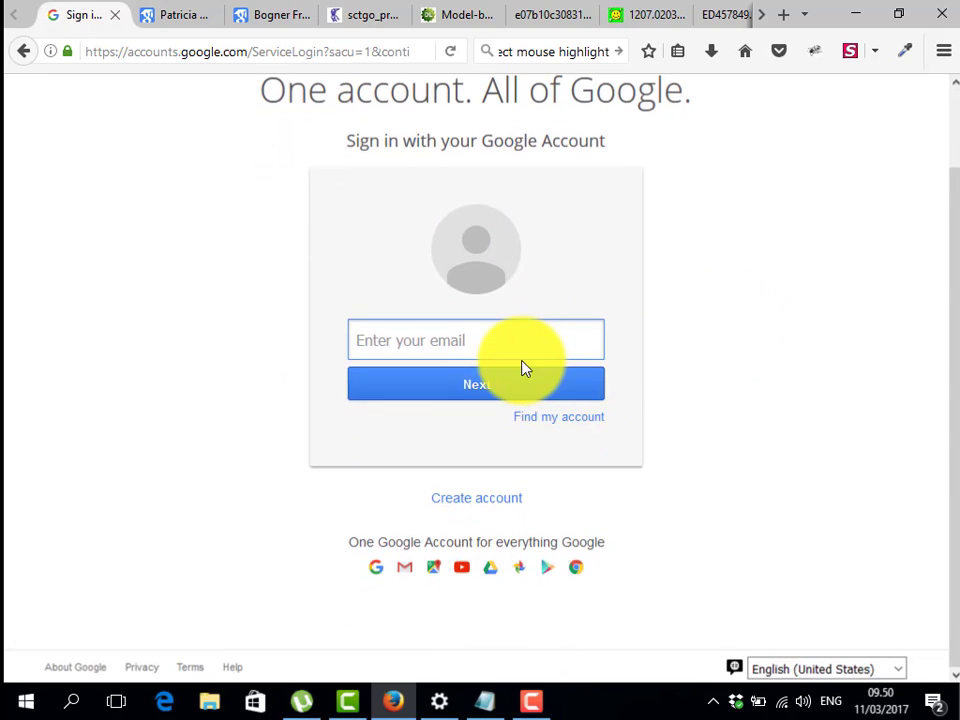
type("re")
left_click(472, 375)
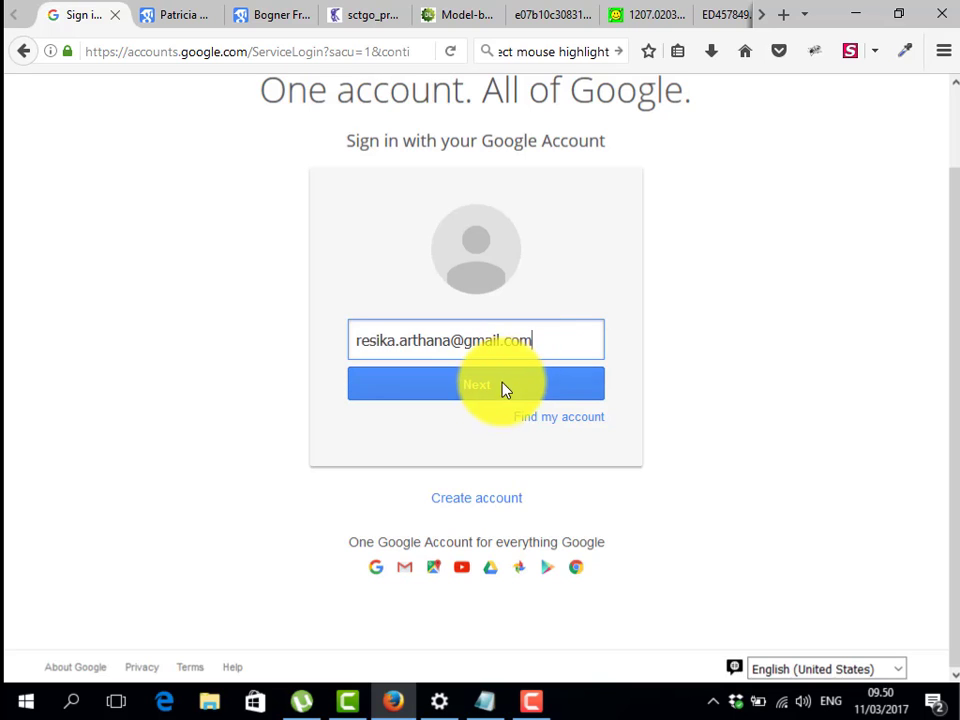
left_click(499, 392)
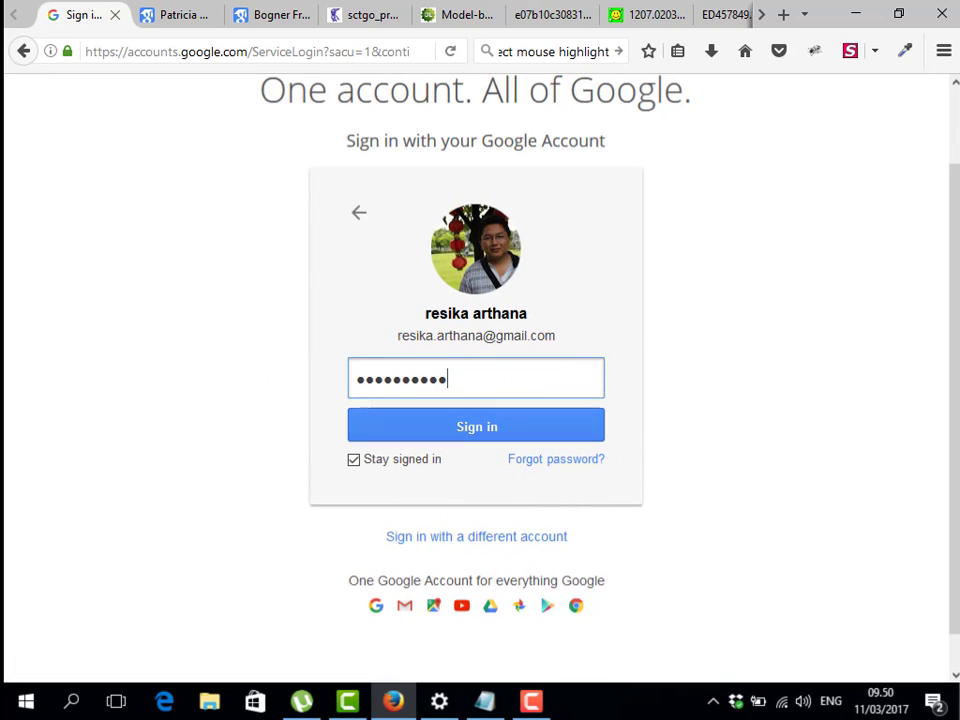
left_click(21, 58)
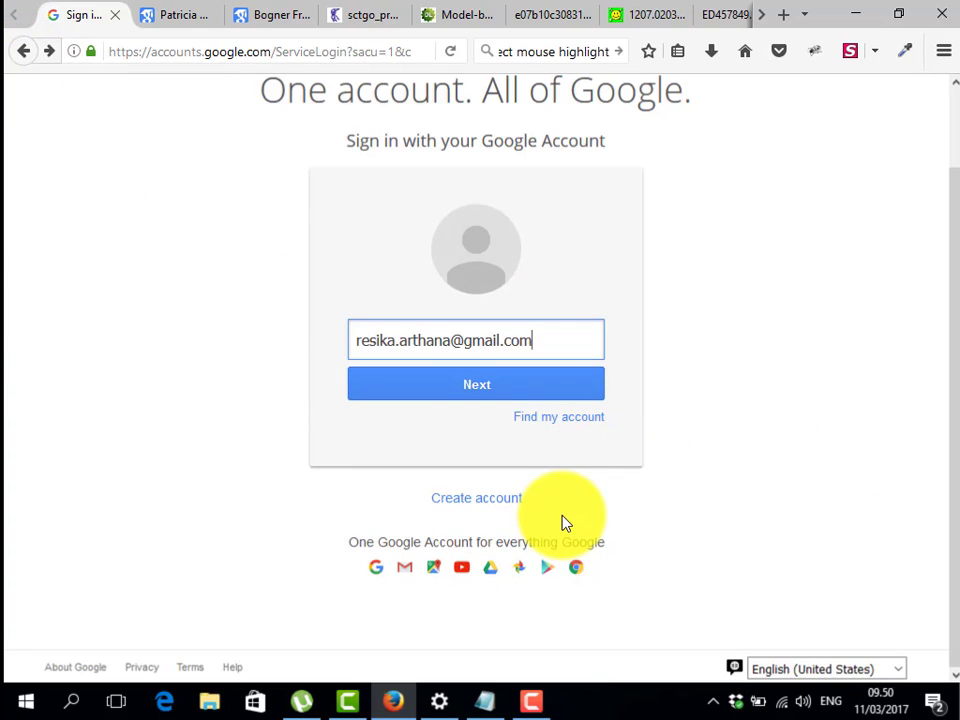
left_click(477, 508)
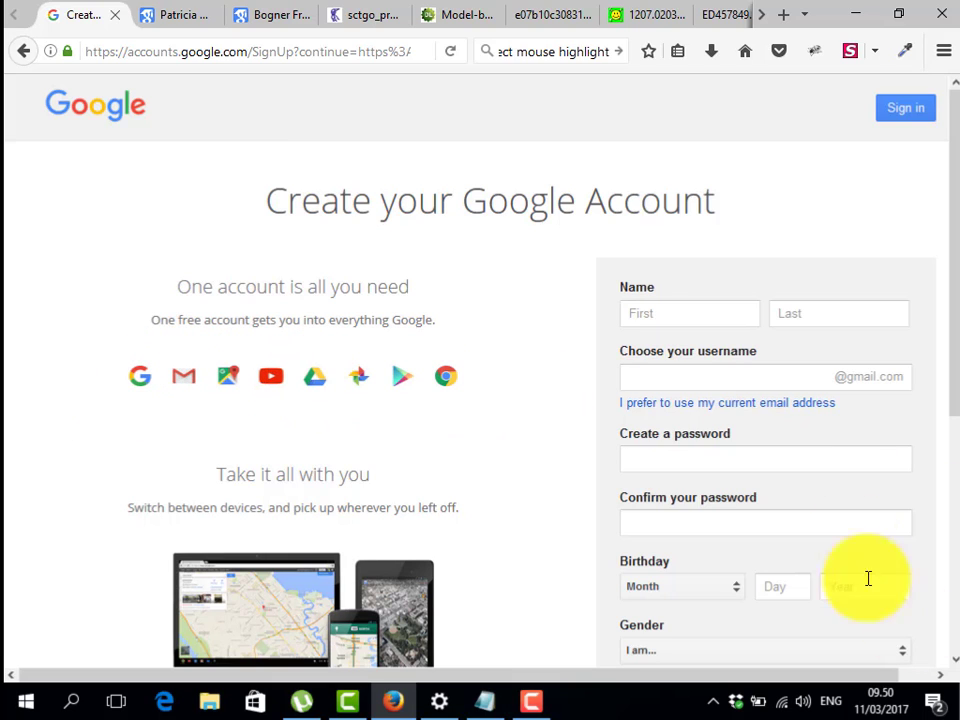
Enter first name Latihan Google and last name Scholar, and choose an account username
scroll(18, 110, "down", 2)
left_click(707, 216)
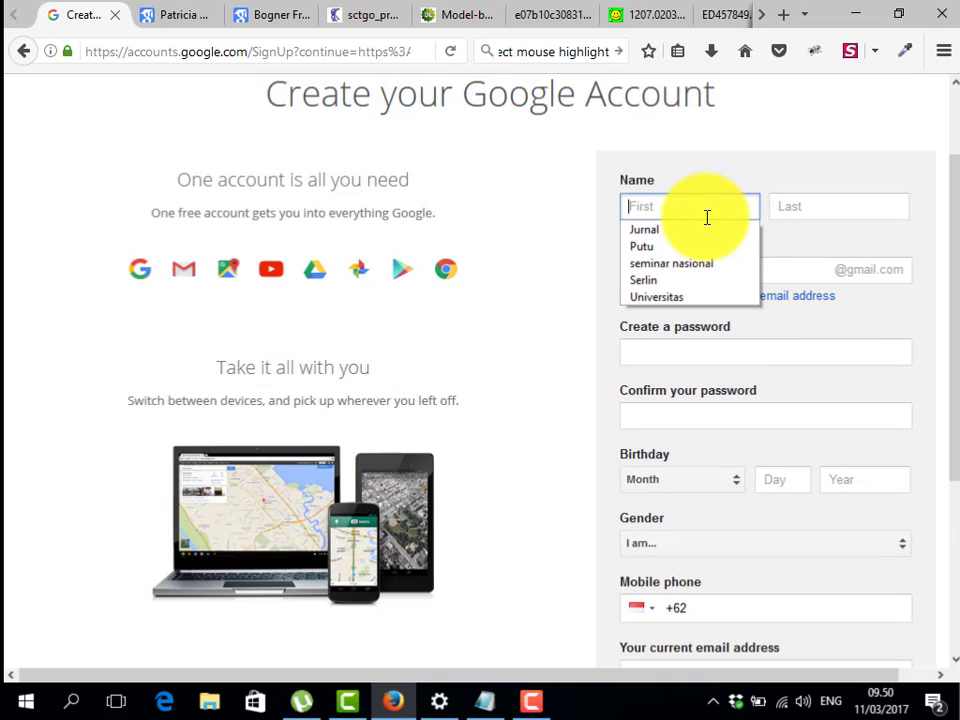
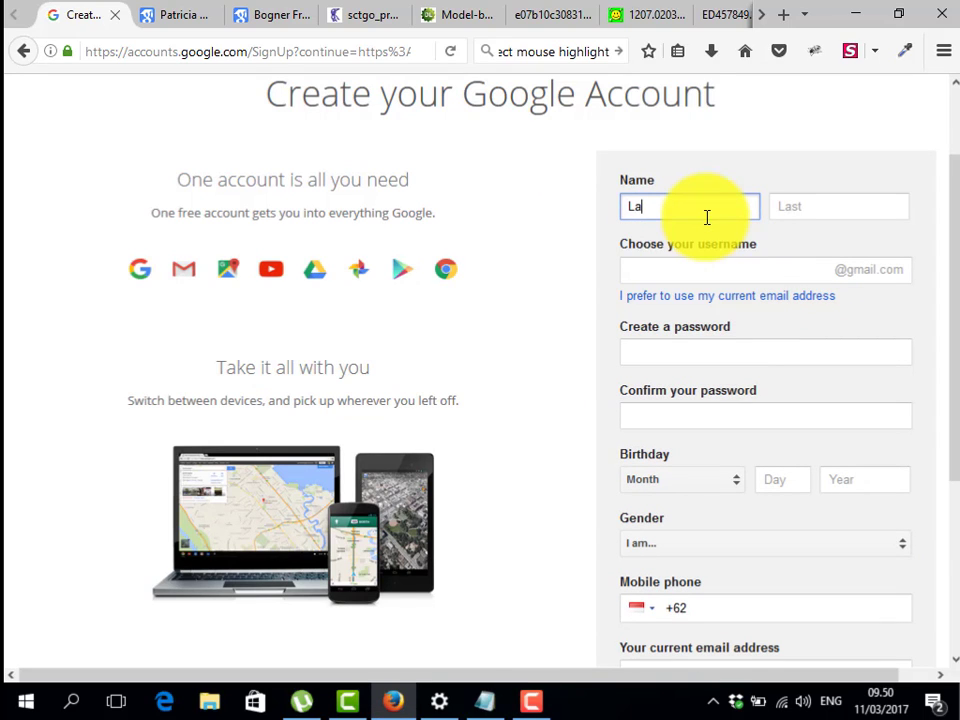
key("Tab")
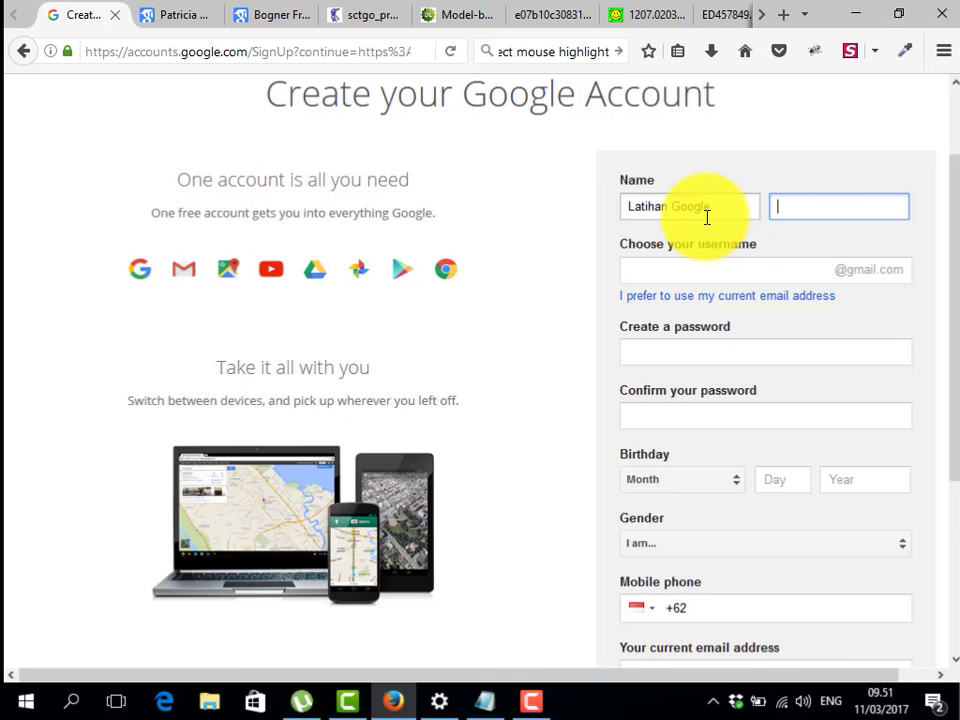
key("Tab")
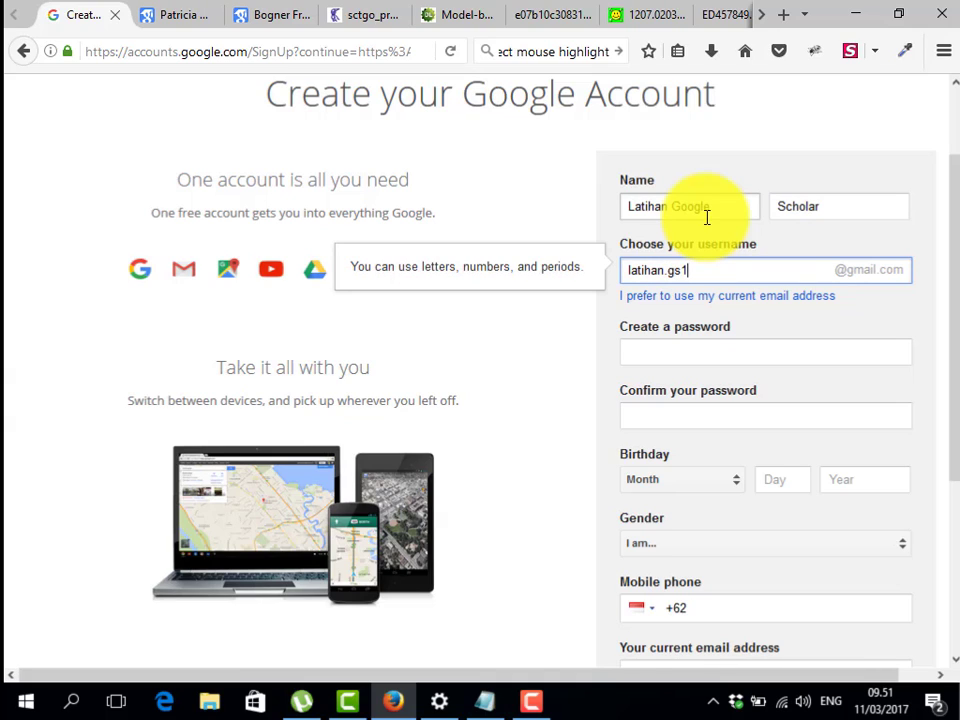
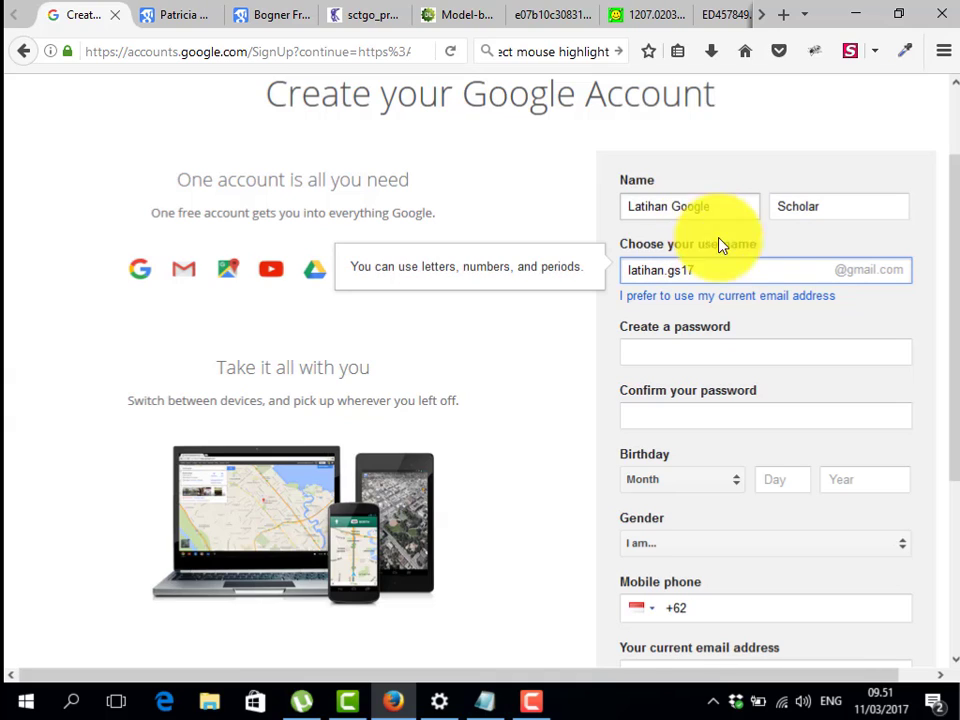
Enter an account password, replace the rejected one, and retype it to confirm
left_click(687, 351)
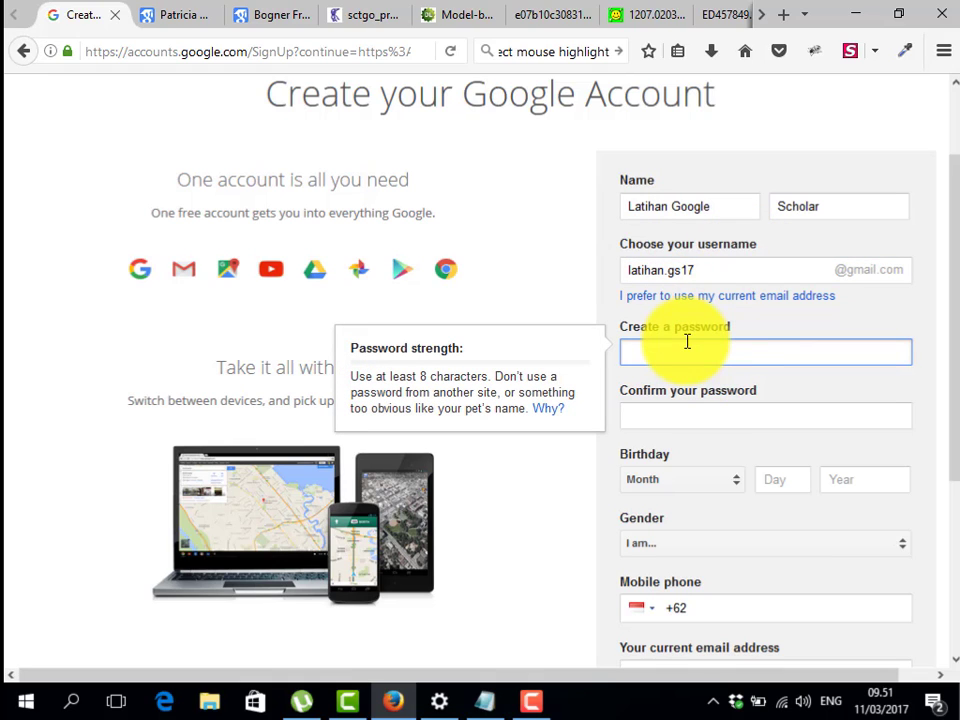
type("**********")
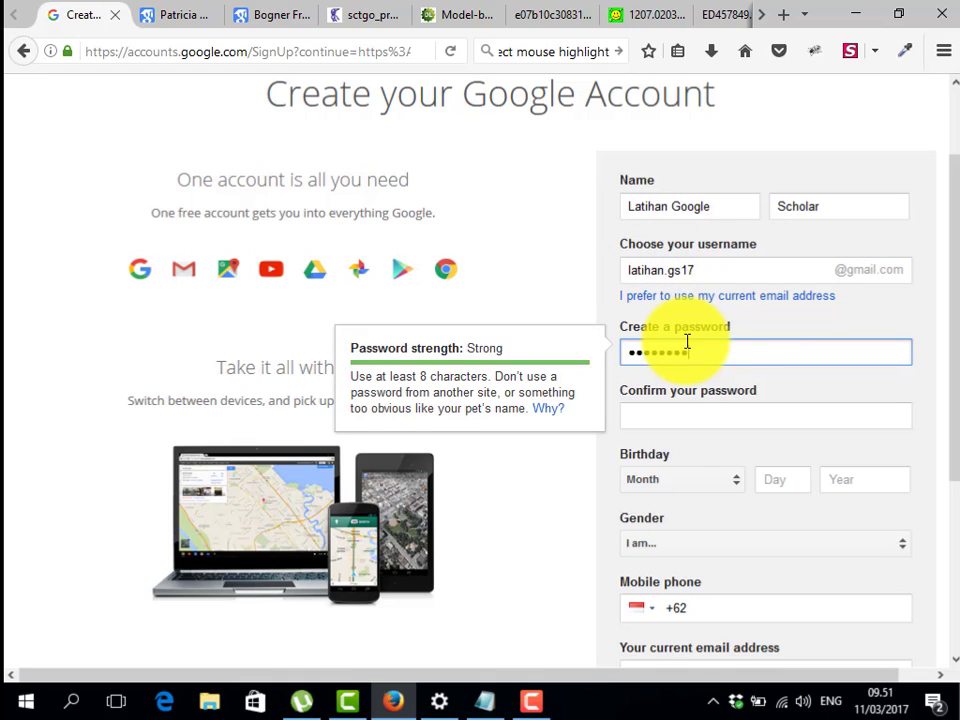
key("Tab")
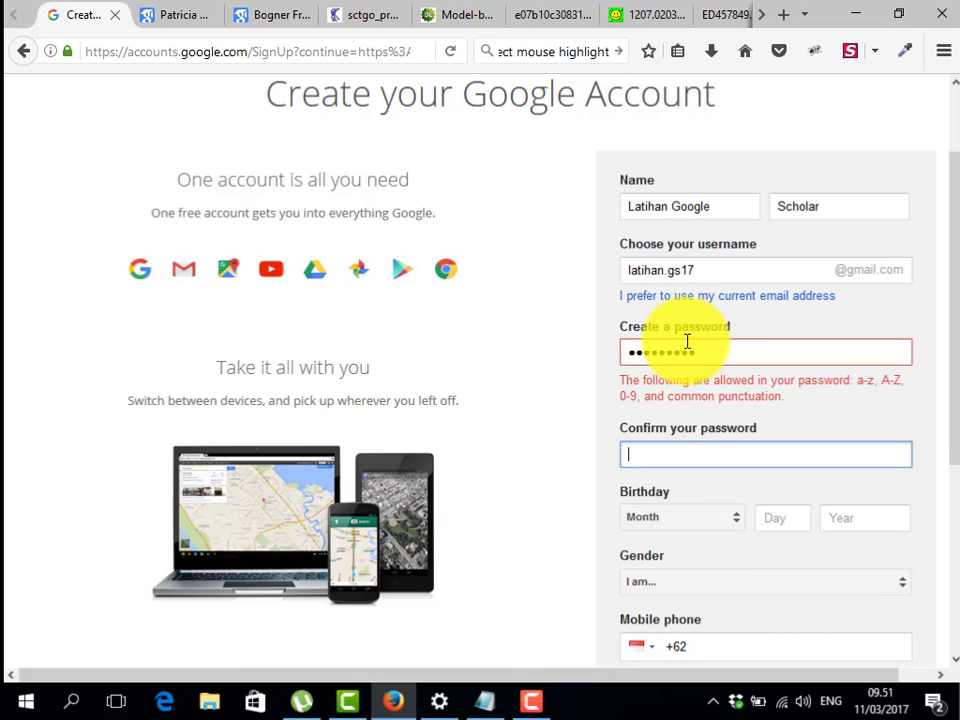
double_click(718, 349)
type("*")
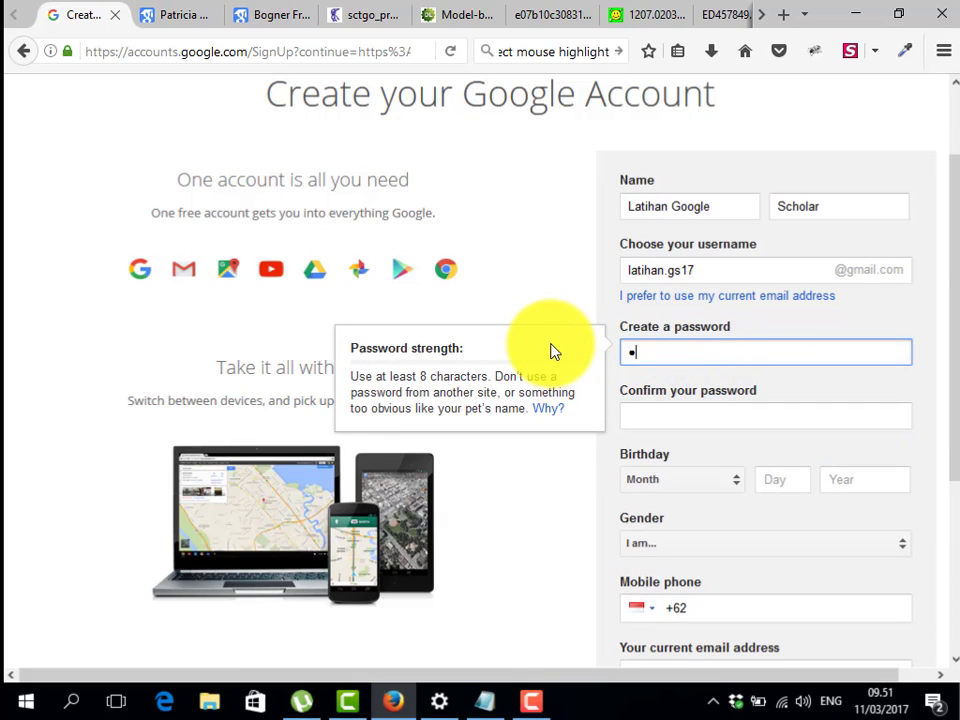
type("********")
key("Tab")
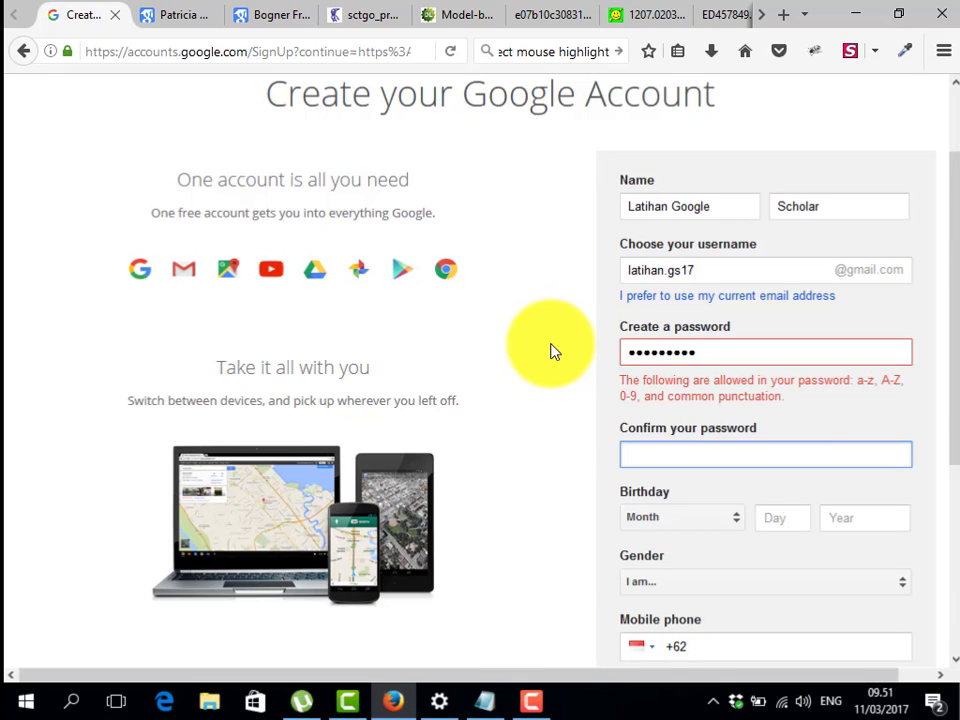
double_click(846, 358)
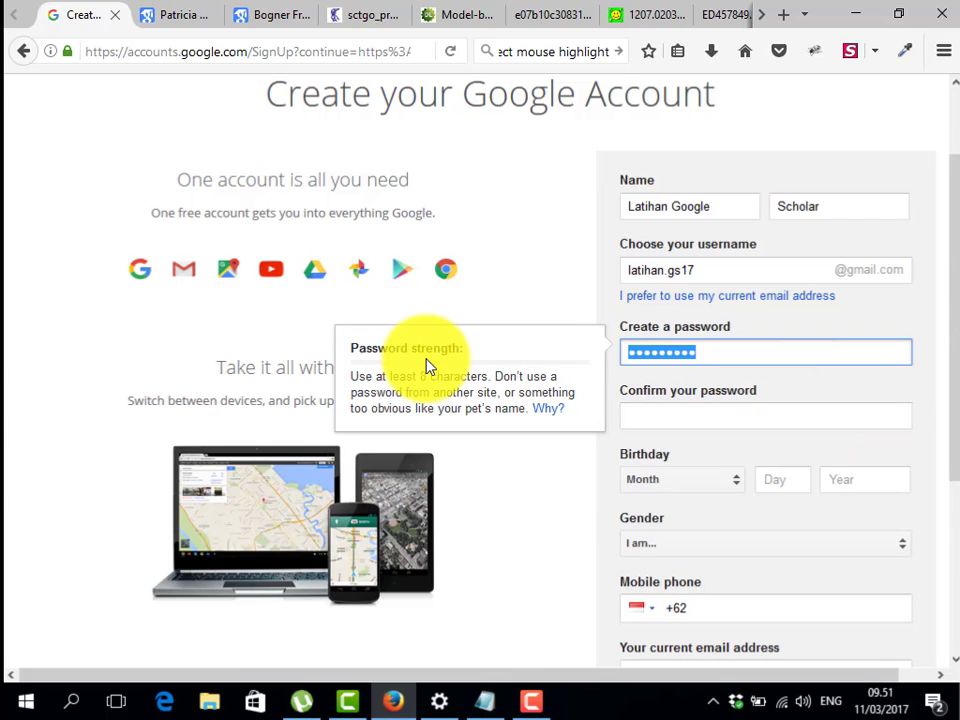
type("••••")
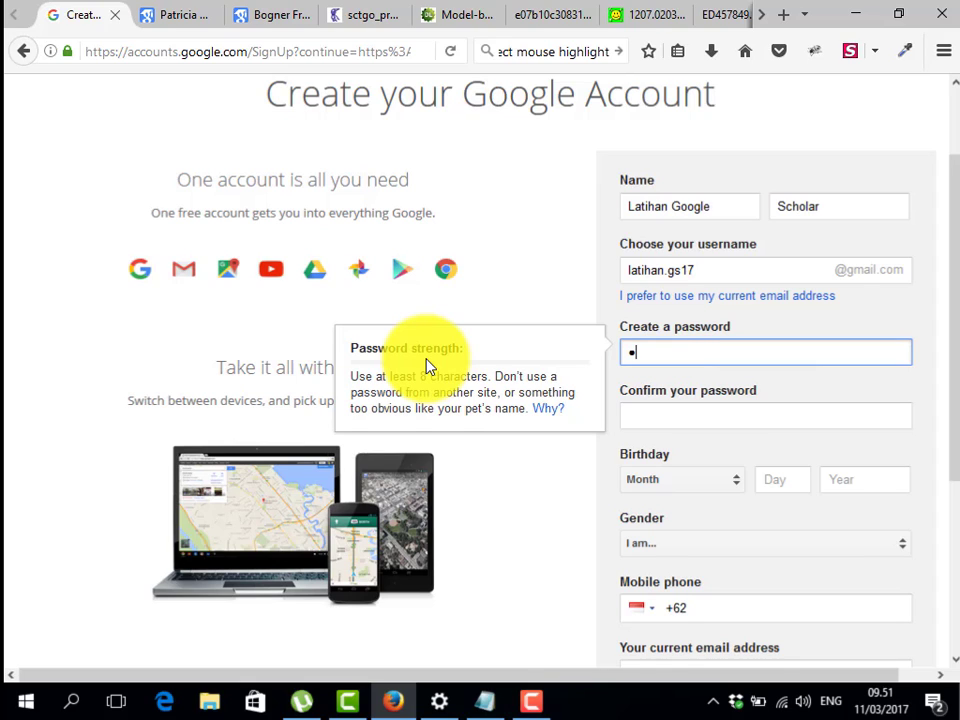
type("••••")
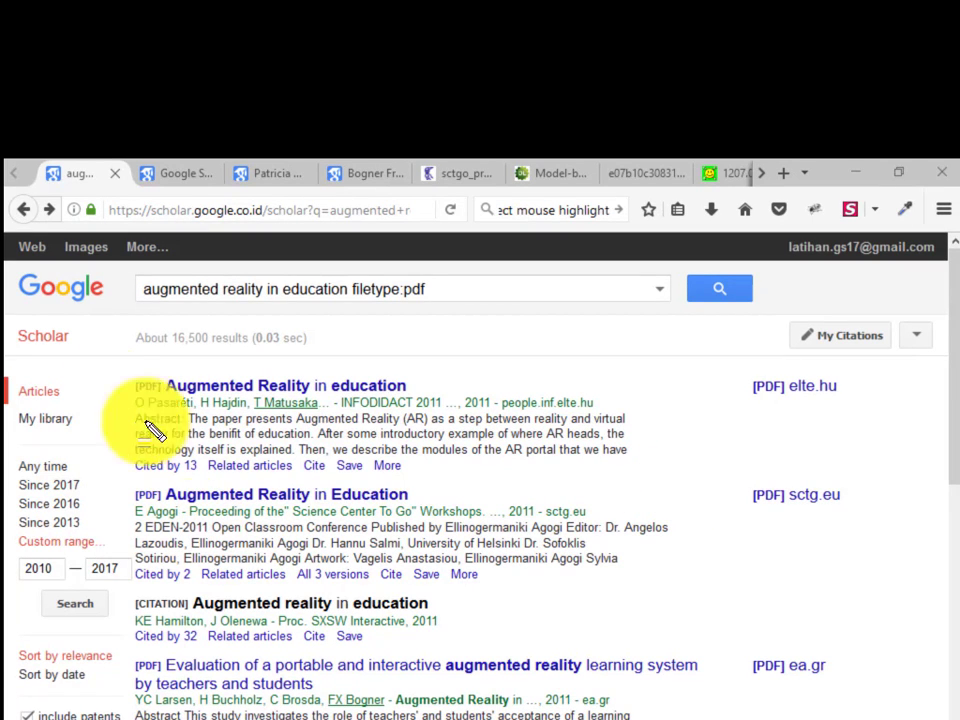
Return from the search results to the Google Scholar home page via the Scholar link
left_click_drag(8, 316, 101, 368)
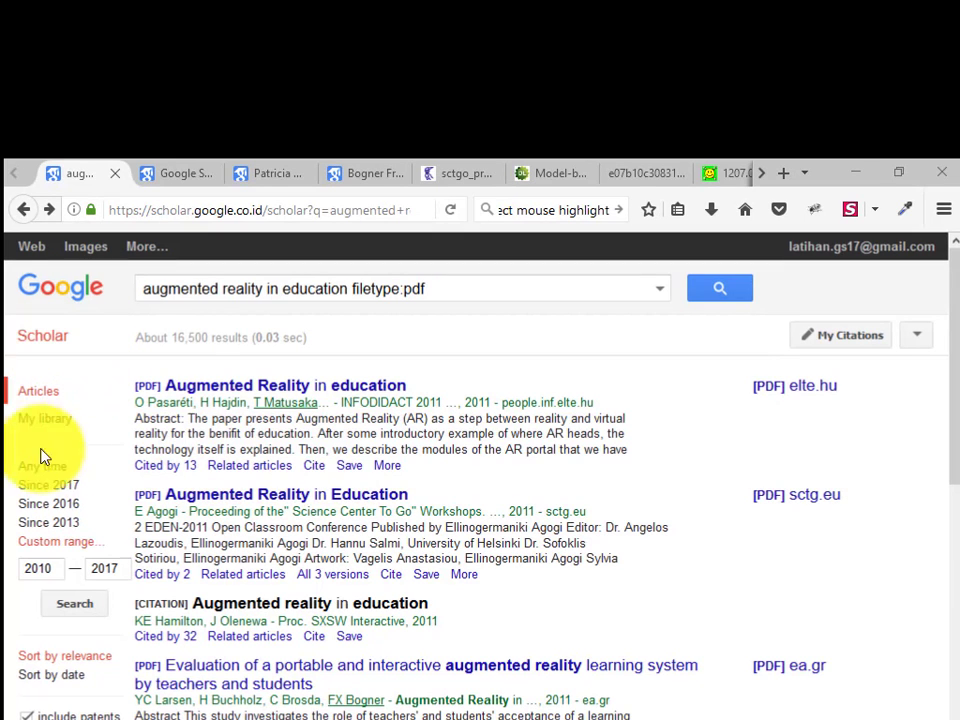
left_click(26, 346)
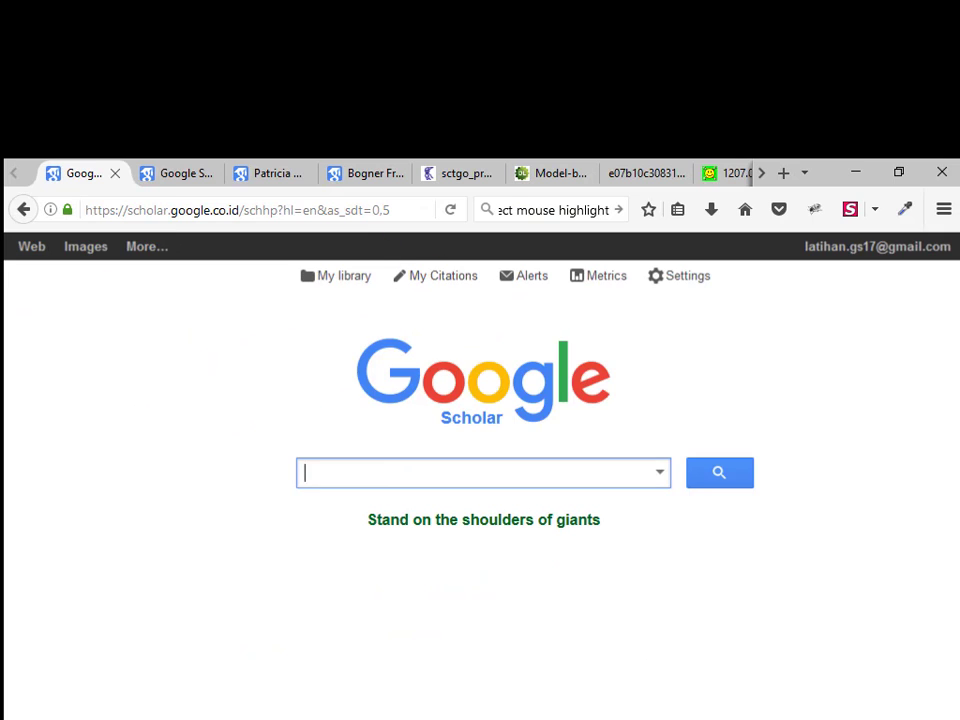
left_click_drag(380, 261, 495, 318)
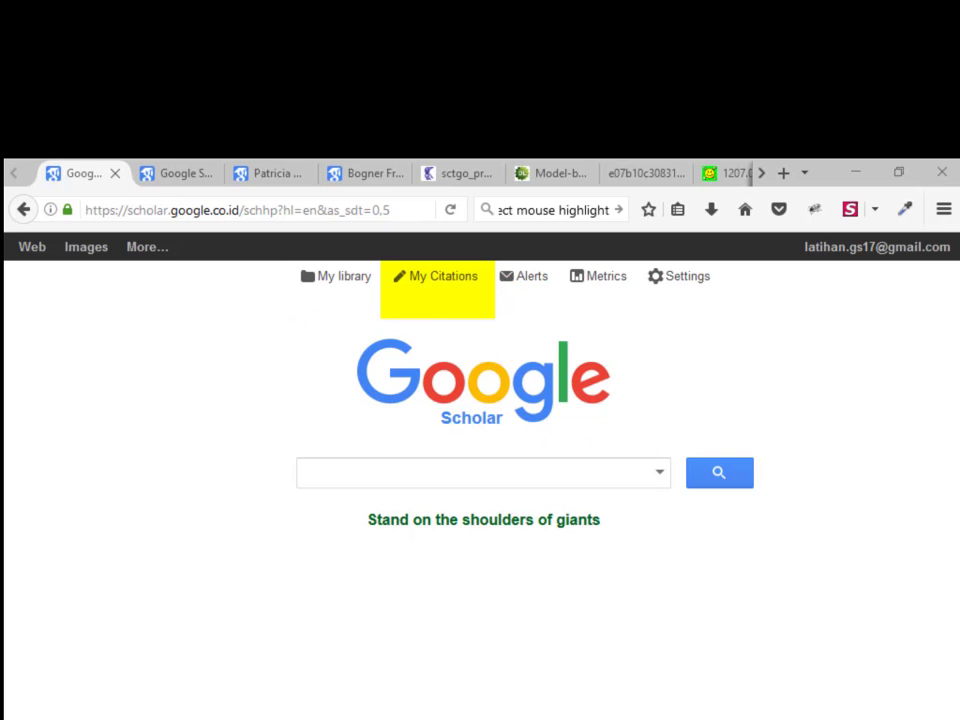
key("Escape")
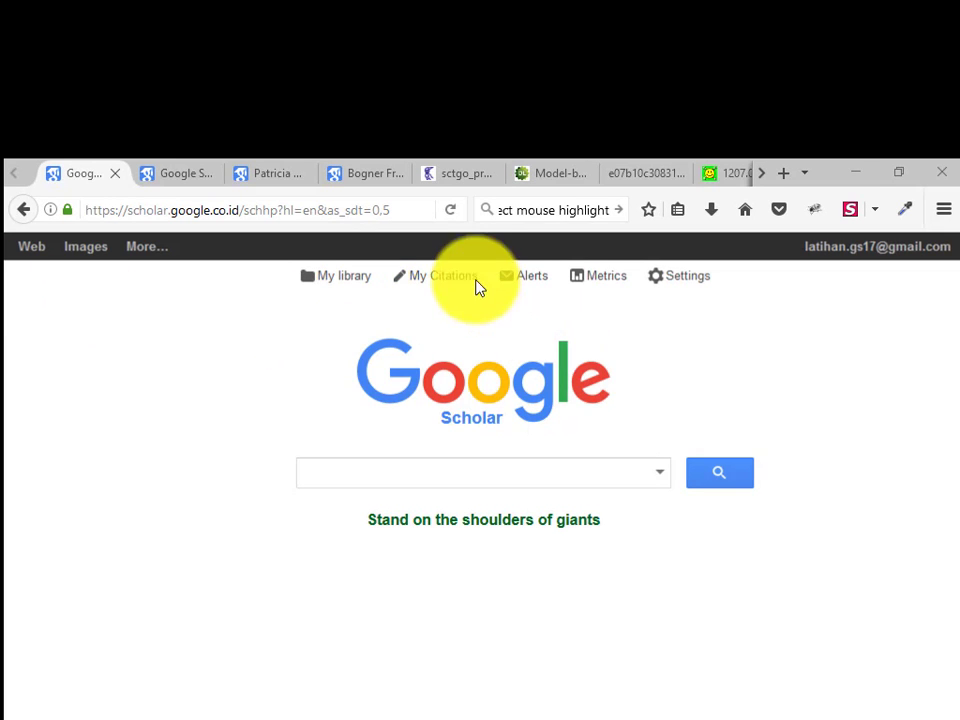
Start a Scholar profile with the owner's full name, affiliation Universitas Pendidikan Ganesha and university verification e-mail
left_click(433, 278)
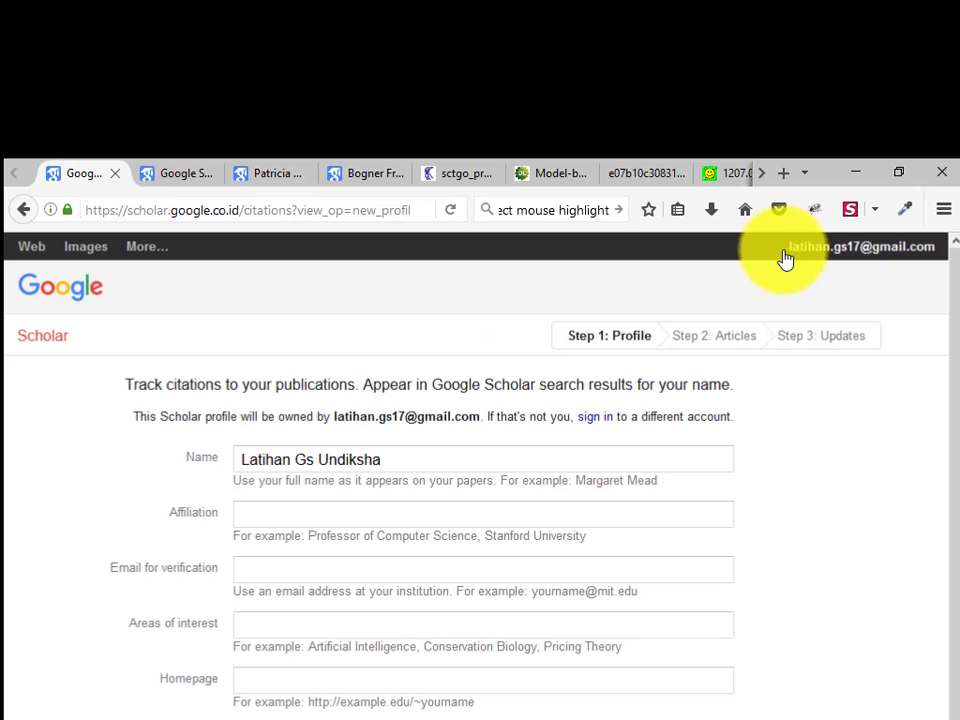
left_click_drag(392, 454, 35, 435)
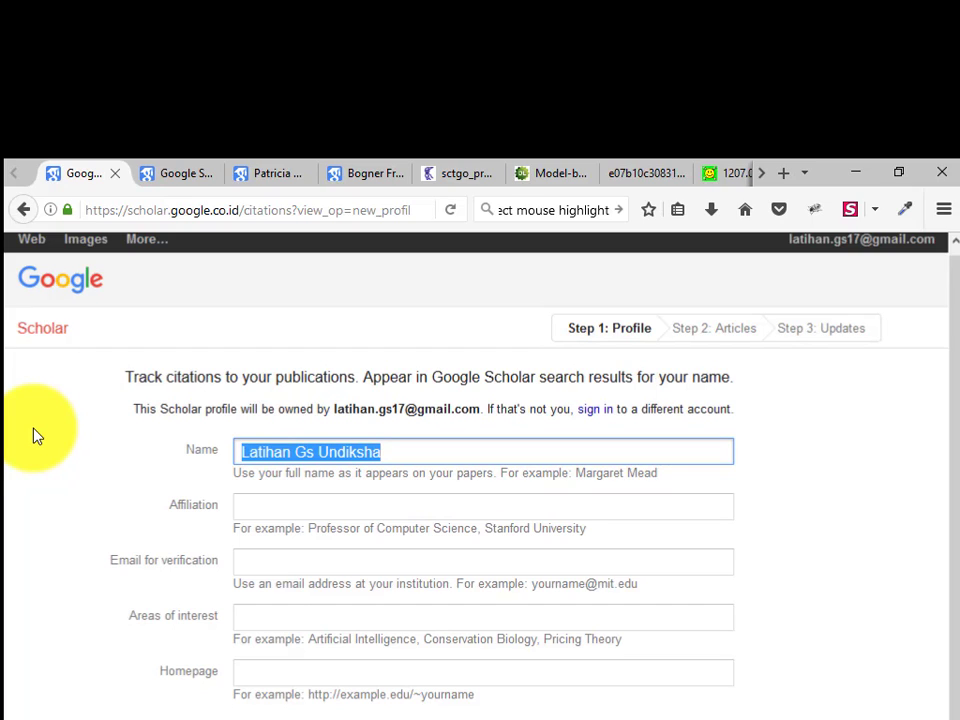
type("I")
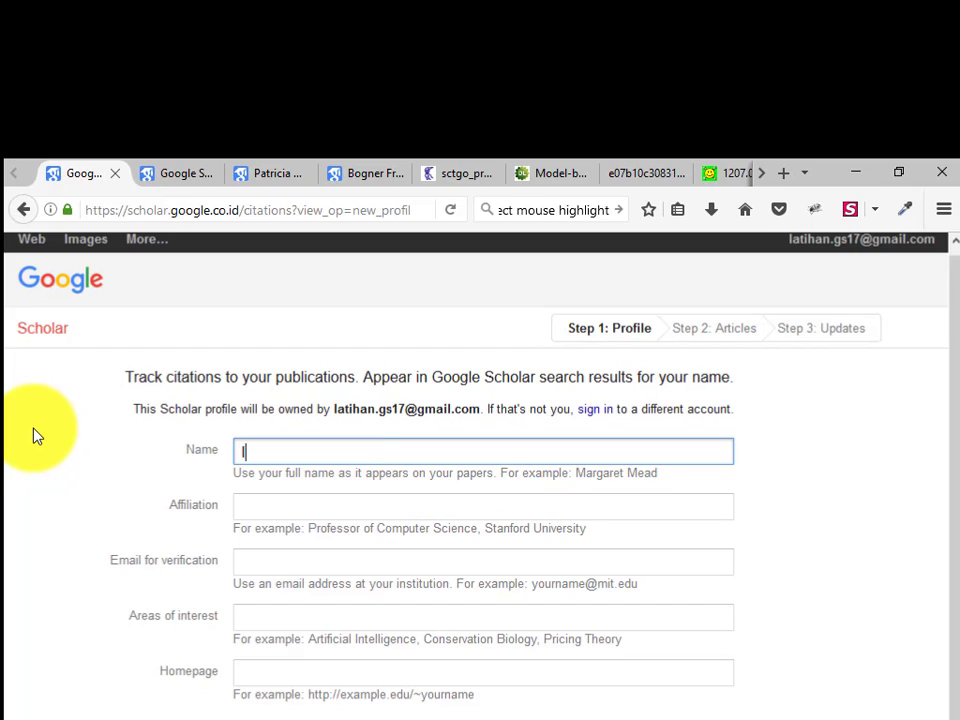
type(" Ketut Resika Arthana")
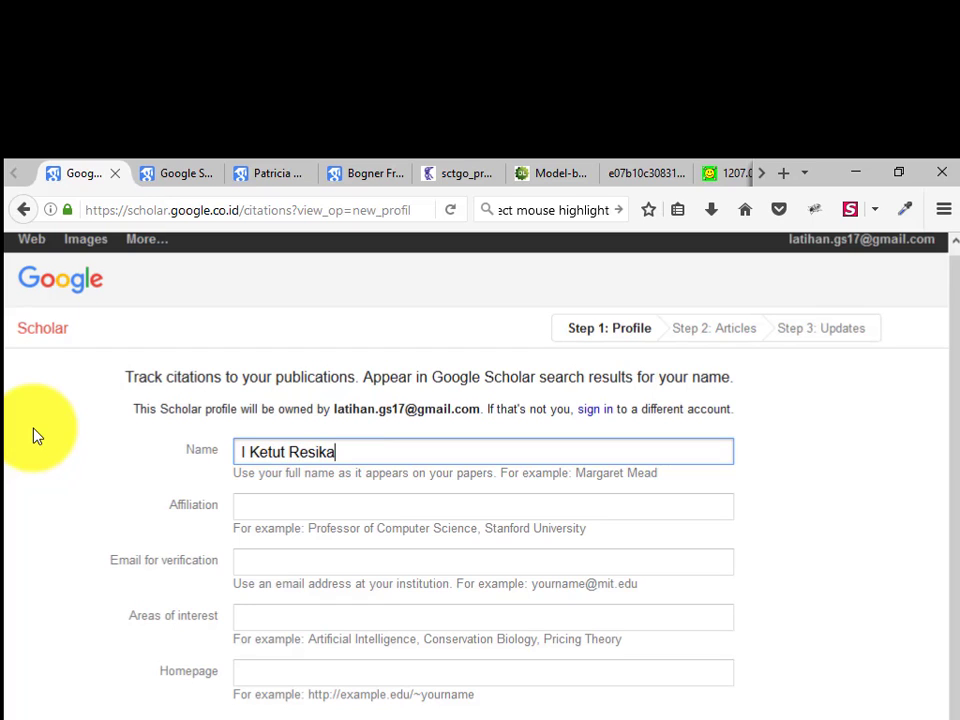
key("Tab")
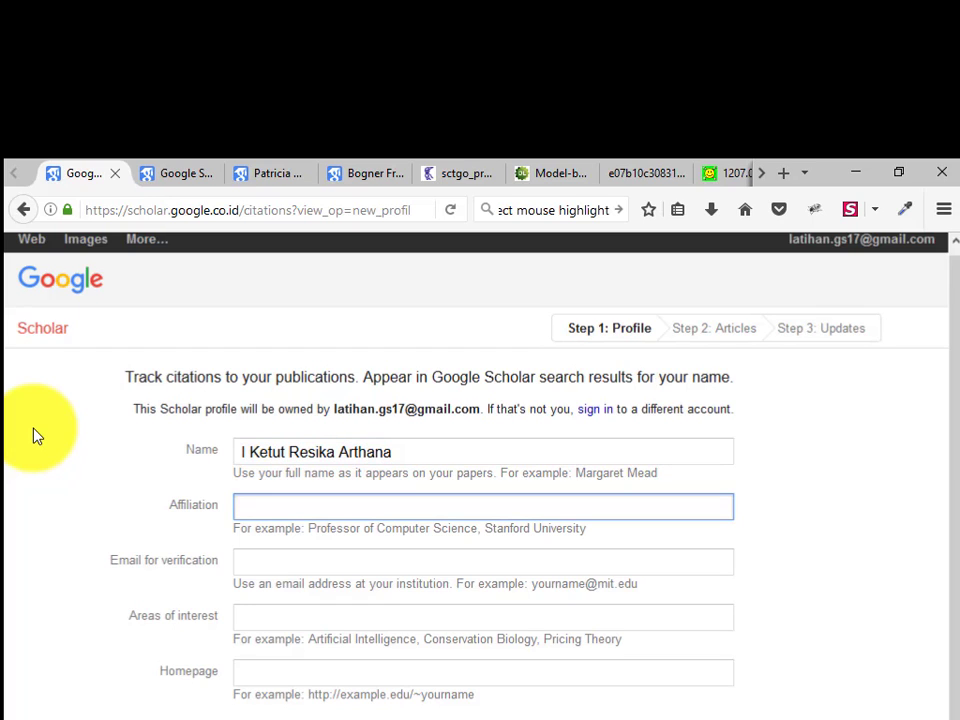
type("Uni")
key("Down")
key("Tab")
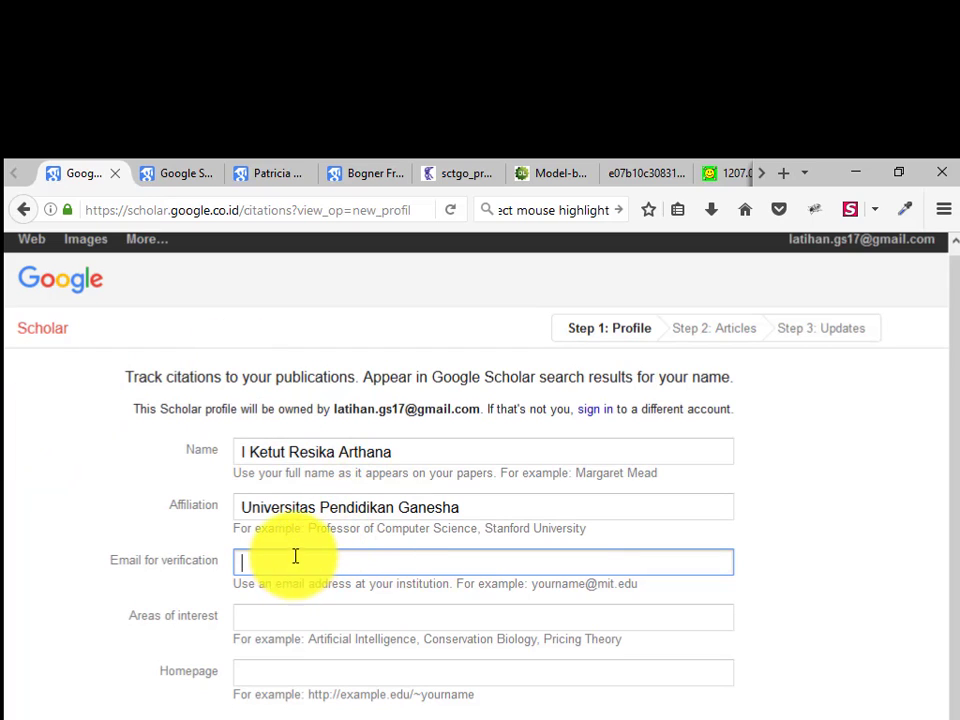
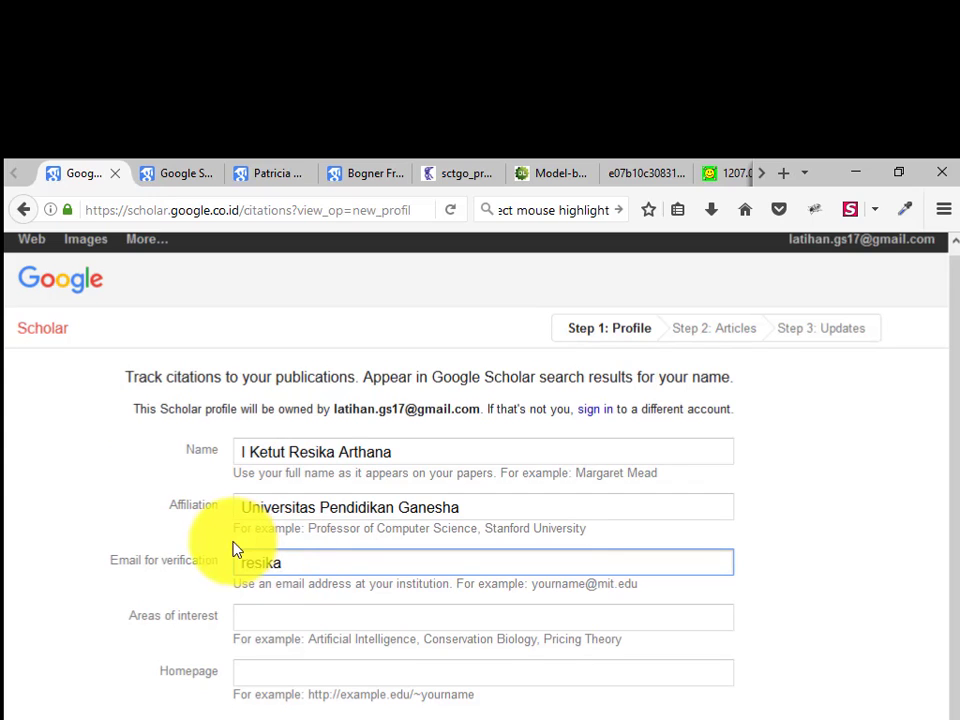
key("super+space")
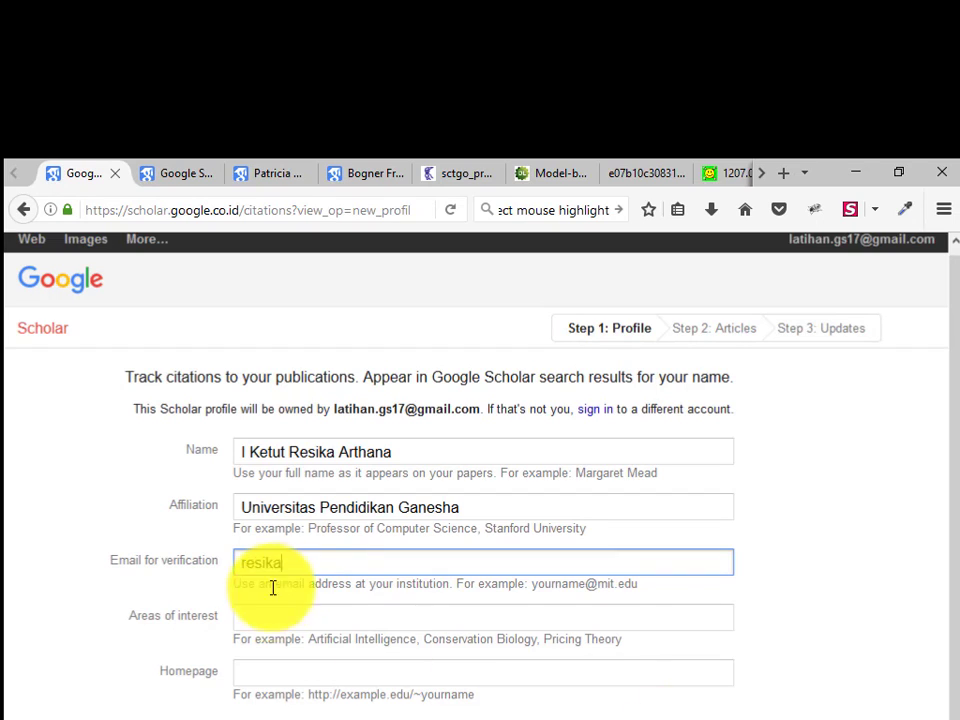
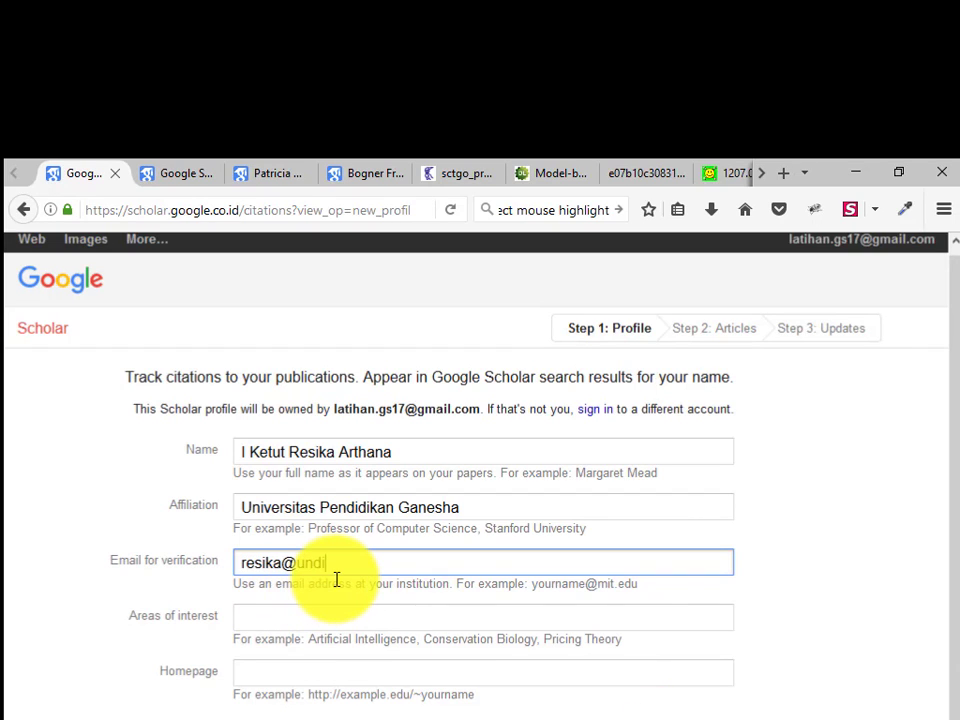
Add interests 'Information Retrieval, Internet of Thing' and homepage rey1024.com, then submit Step 1
left_click(334, 617)
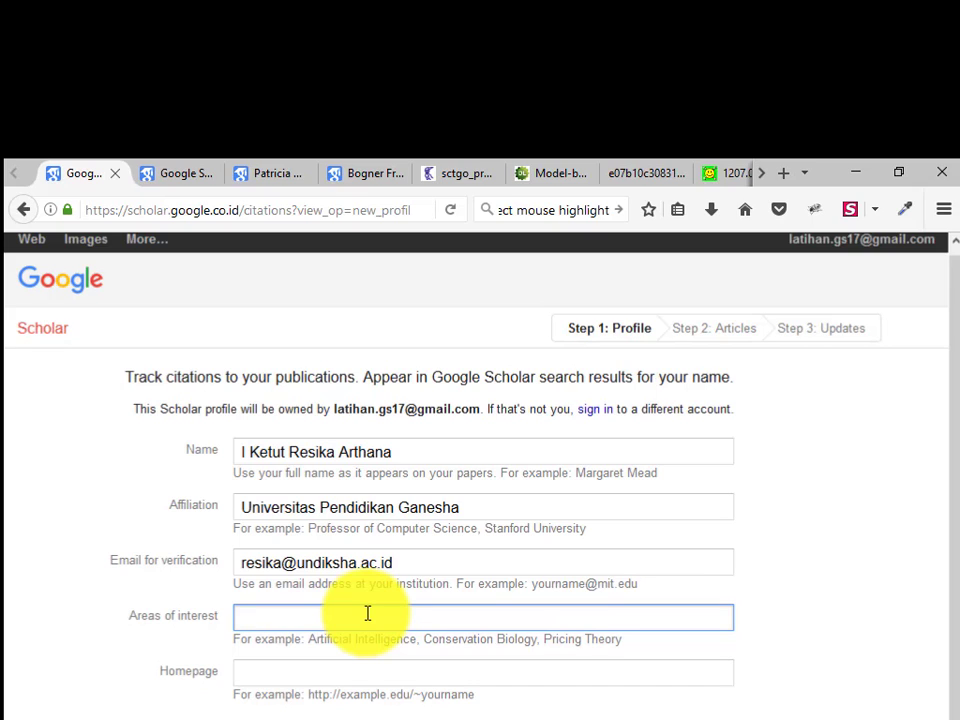
type("Information Re")
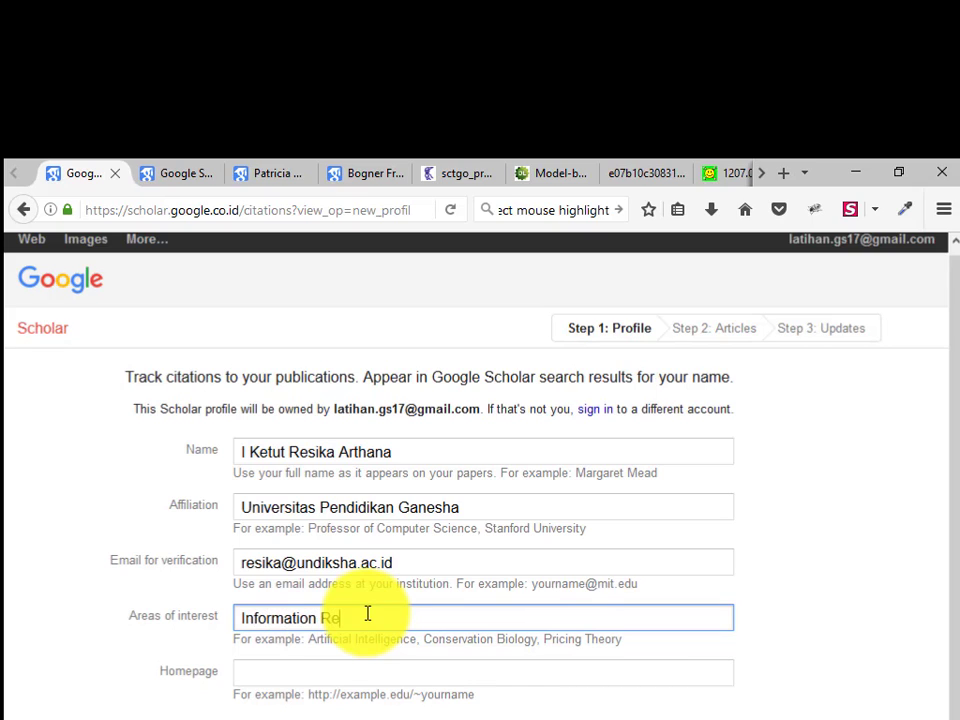
type("trieval, Internet of Thinf")
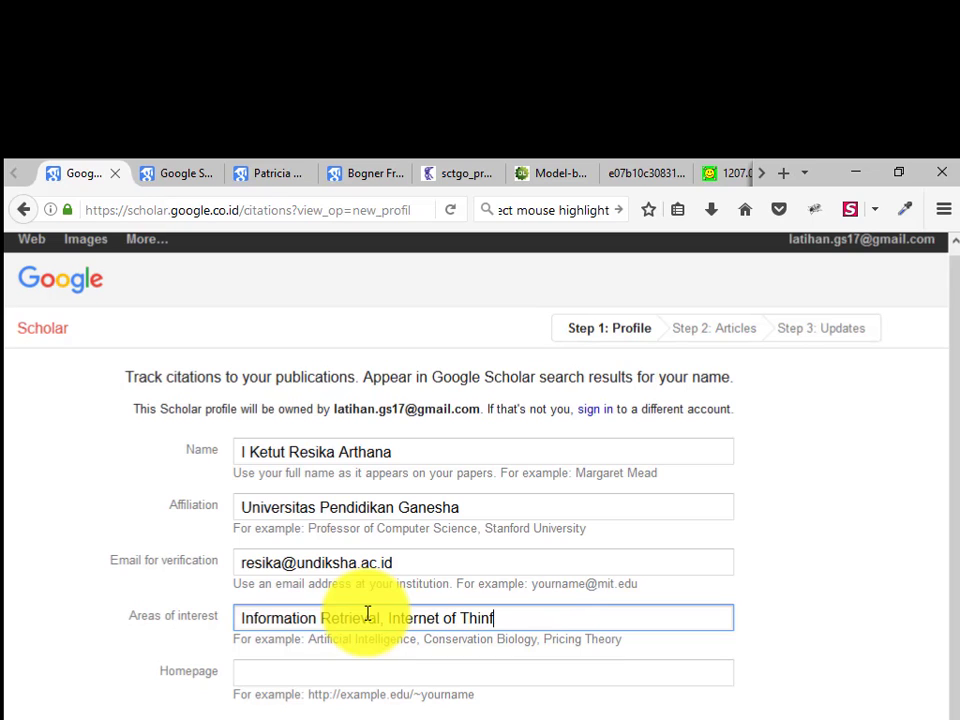
key("BackSpace")
type("g")
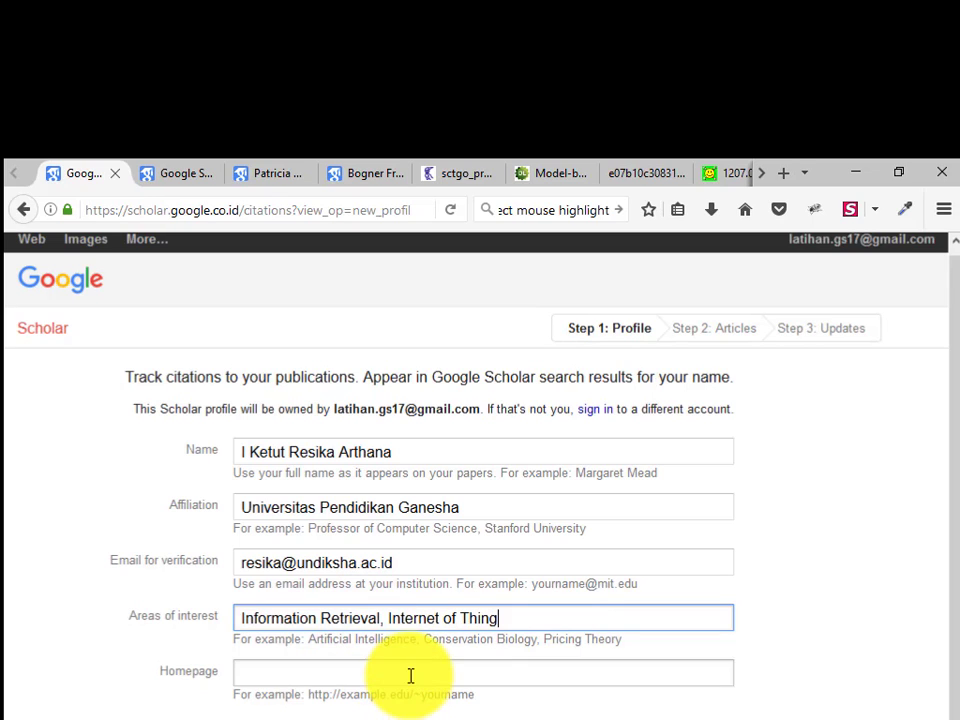
left_click(409, 675)
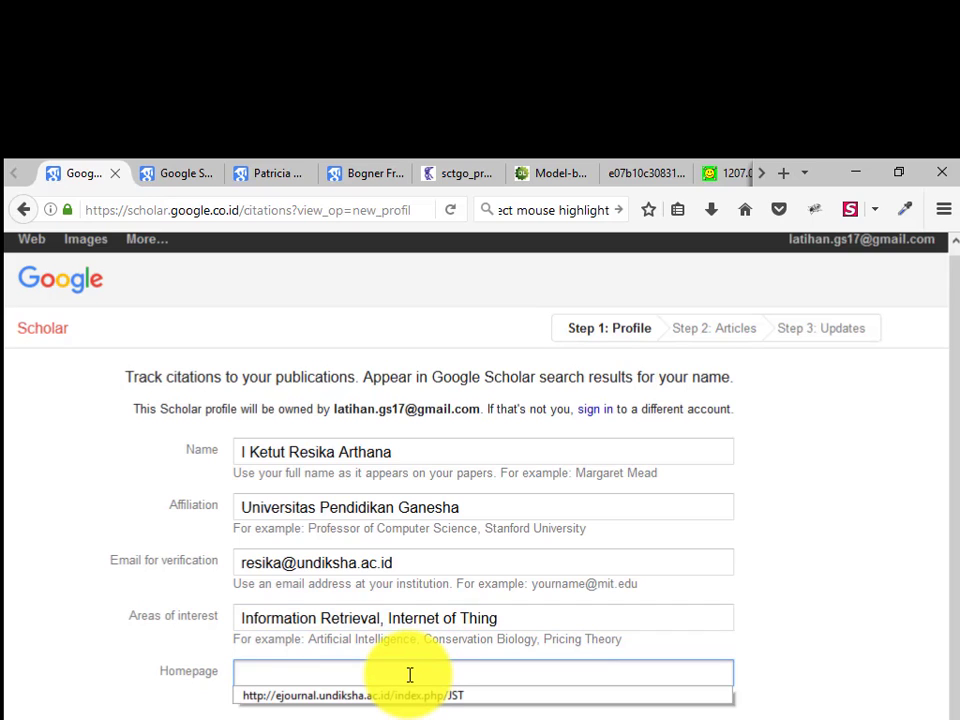
left_click(409, 675)
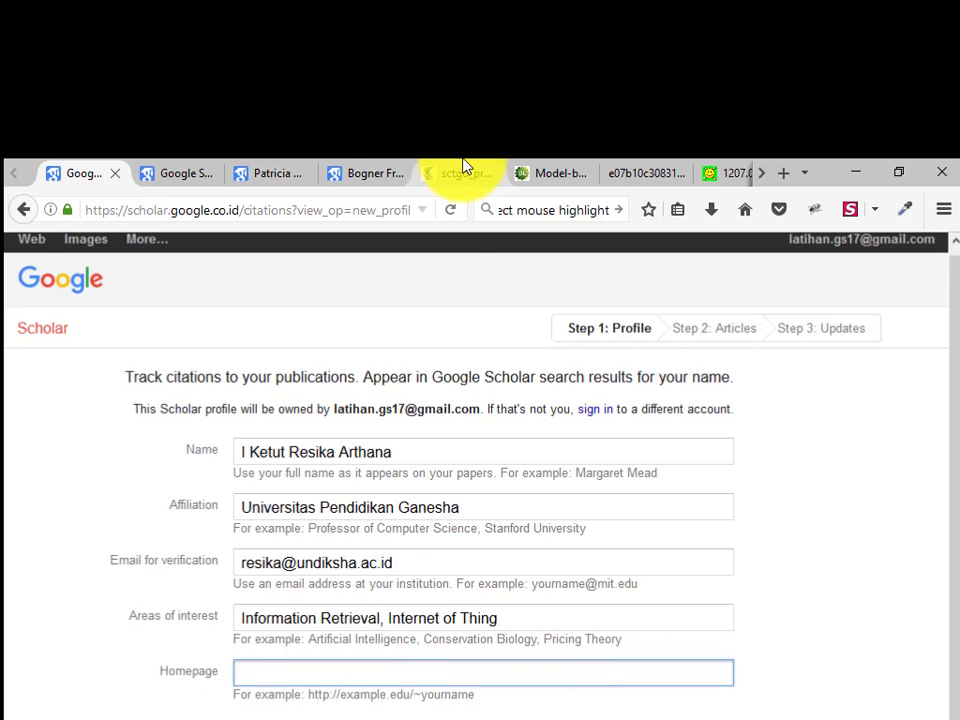
type("rey10")
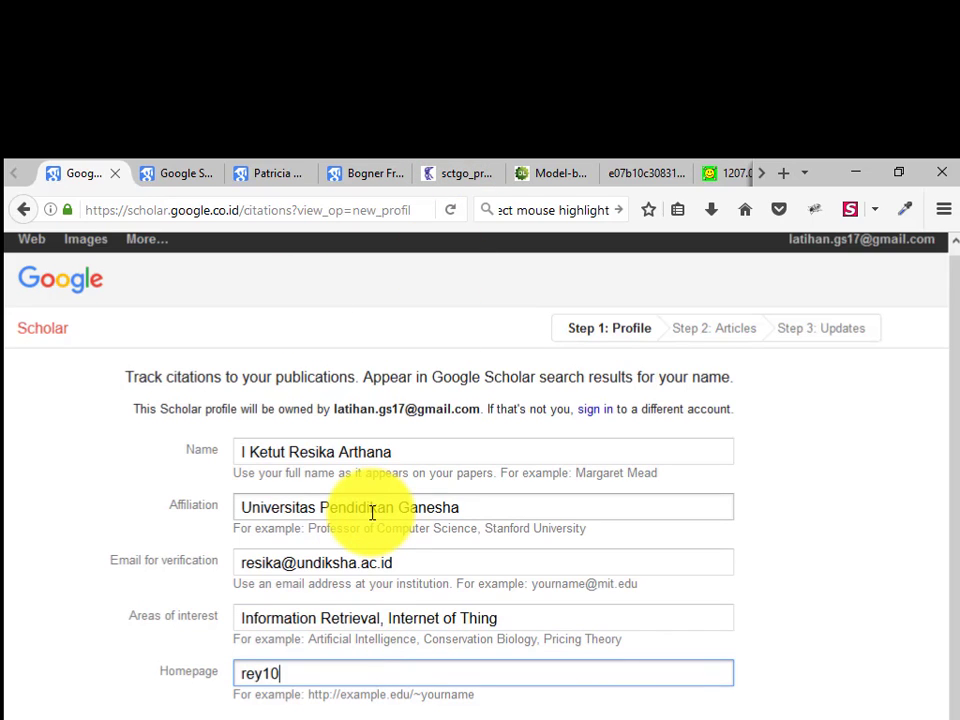
type("24.com")
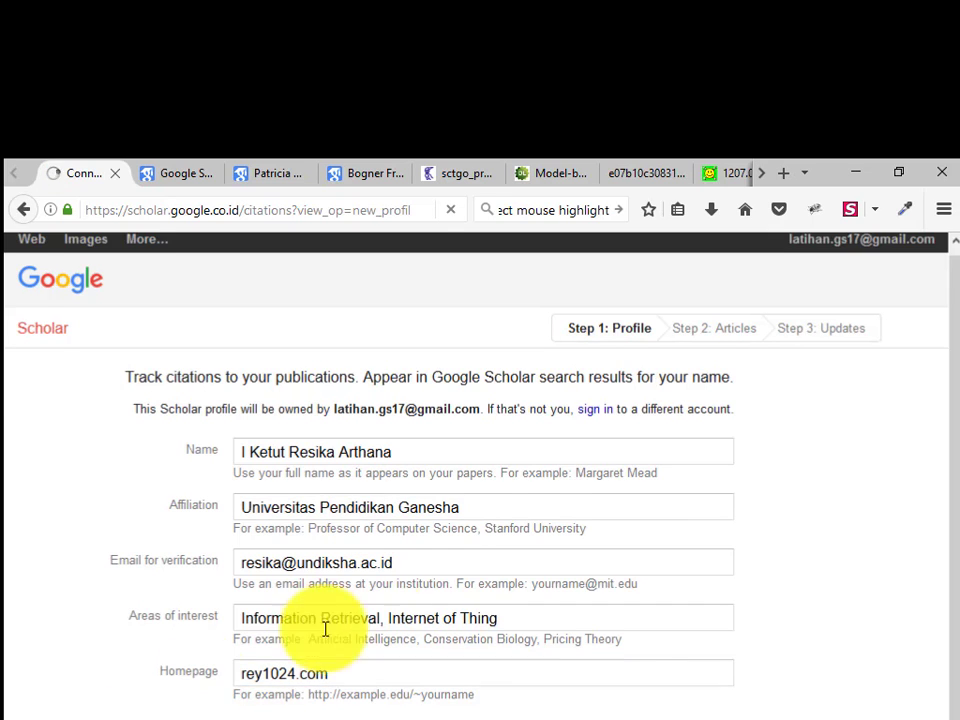
key("Return")
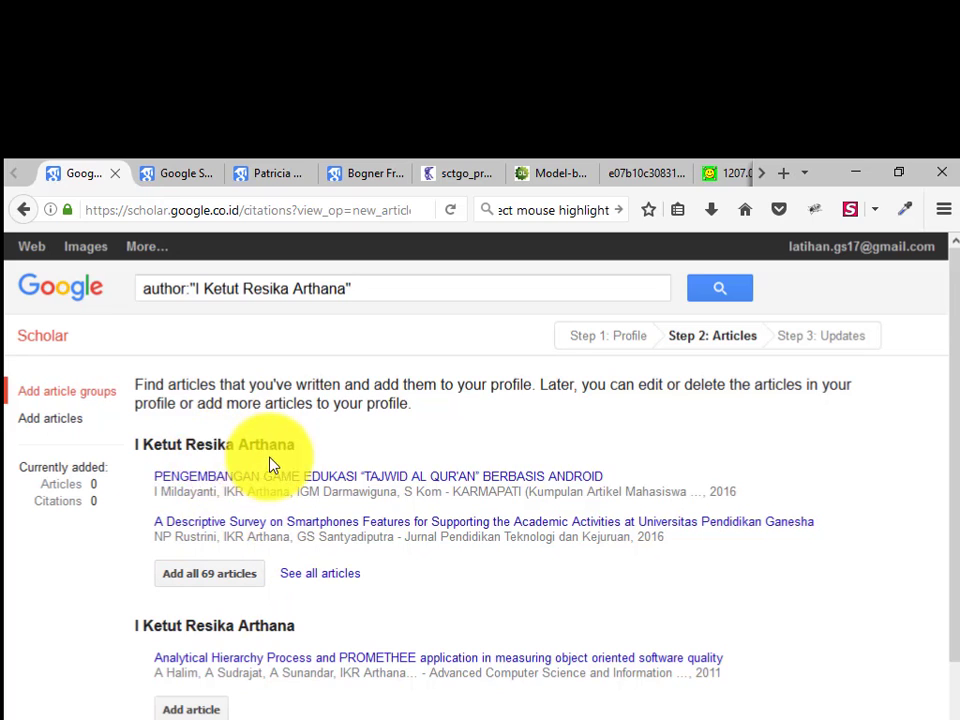
Highlight the author's surname in the first group heading and the initials in its first article
left_click_drag(295, 445, 190, 448)
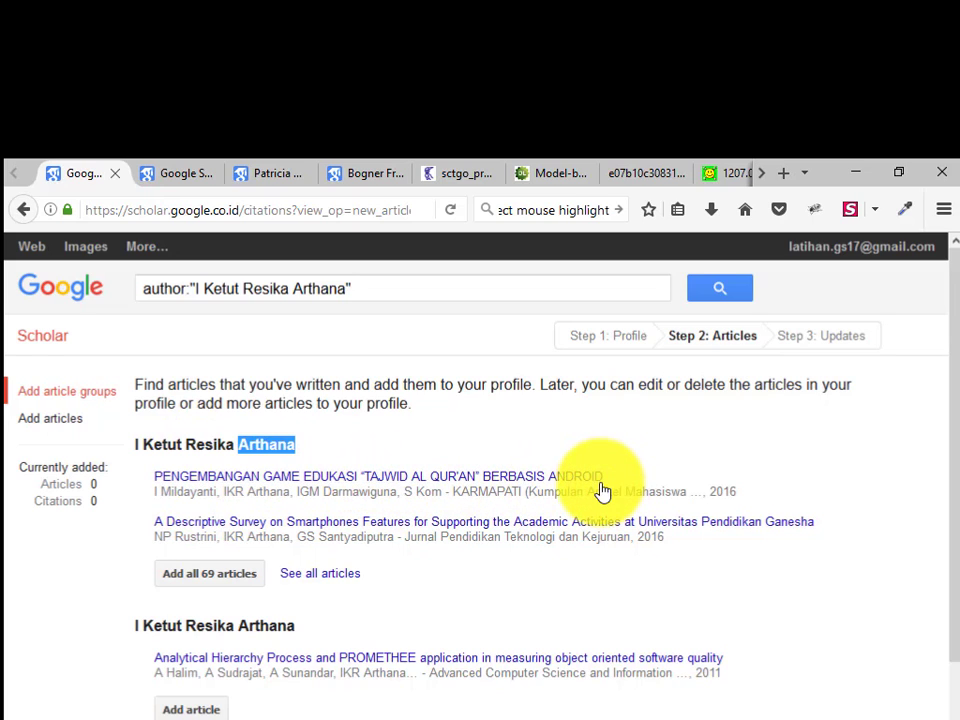
double_click(230, 492)
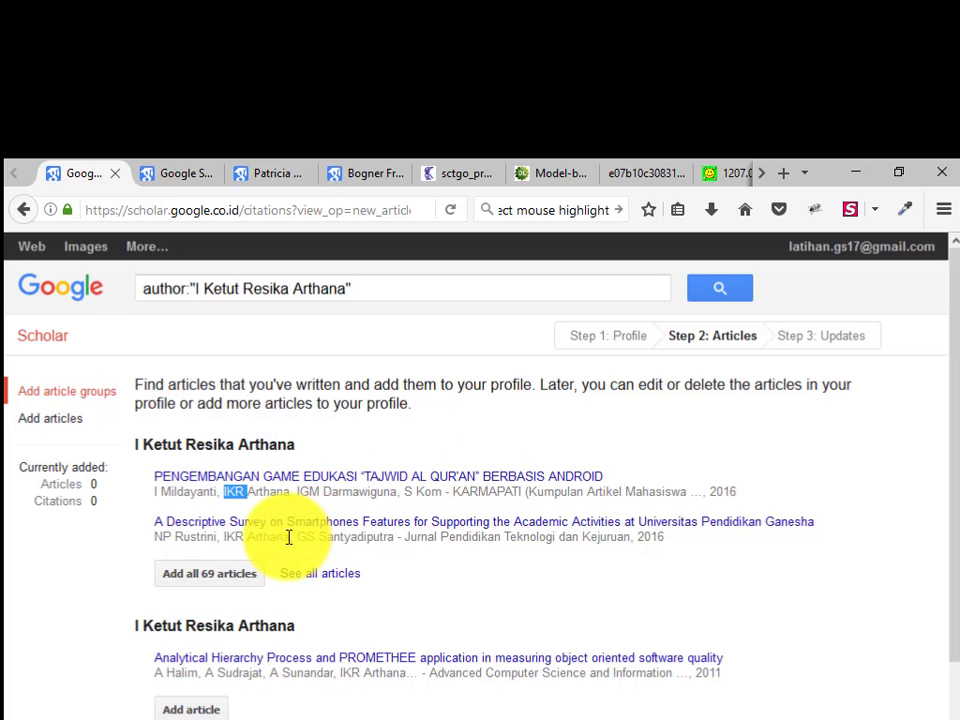
Show all the group's articles, untick Damajanti. 2005, and inspect K. 2005 in a new tab
left_click(318, 576)
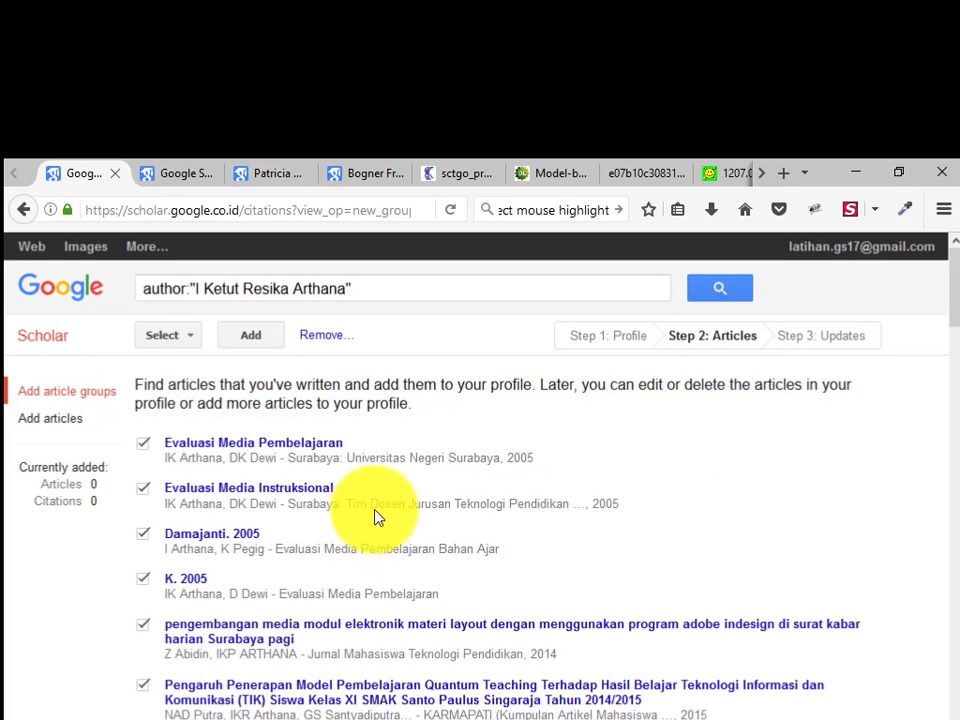
scroll(242, 476, "down", 2)
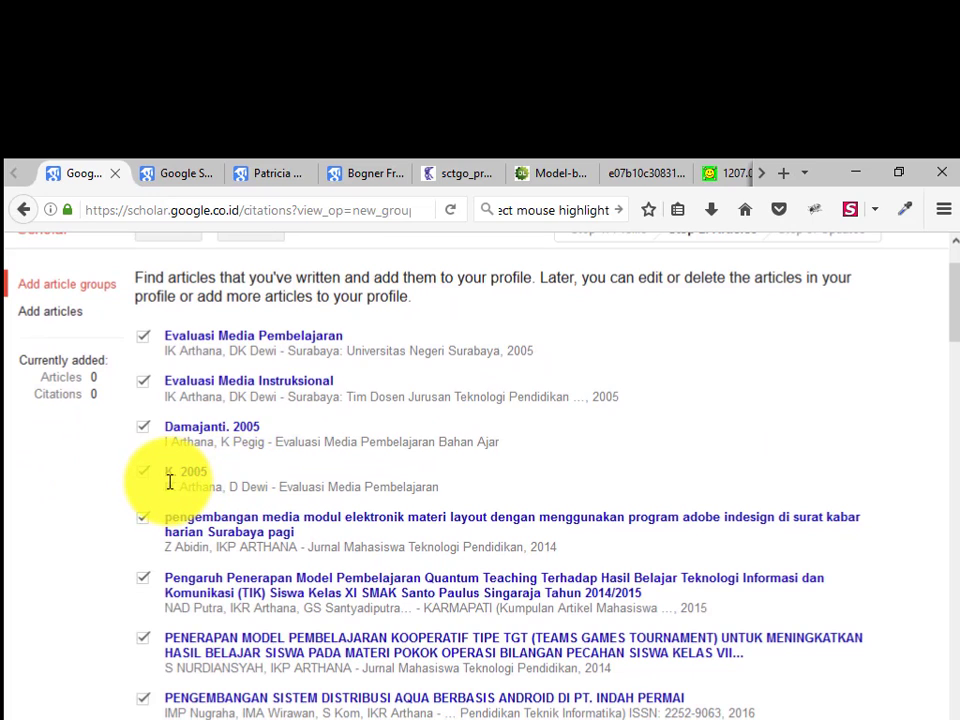
left_click(141, 434)
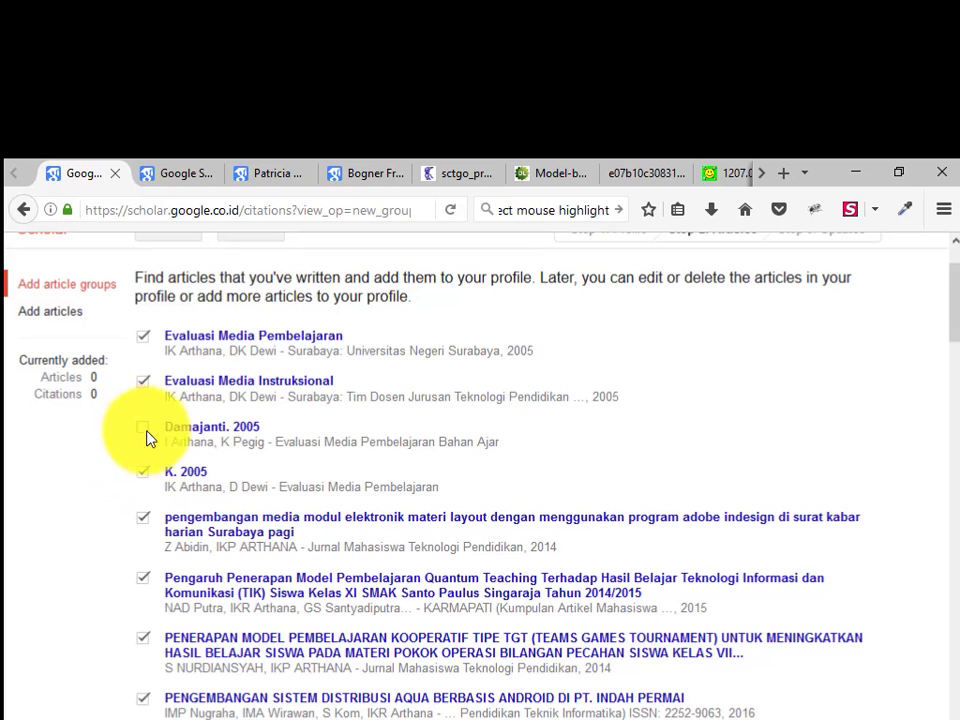
left_click(183, 473)
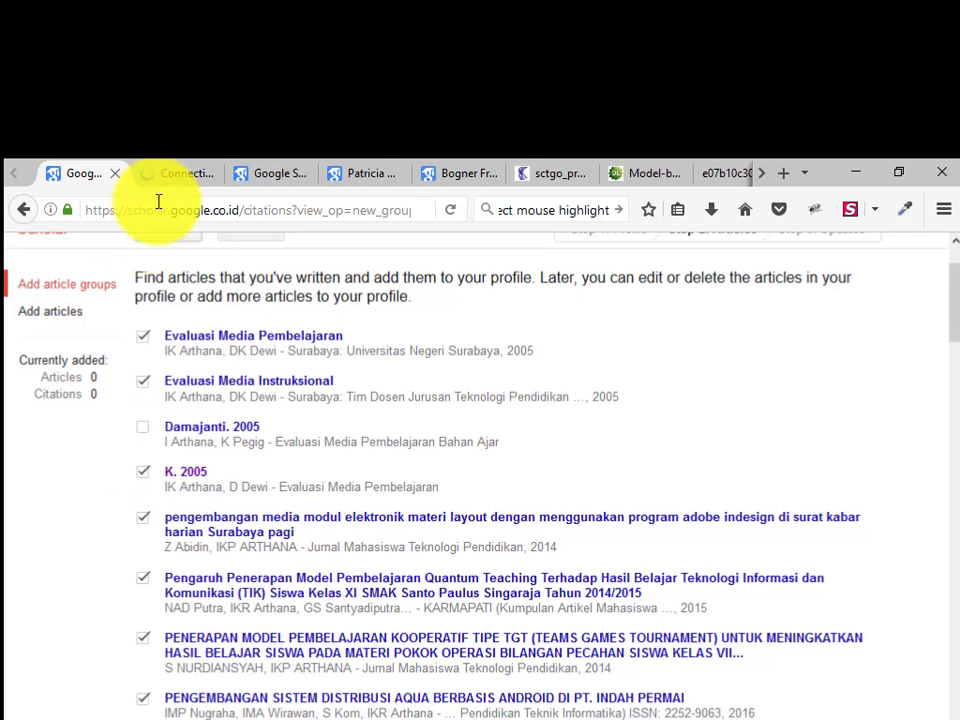
left_click(184, 167)
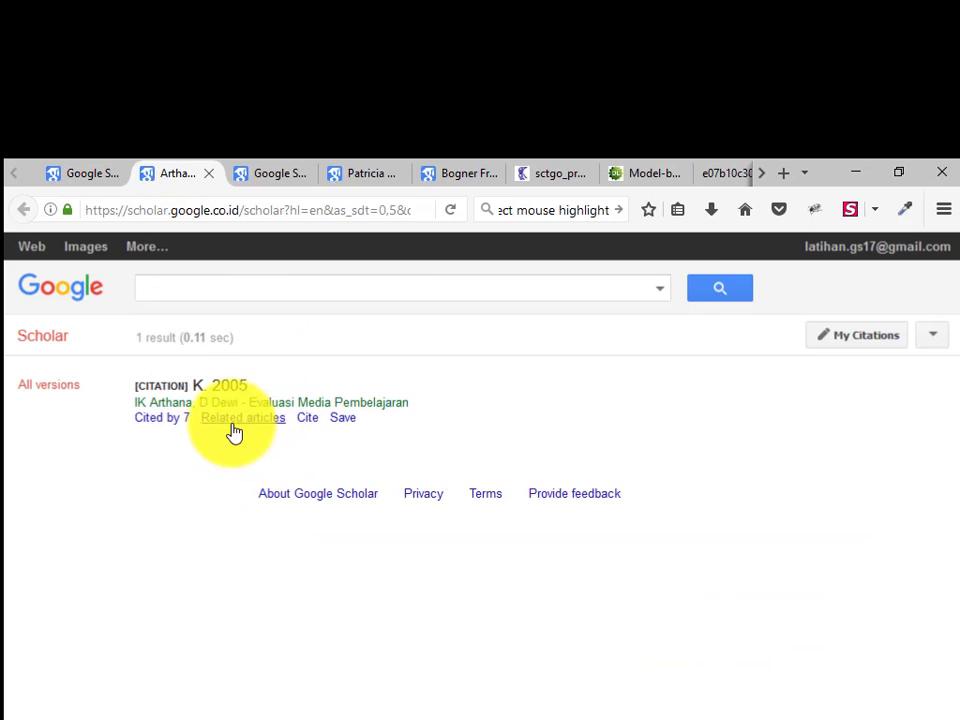
left_click(75, 168)
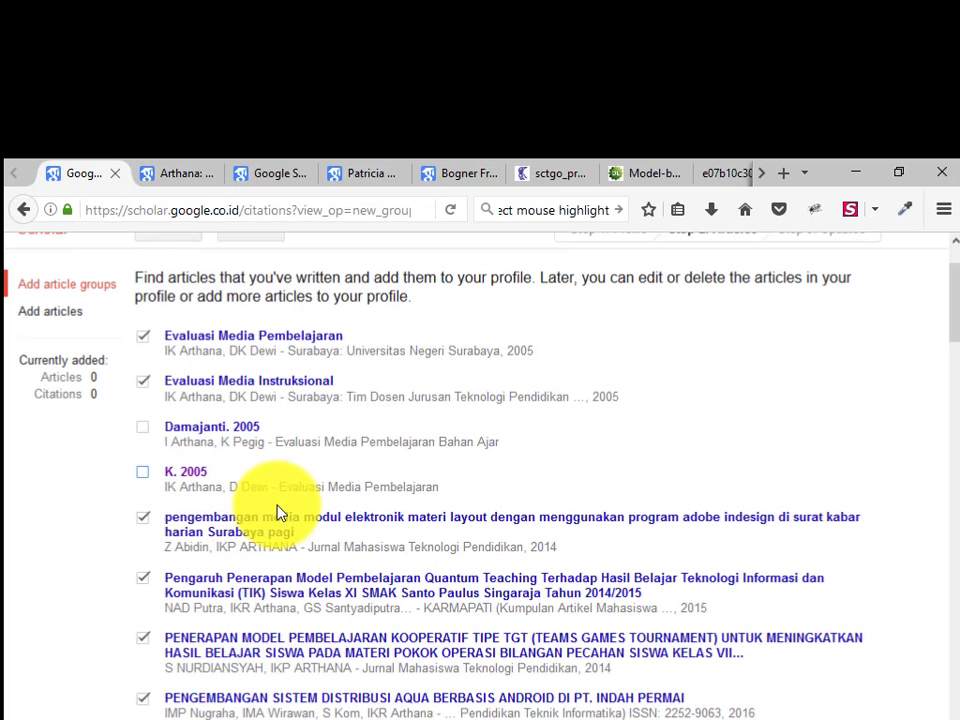
Untick the electronic module, Quantum Teaching, both TGT, Ikuiri biology and Two Stay Two Stray articles
left_click(141, 521)
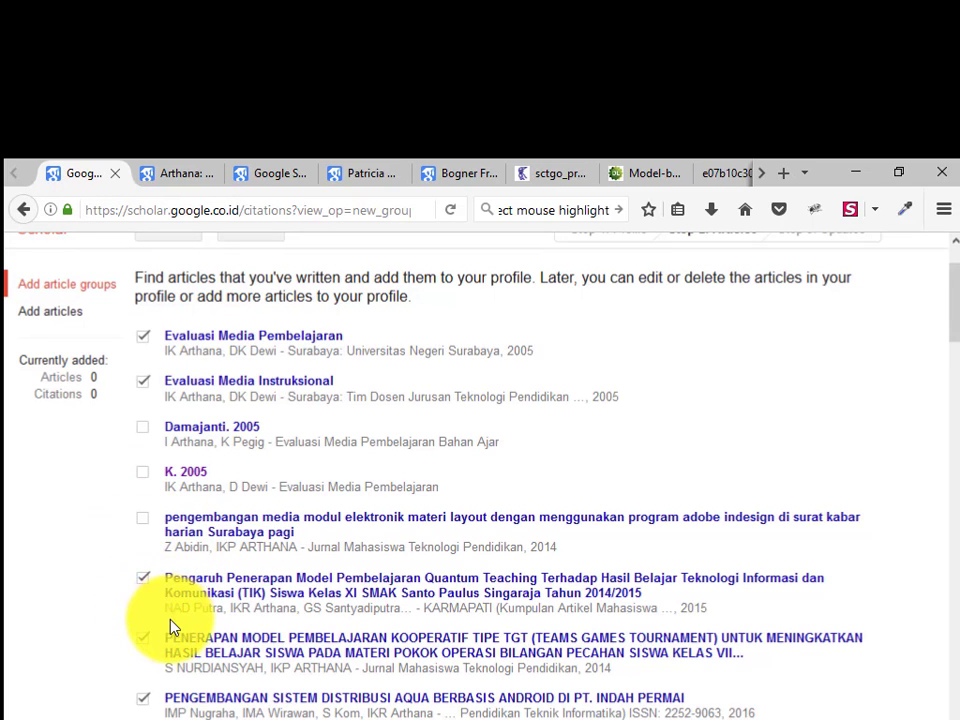
scroll(165, 627, "down", 1)
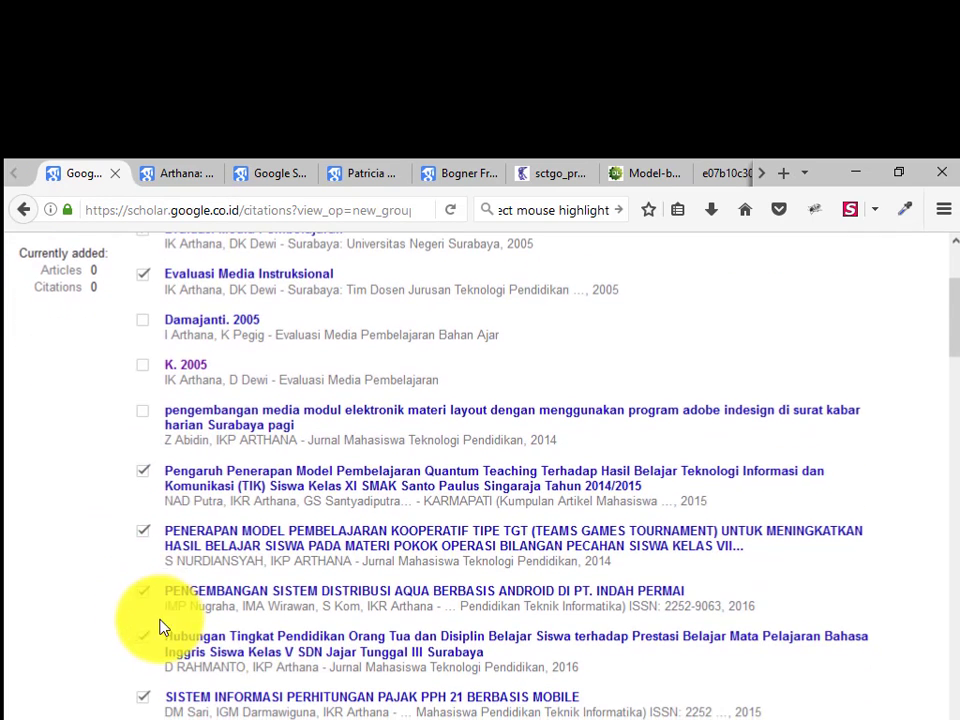
left_click(142, 471)
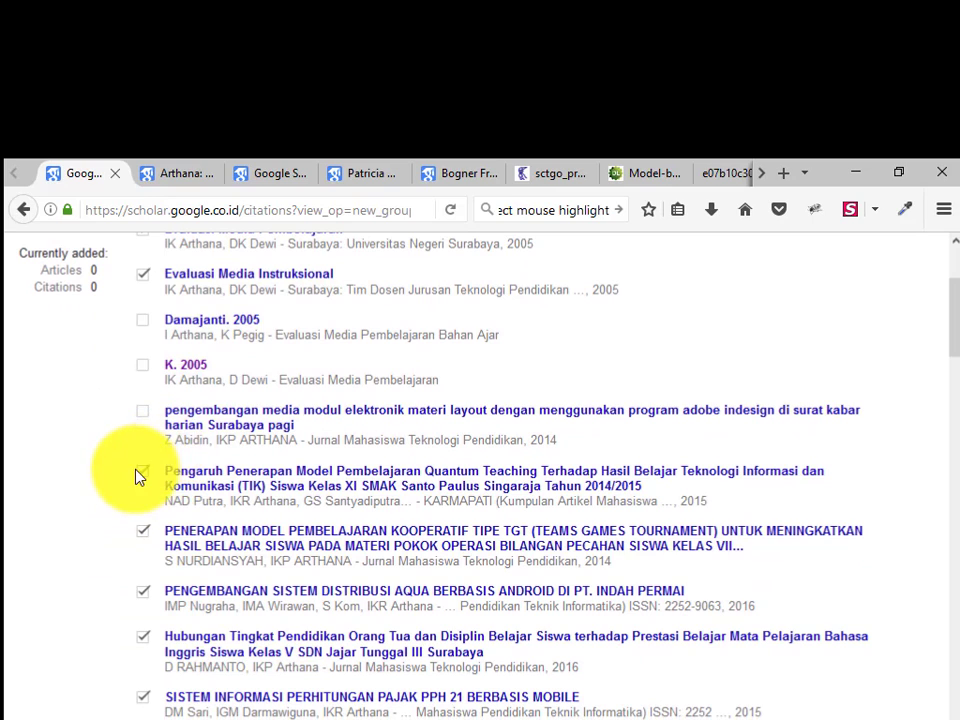
left_click(141, 531)
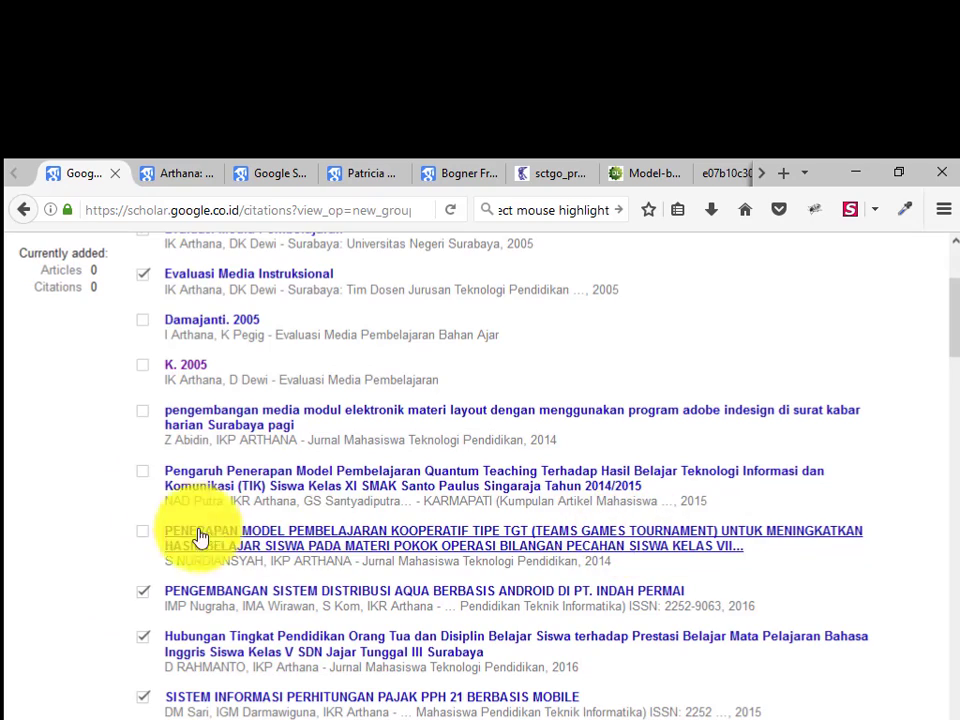
scroll(199, 489, "down", 2)
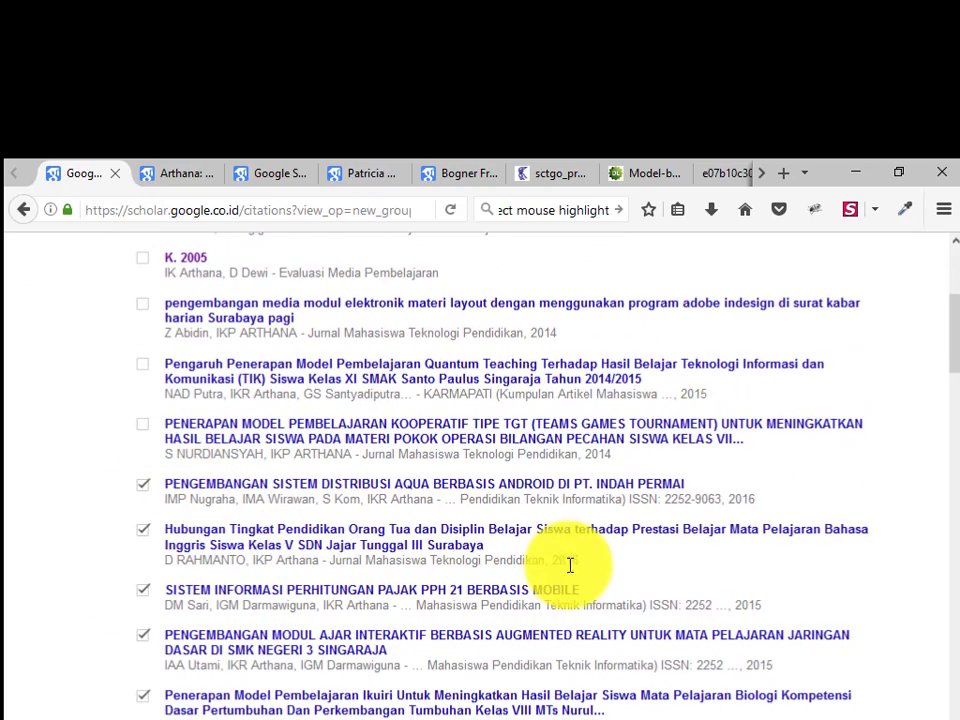
scroll(411, 612, "down", 1)
scroll(411, 612, "down", 2)
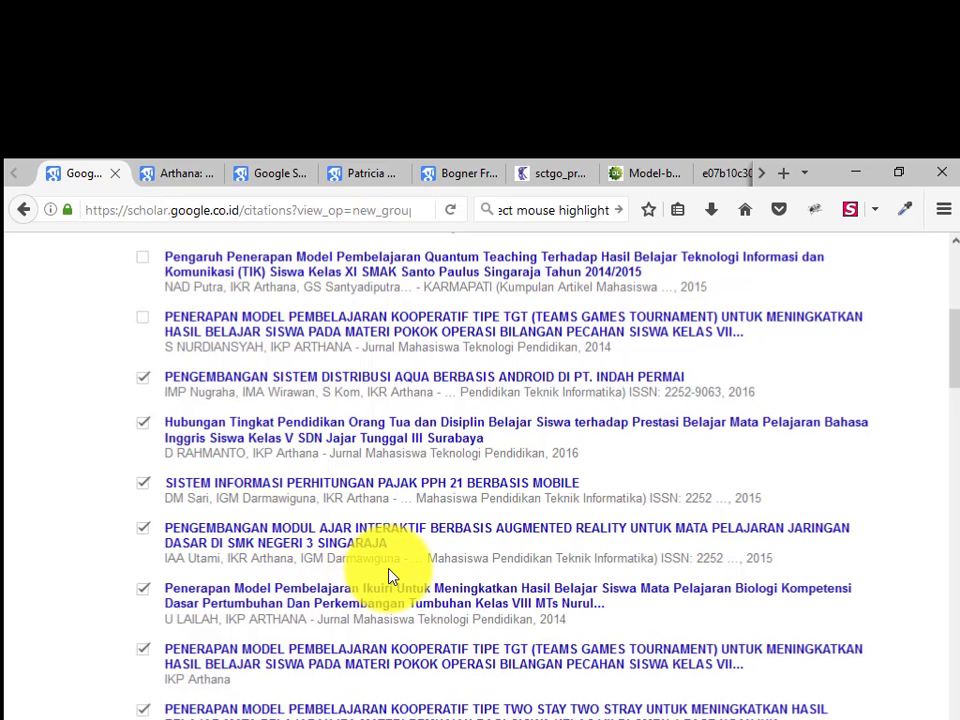
scroll(343, 600, "down", 2)
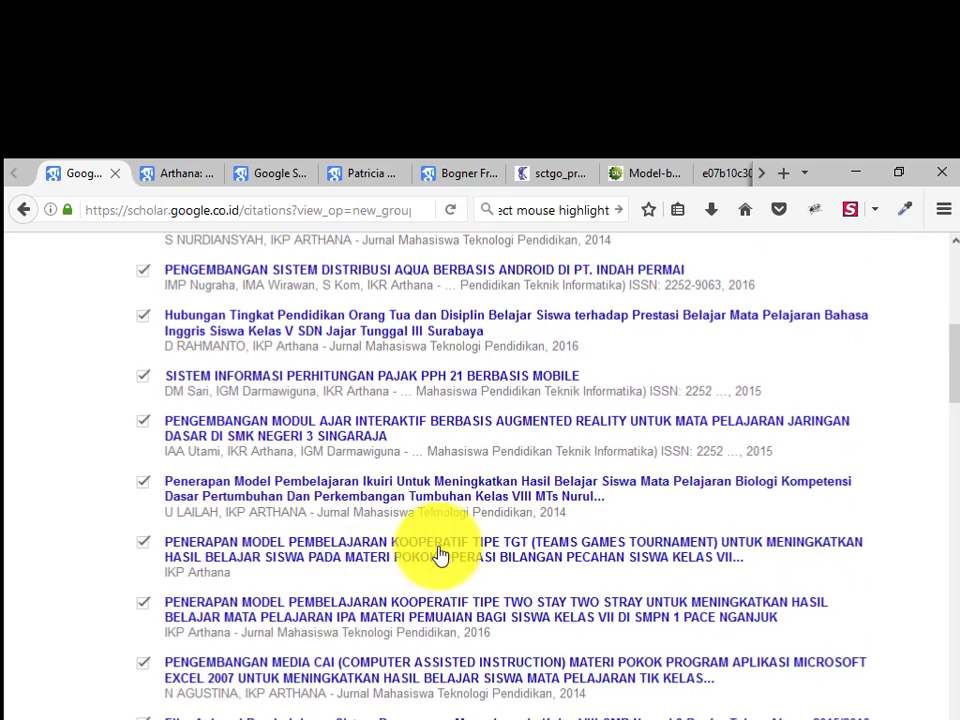
left_click(143, 482)
left_click(142, 542)
left_click(143, 605)
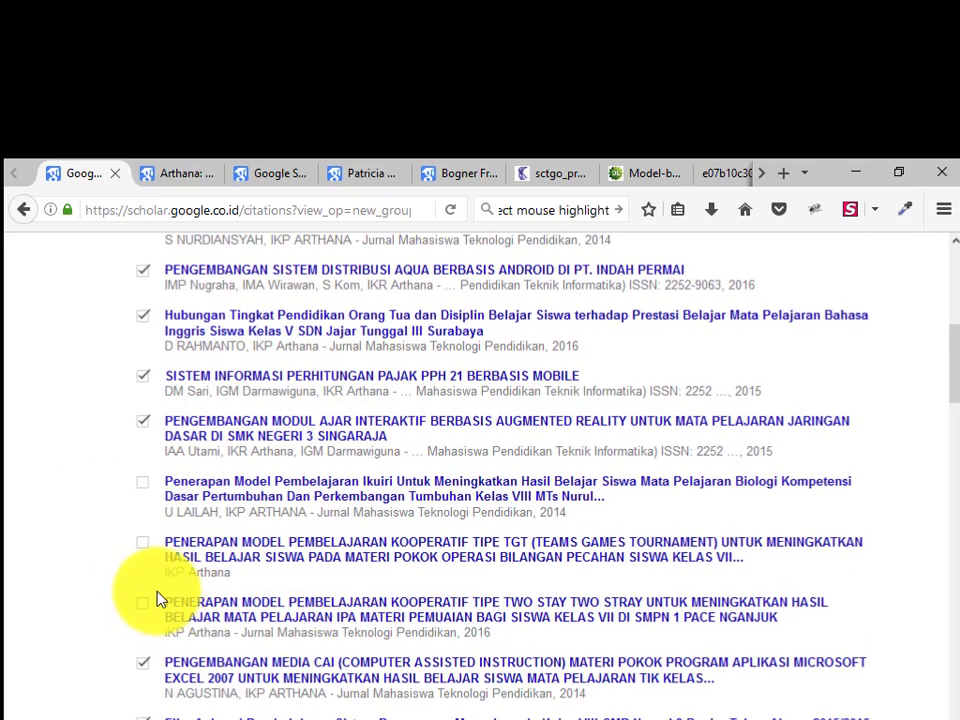
Untick the savings-and-loan, Corel video and two CAI articles, keep TUDE ON VACATION, then add the ticked articles
scroll(140, 612, "down", 2)
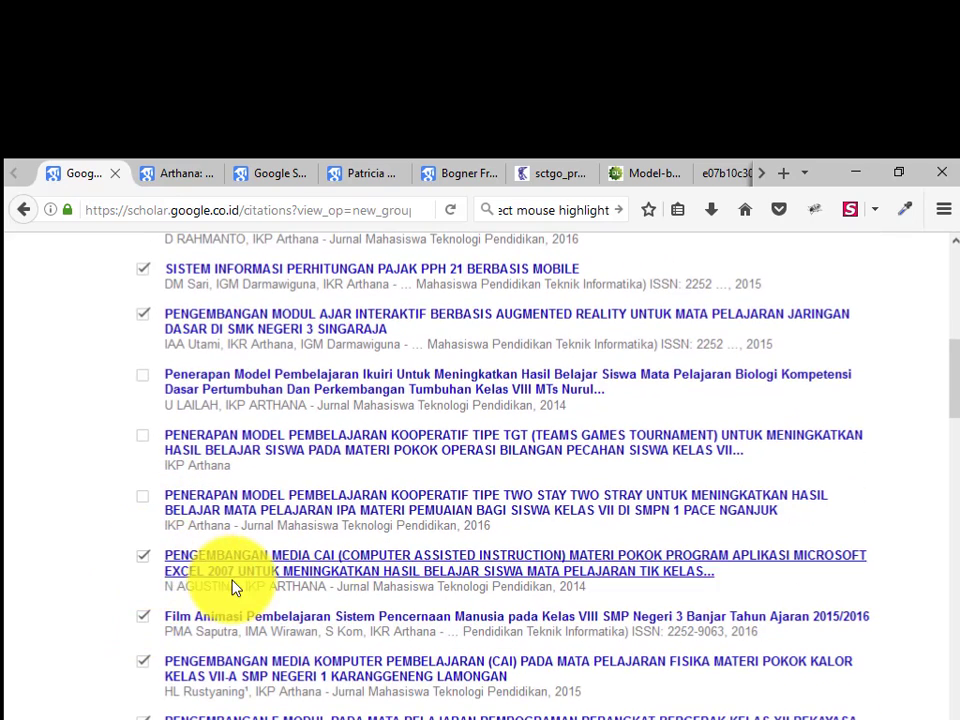
scroll(231, 580, "down", 2)
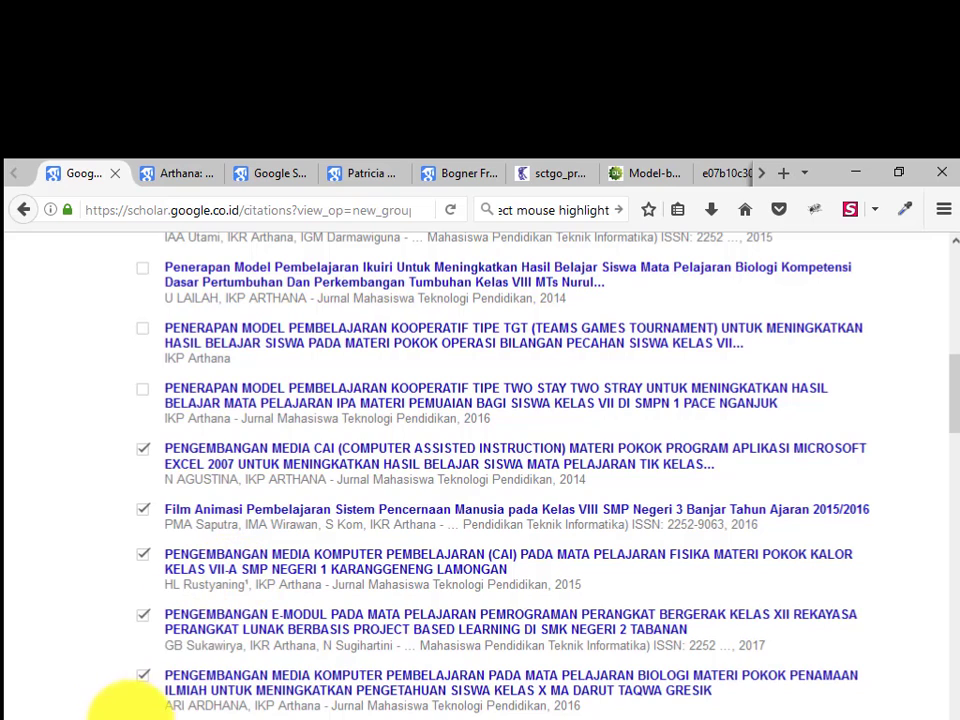
scroll(150, 530, "down", 6)
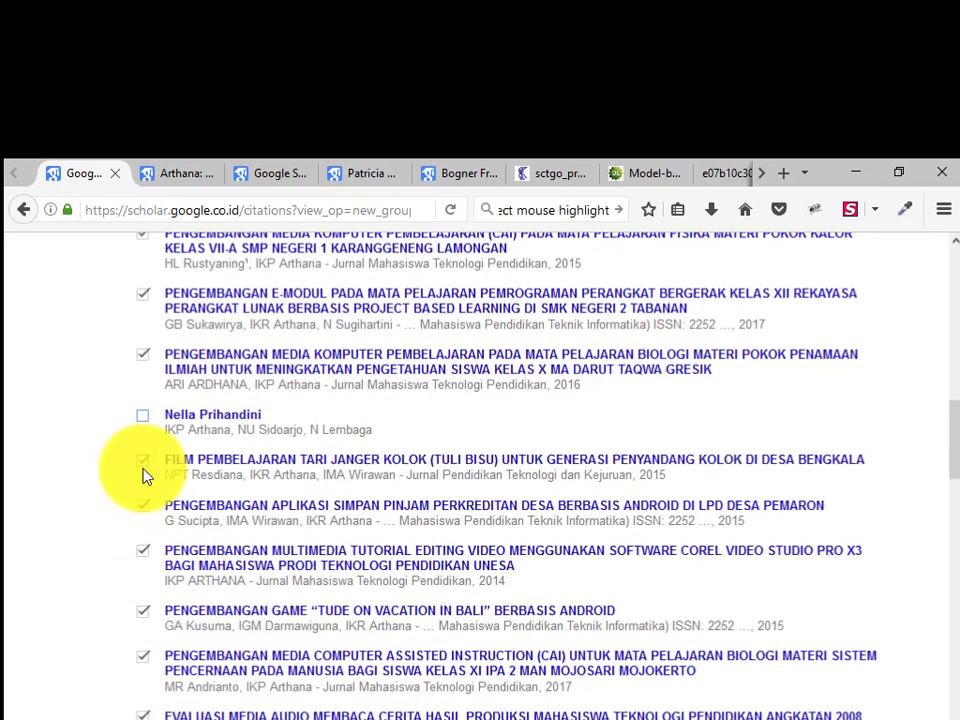
left_click(143, 505)
left_click(143, 550)
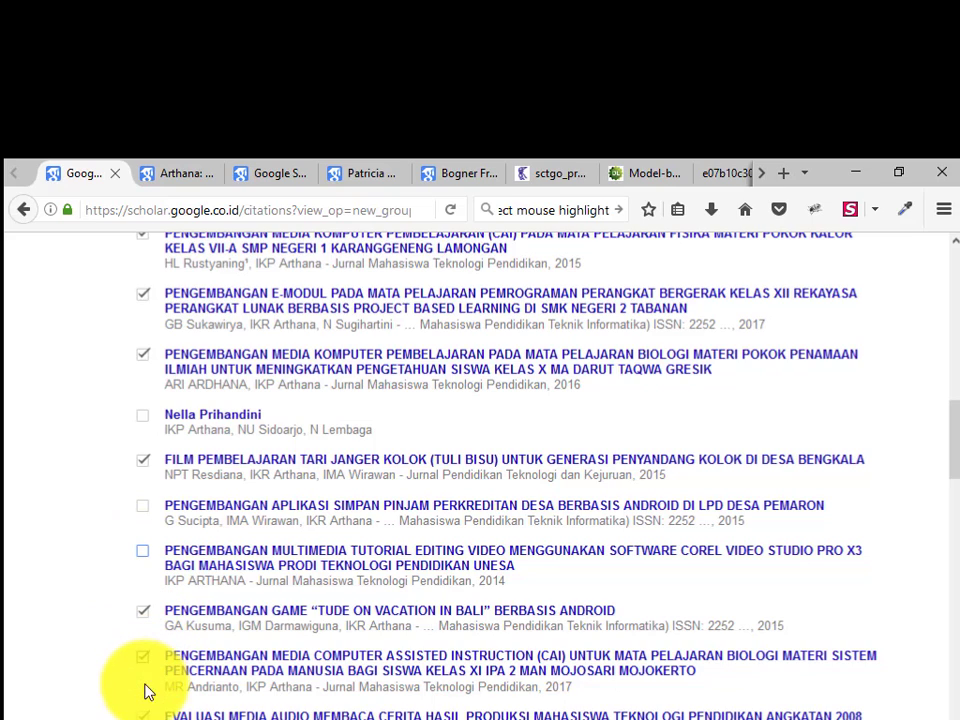
left_click(142, 613)
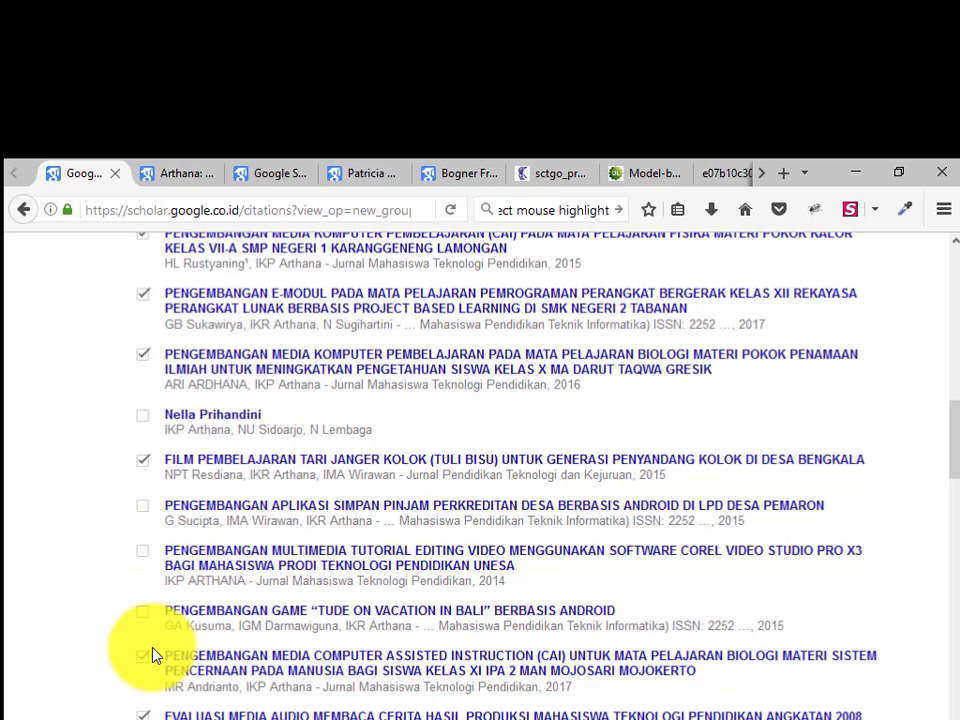
left_click(142, 612)
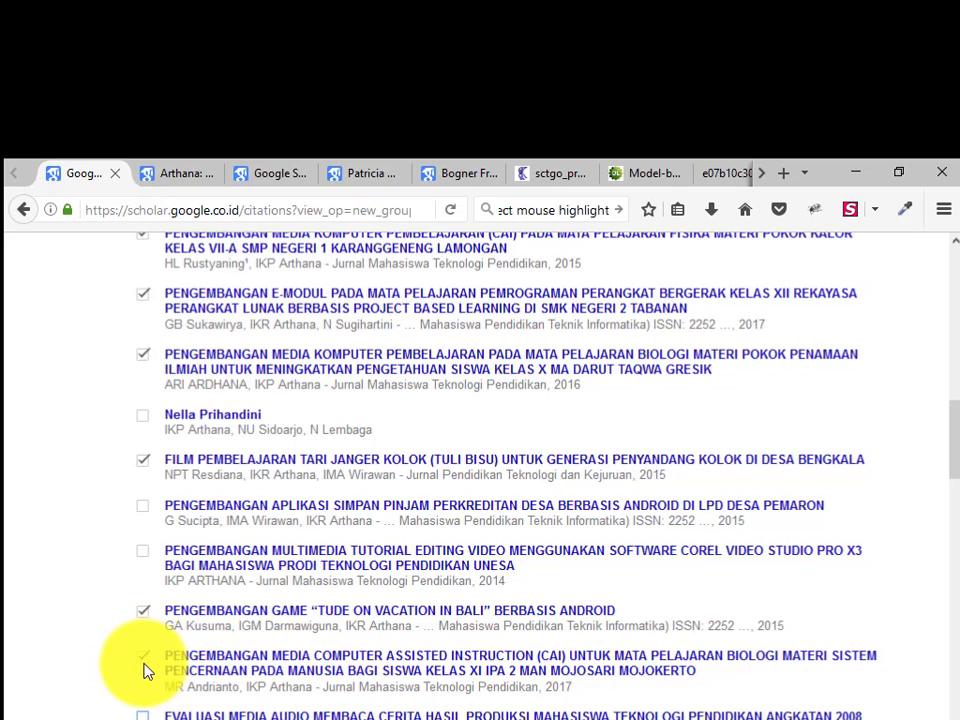
left_click(142, 655)
scroll(150, 658, "down", 2)
left_click(142, 657)
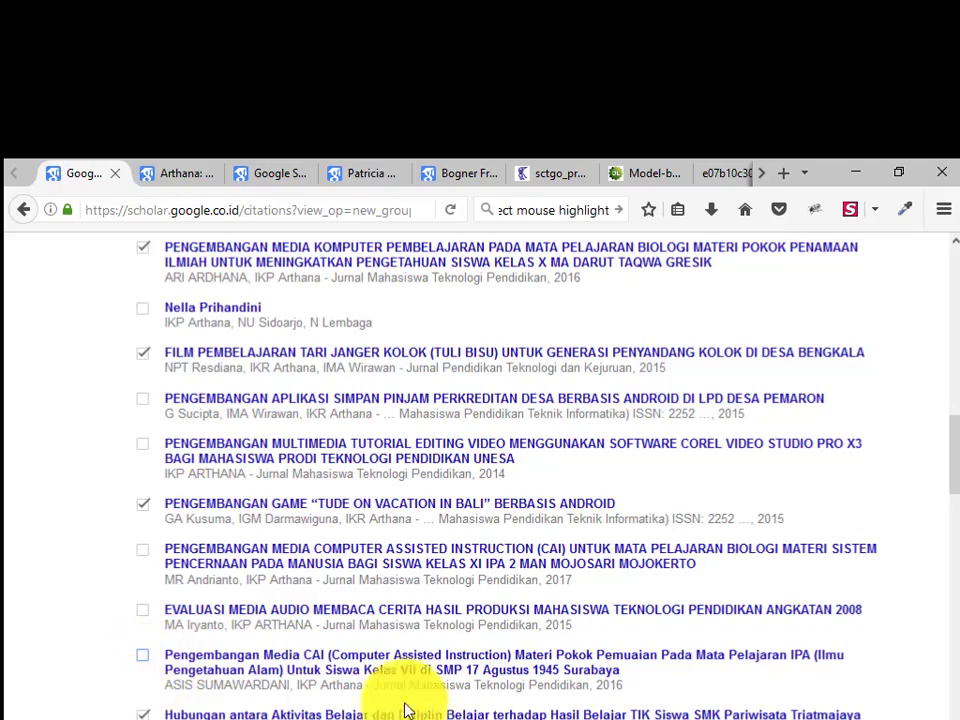
scroll(336, 649, "up", 12)
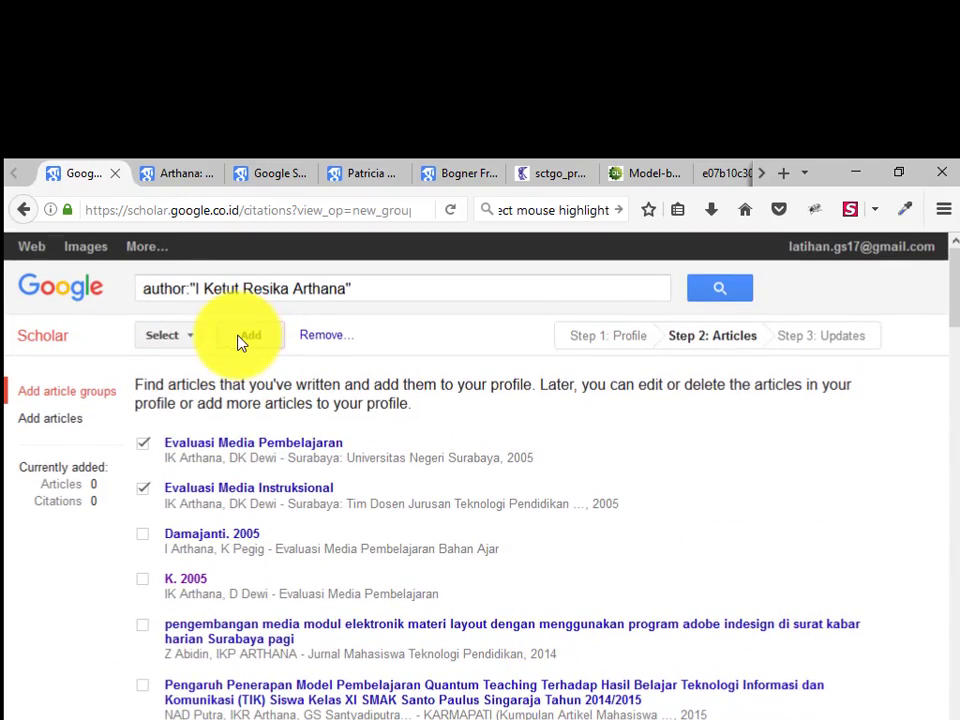
left_click(240, 343)
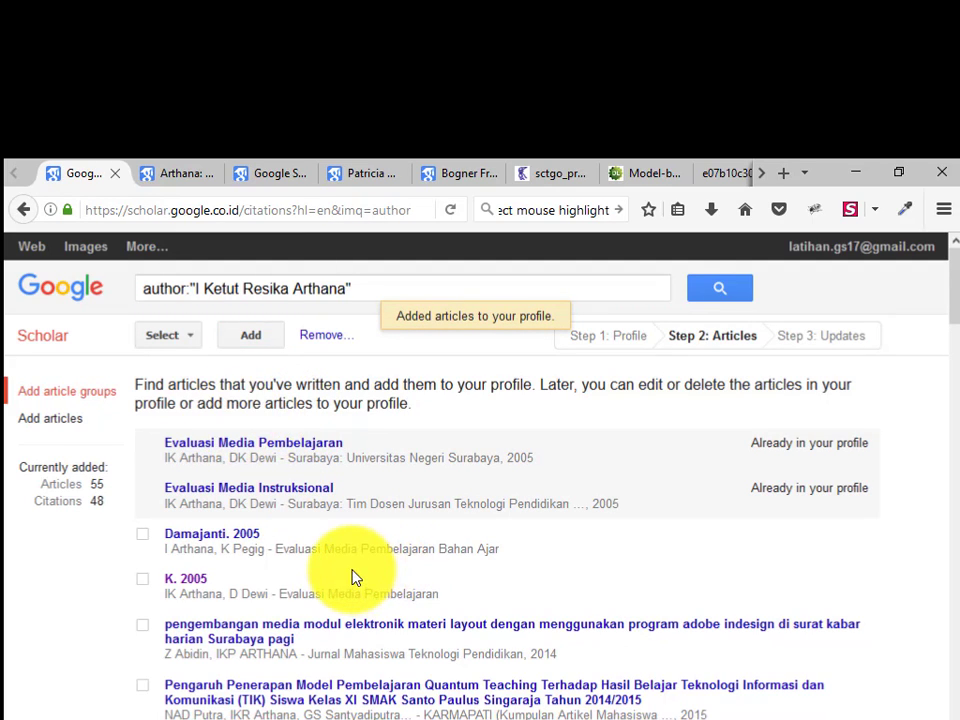
Review the added articles, go back to the Add article groups page, and browse the suggested groups
scroll(352, 576, "down", 15)
scroll(354, 573, "down", 10)
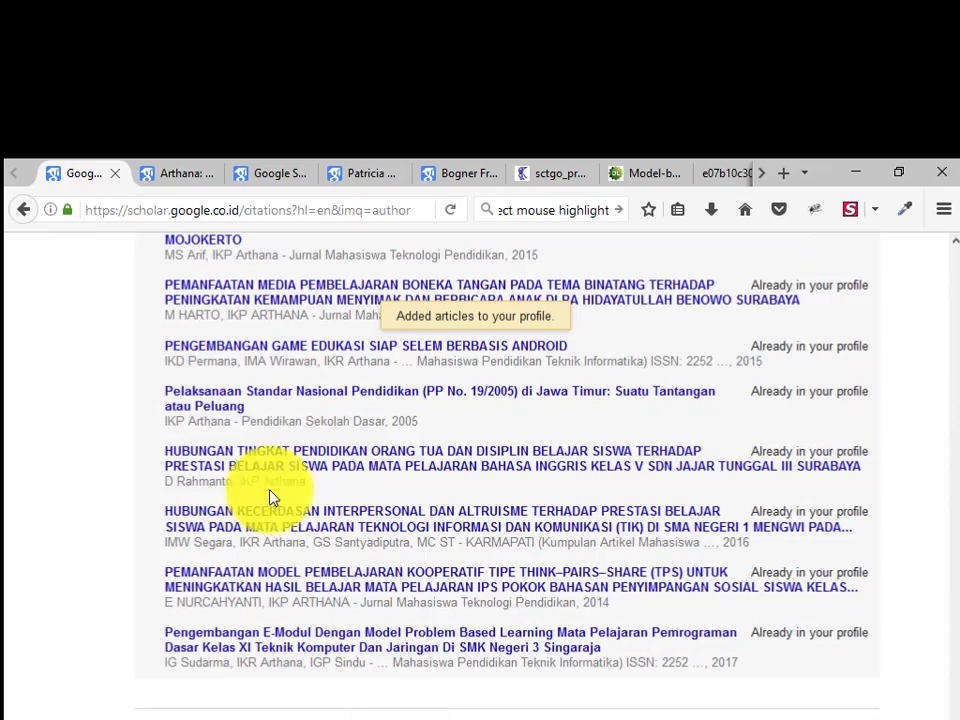
scroll(64, 268, "up", 10)
left_click(24, 209)
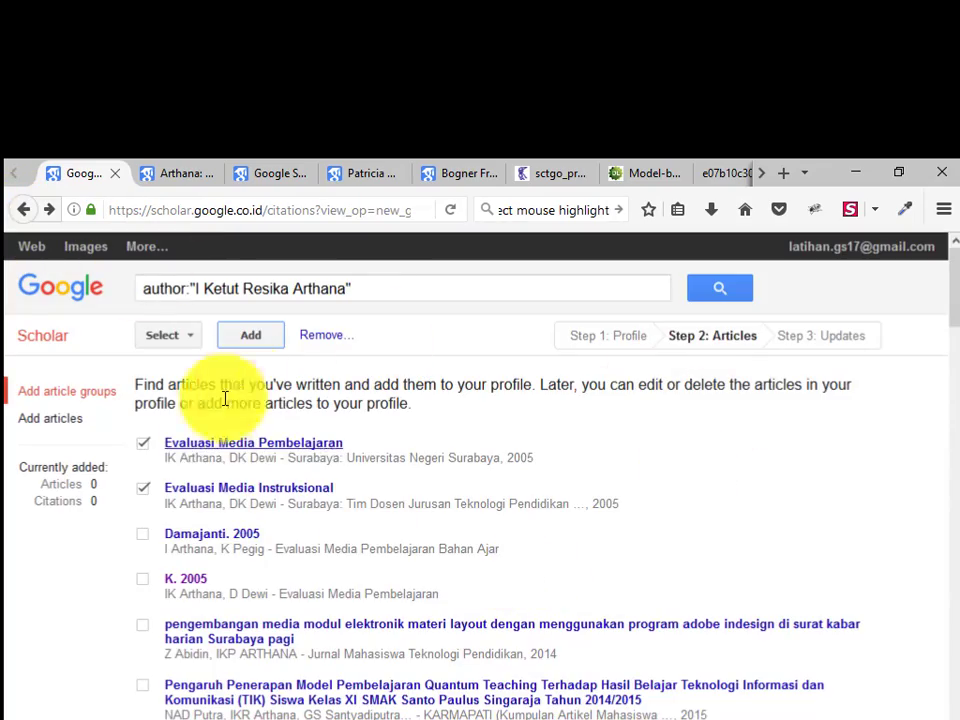
left_click(24, 209)
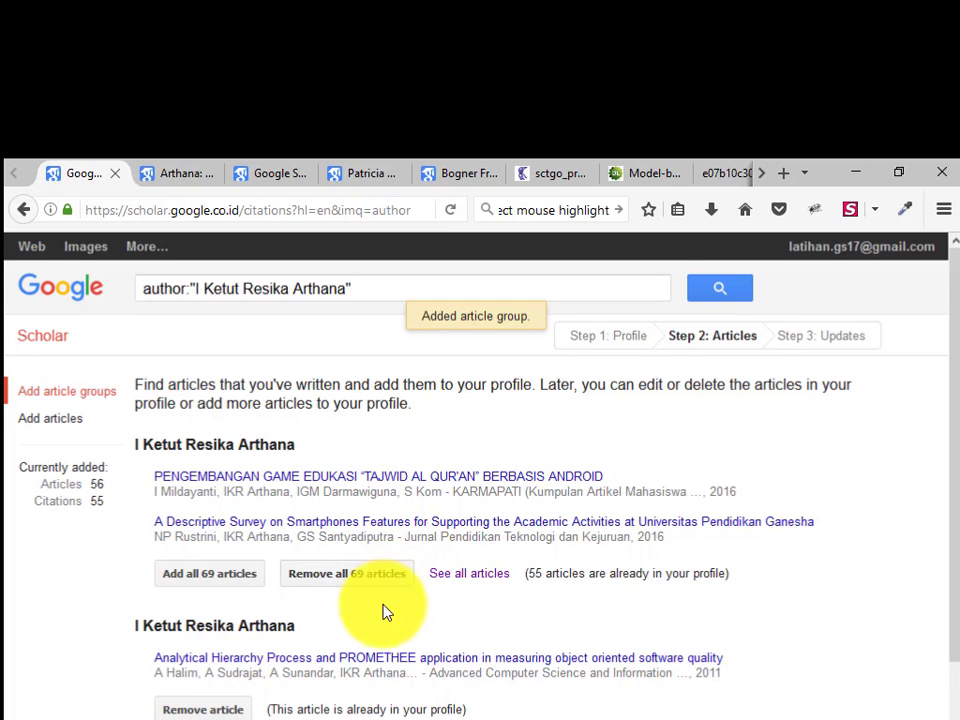
scroll(380, 620, "down", 2)
scroll(289, 632, "down", 2)
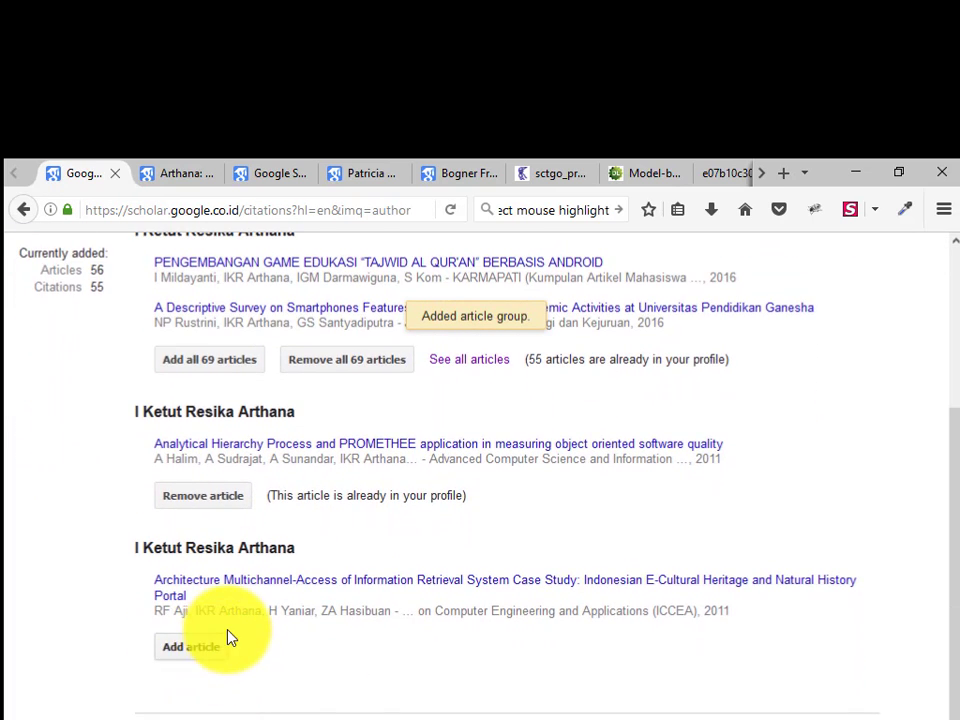
scroll(208, 636, "up", 3)
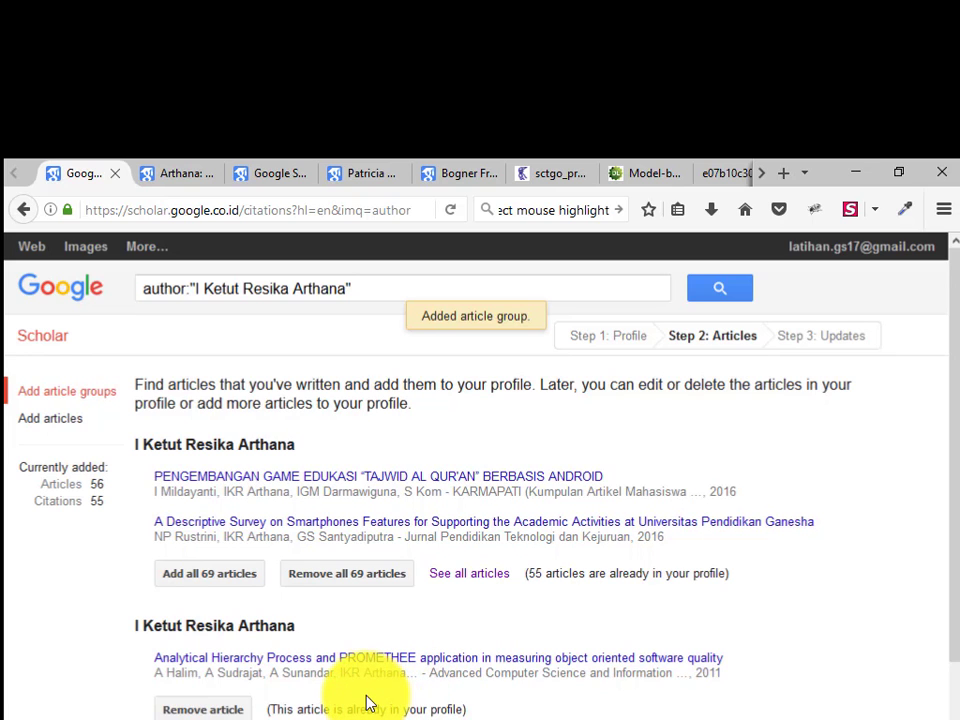
scroll(304, 690, "down", 3)
scroll(272, 634, "up", 3)
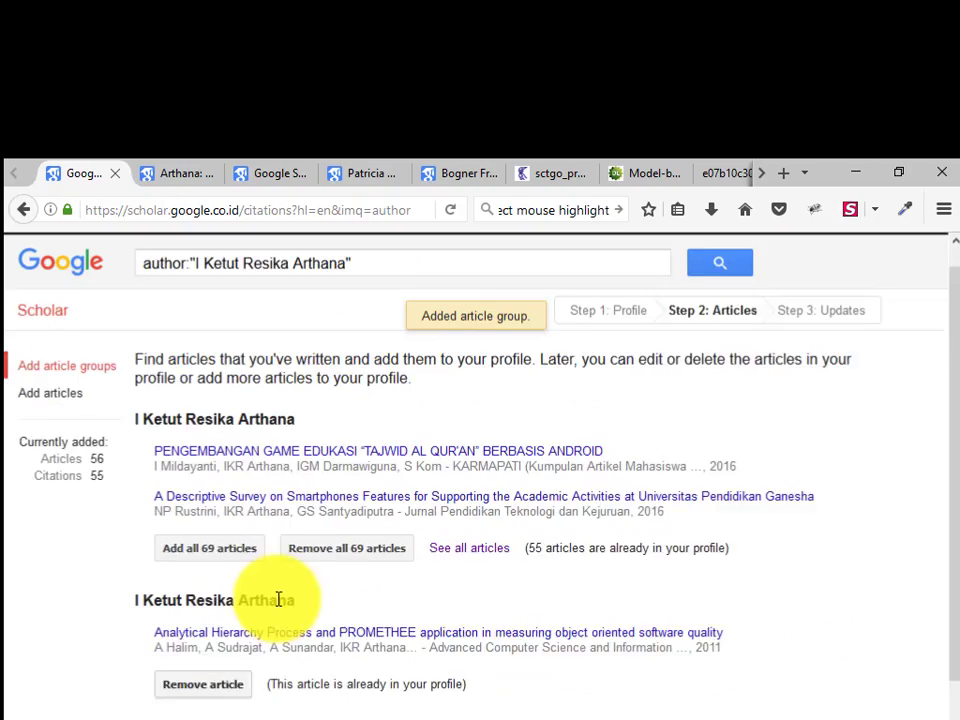
scroll(210, 497, "down", 4)
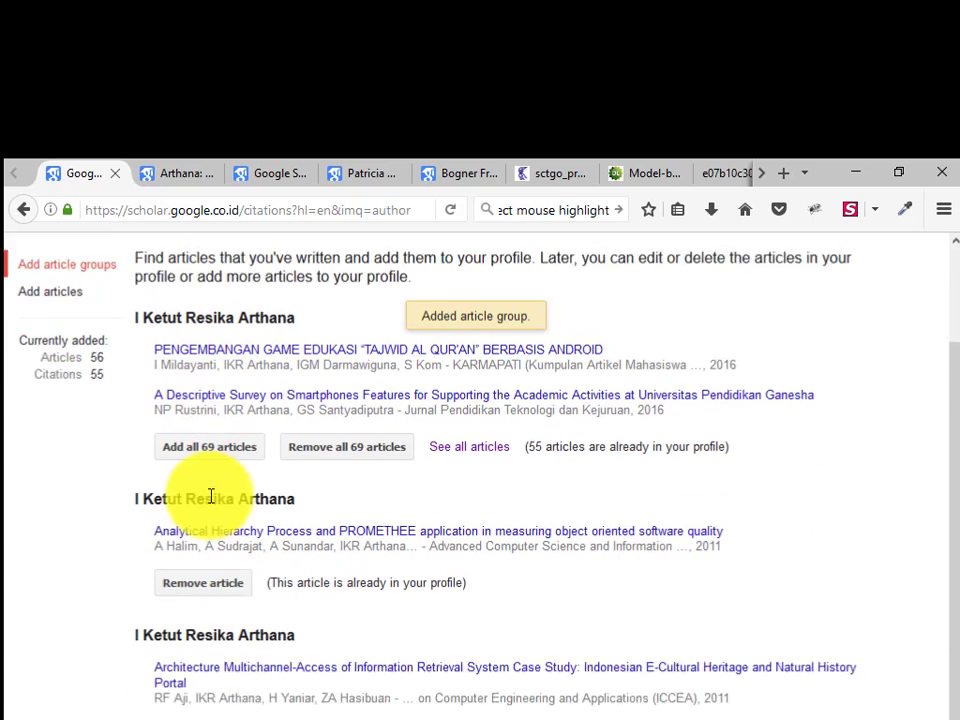
Continue to Step 3: Updates, keeping automatic updates of the article list
left_click(180, 705)
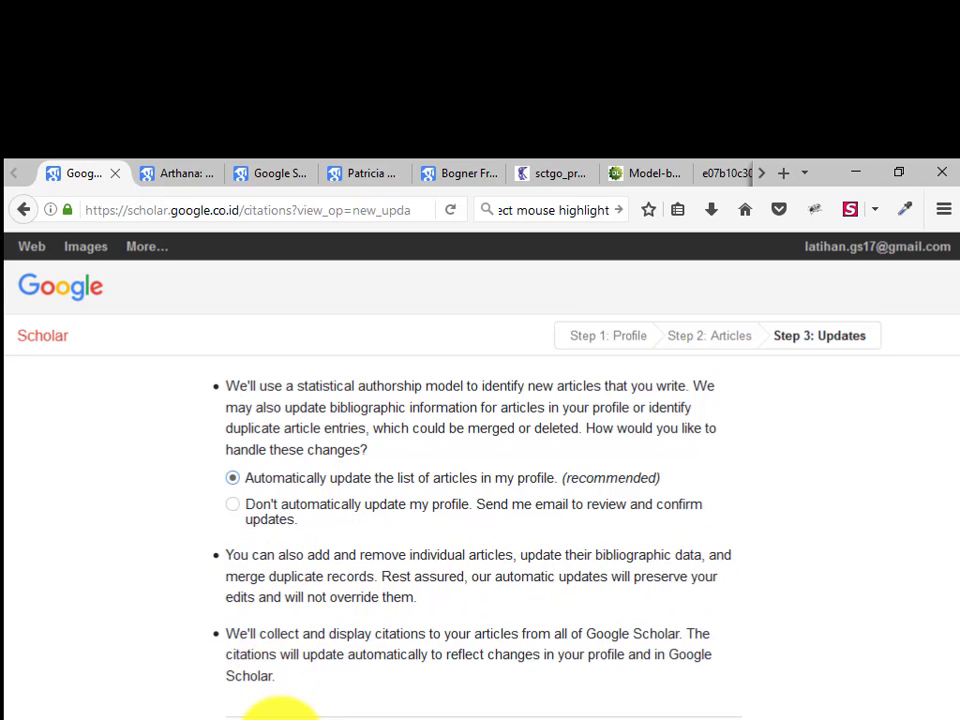
Open the new profile, make it public, and return to the K. 2005 result tab
left_click(276, 711)
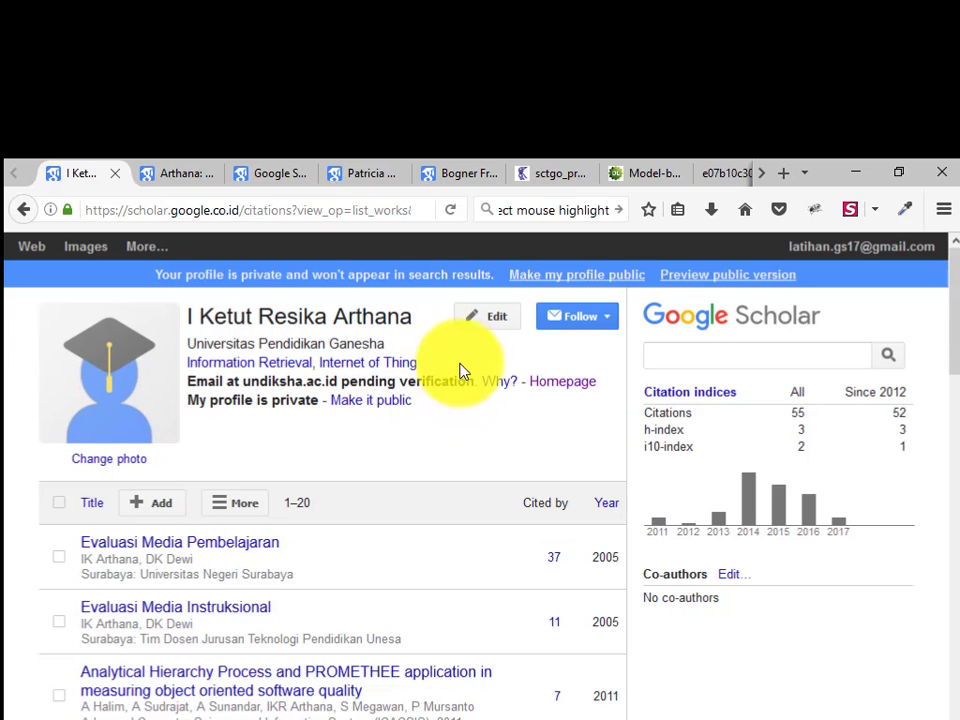
left_click(377, 405)
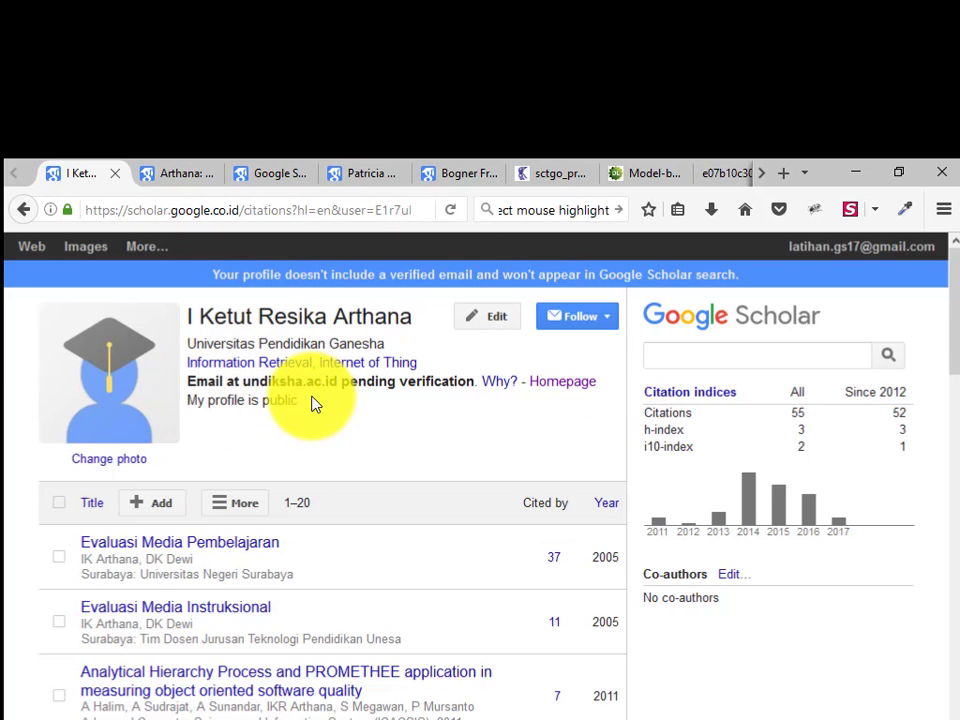
left_click(170, 170)
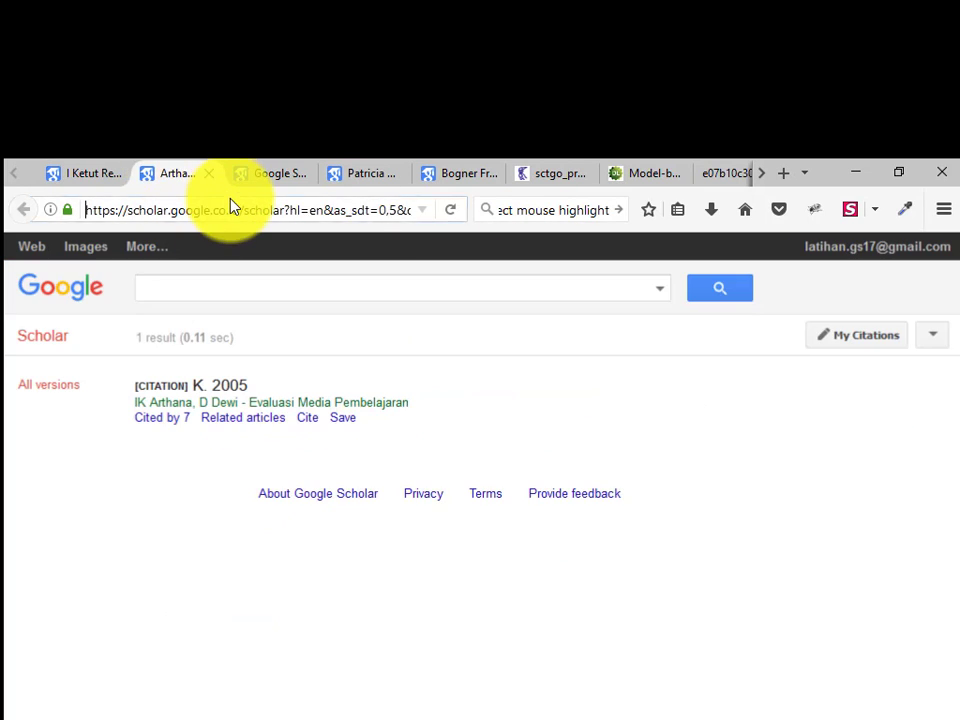
Sign in to Undiksha webmail with the saved login and confirm the Scholar verification e-mail
left_click(257, 206)
type("mail1.undiksha.ac.id/")
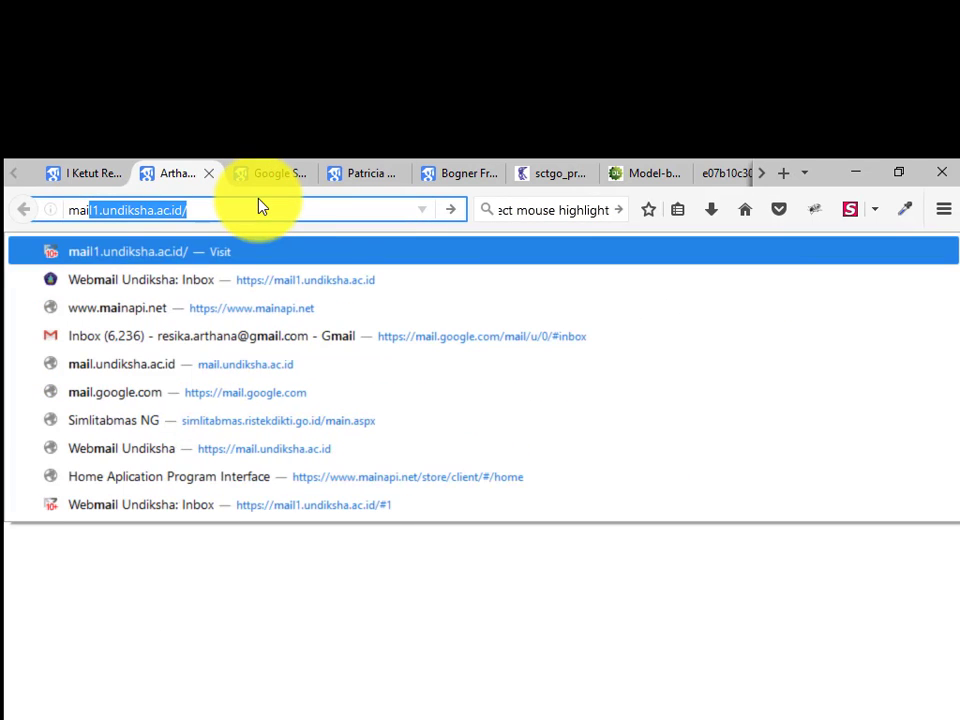
key("Return")
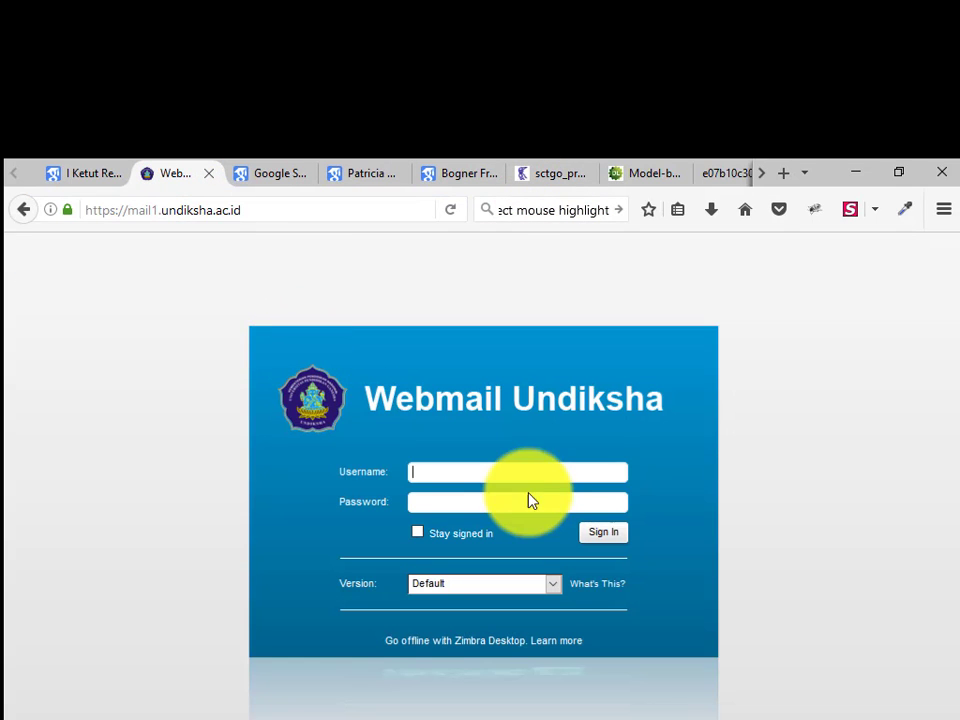
type("re")
left_click(486, 495)
left_click(612, 533)
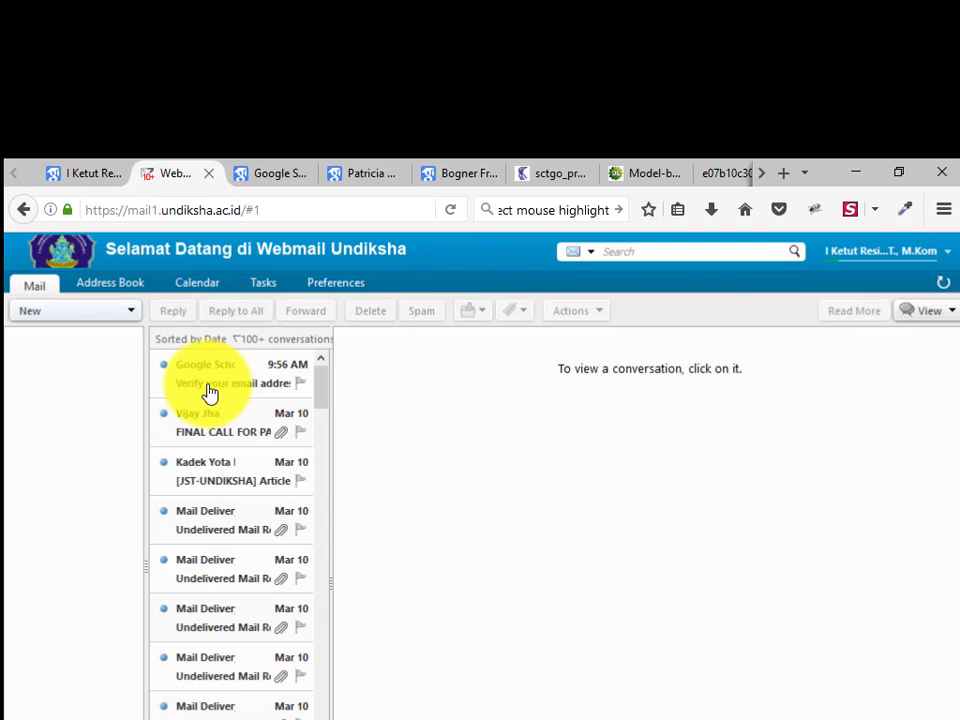
left_click(208, 378)
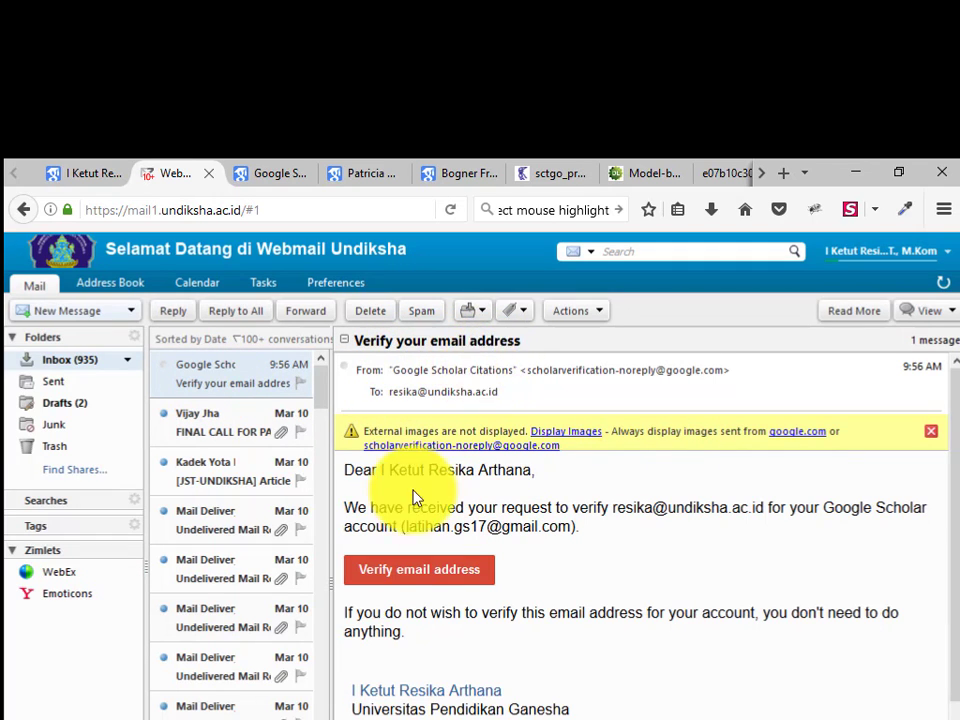
left_click(396, 587)
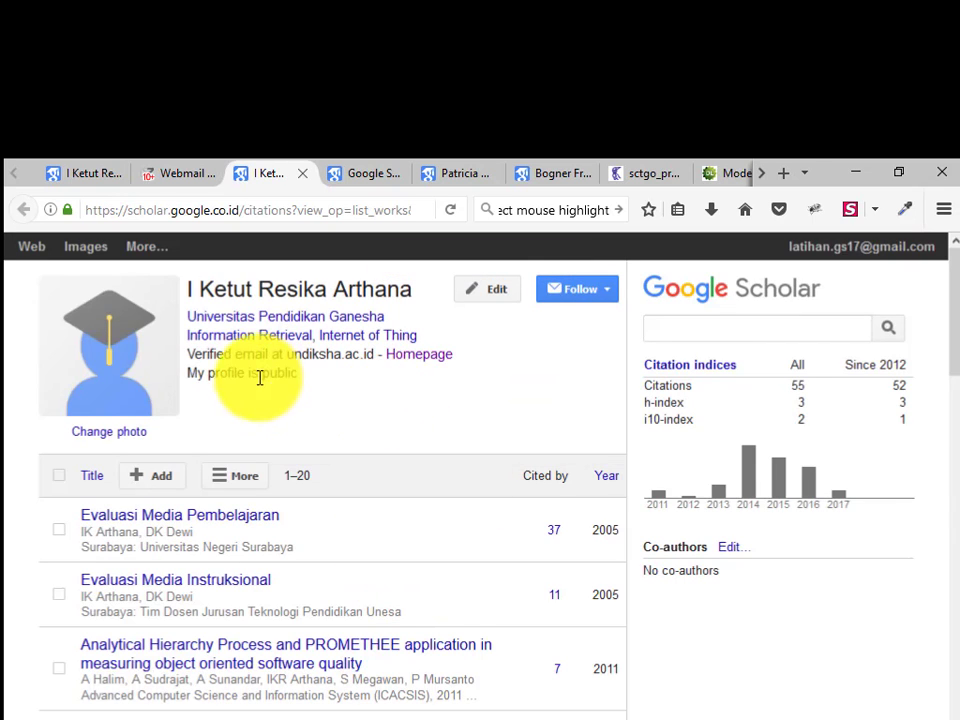
Swap the placeholder profile photo for the undiksha logo image from the Pictures folder
triple_click(238, 353)
double_click(280, 372)
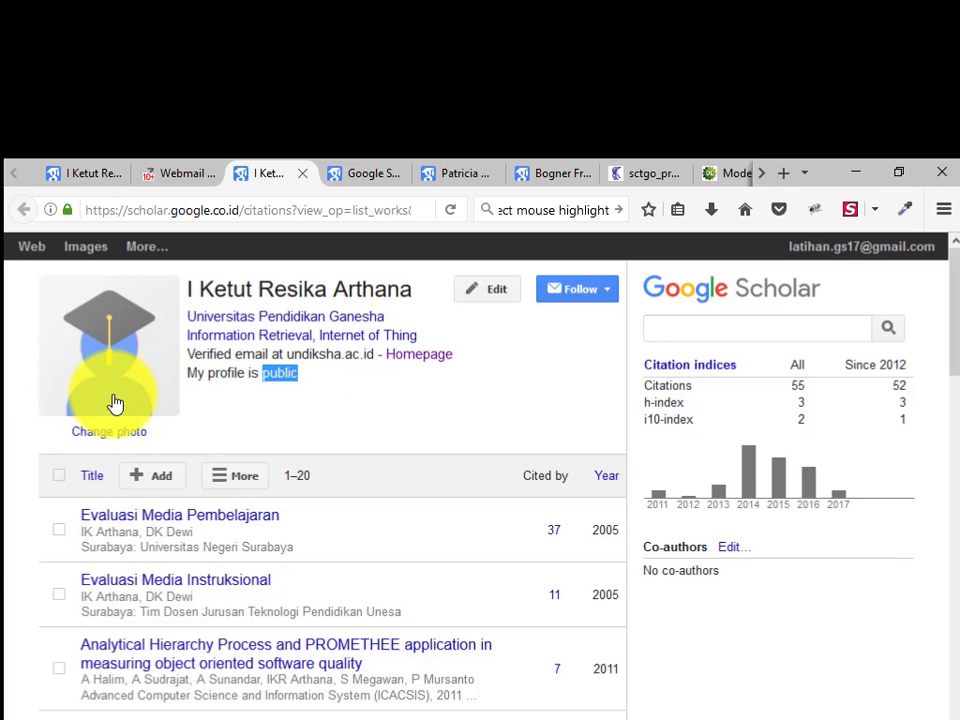
left_click(112, 436)
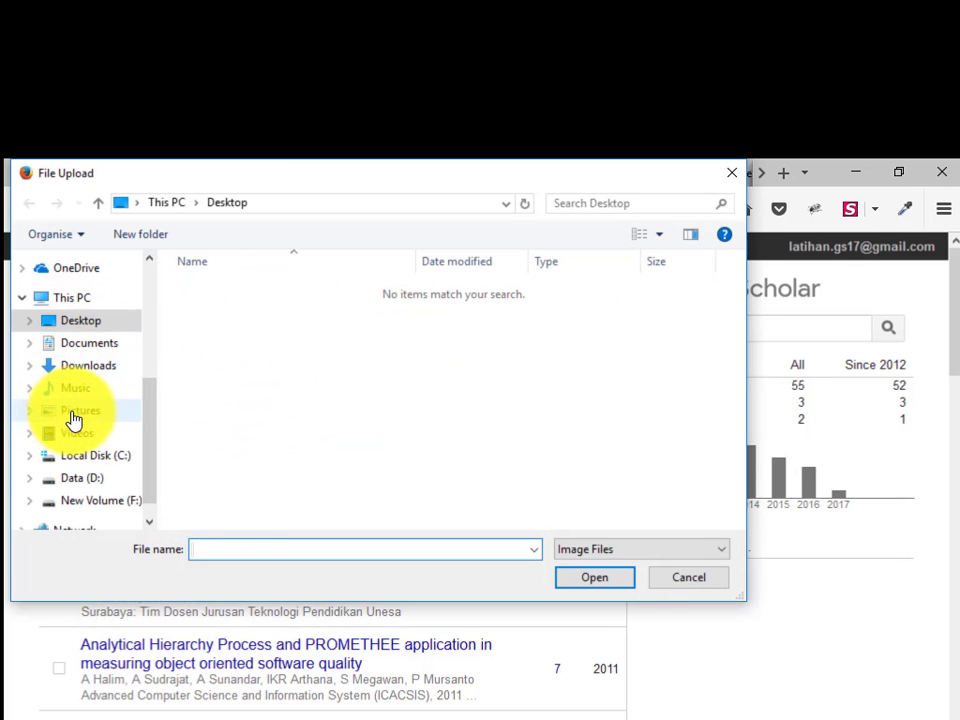
left_click(66, 411)
scroll(540, 420, "down", 2)
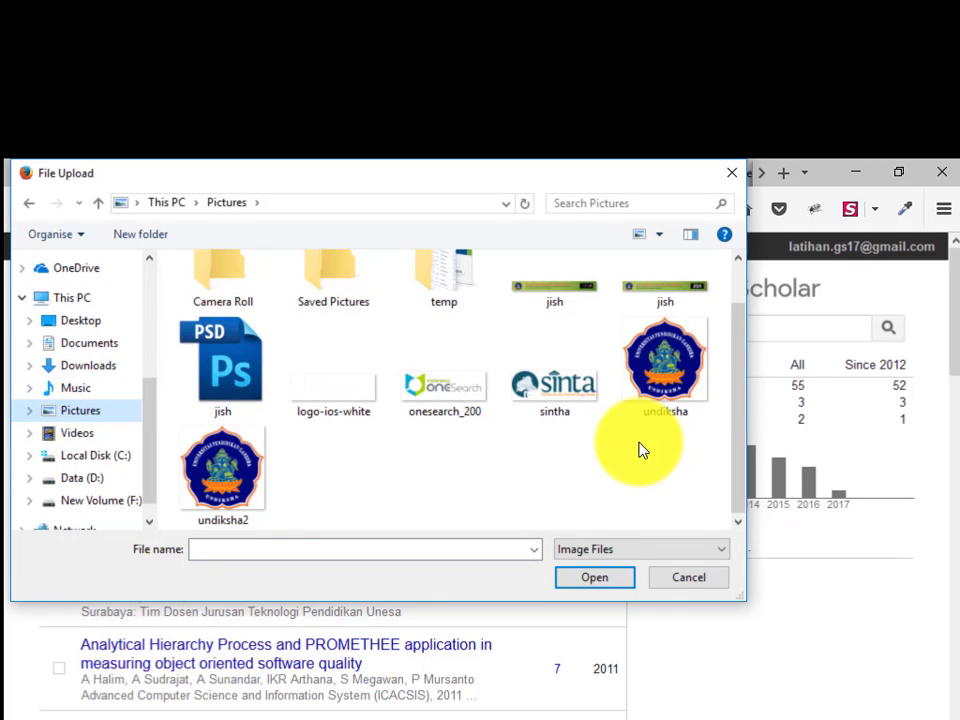
scroll(639, 448, "up", 2)
scroll(639, 448, "down", 1)
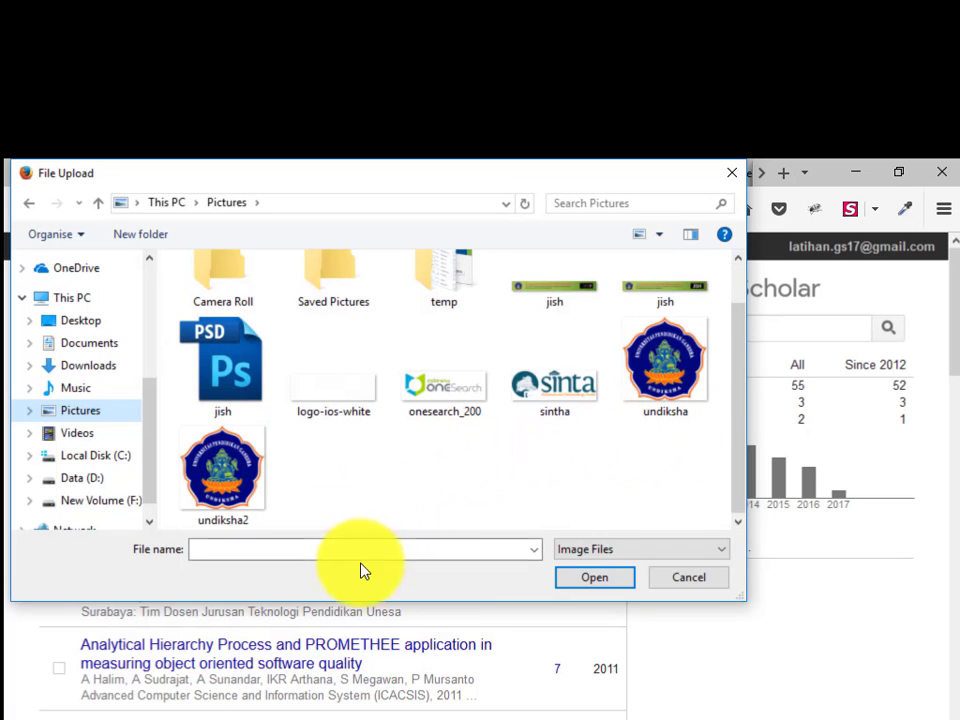
double_click(672, 366)
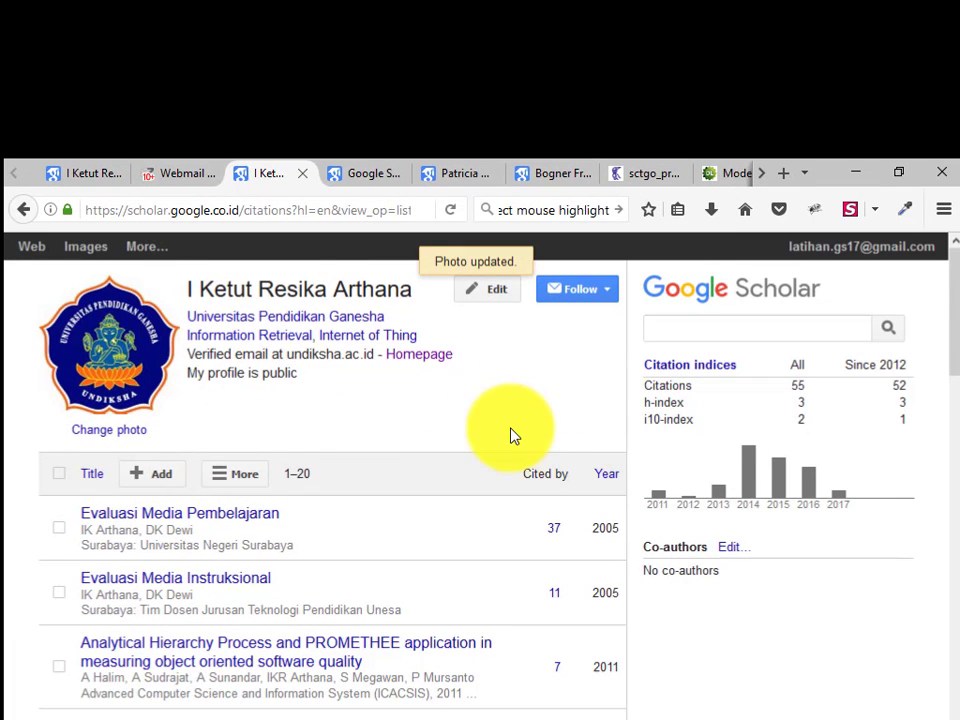
scroll(480, 440, "down", 2)
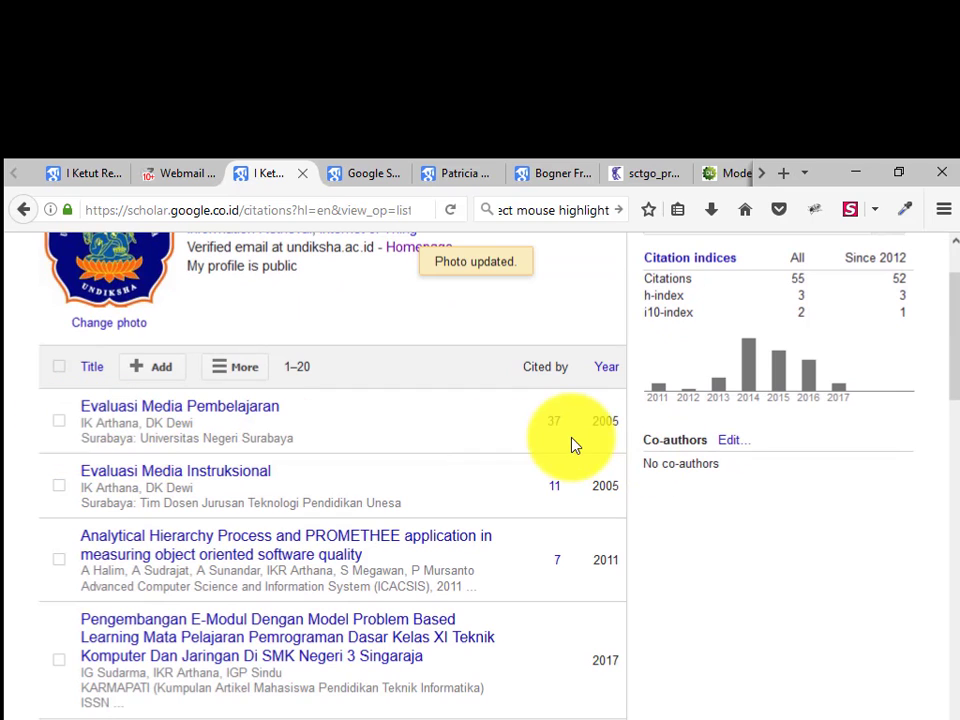
Tick 'Evaluasi Media Pembelajaran' and 'Evaluasi Media Instruksional' and delete both to the Trash
left_click(59, 421)
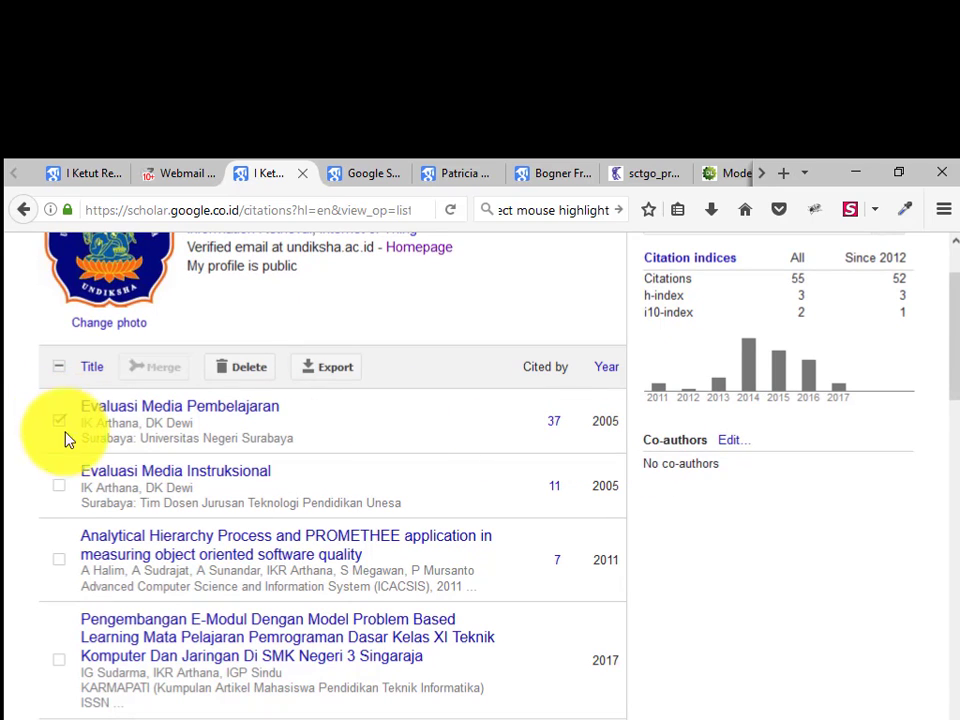
left_click(59, 486)
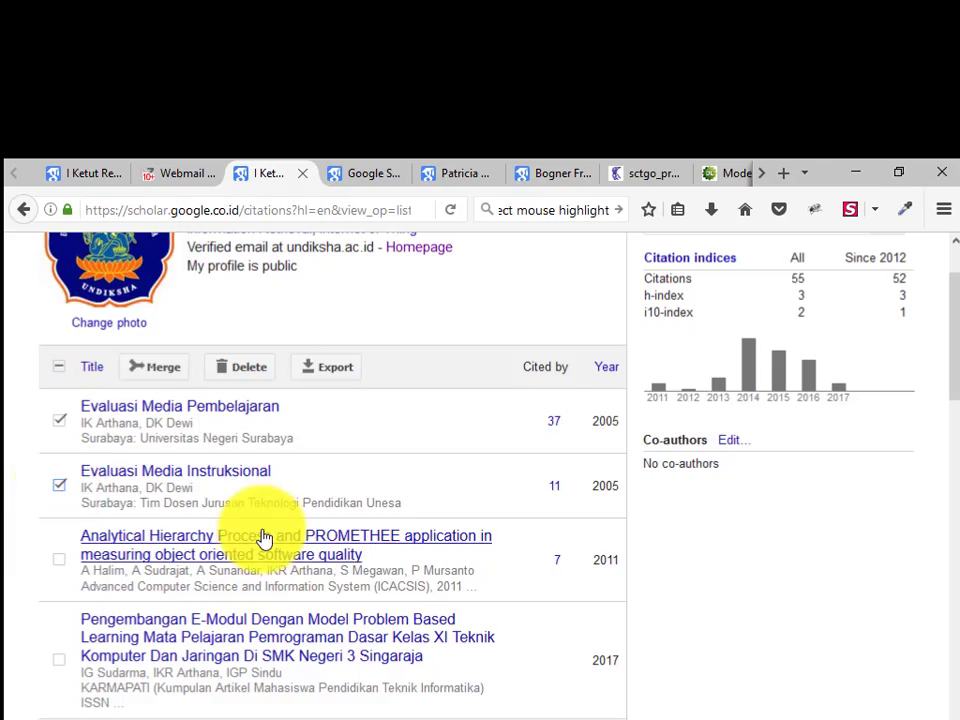
scroll(305, 515, "down", 6)
scroll(305, 515, "up", 10)
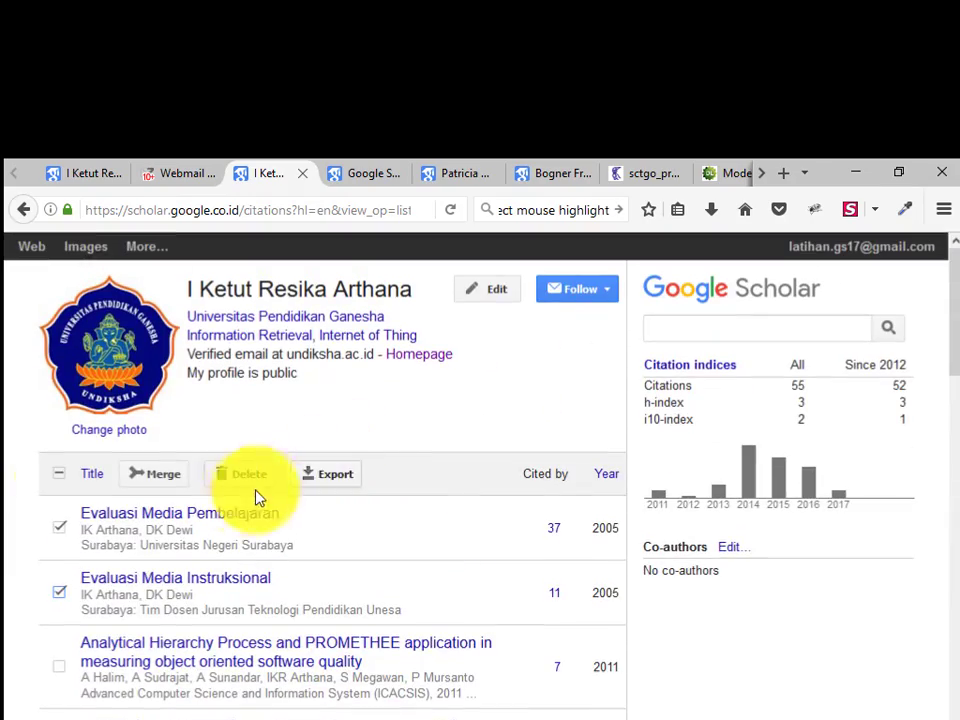
left_click(250, 485)
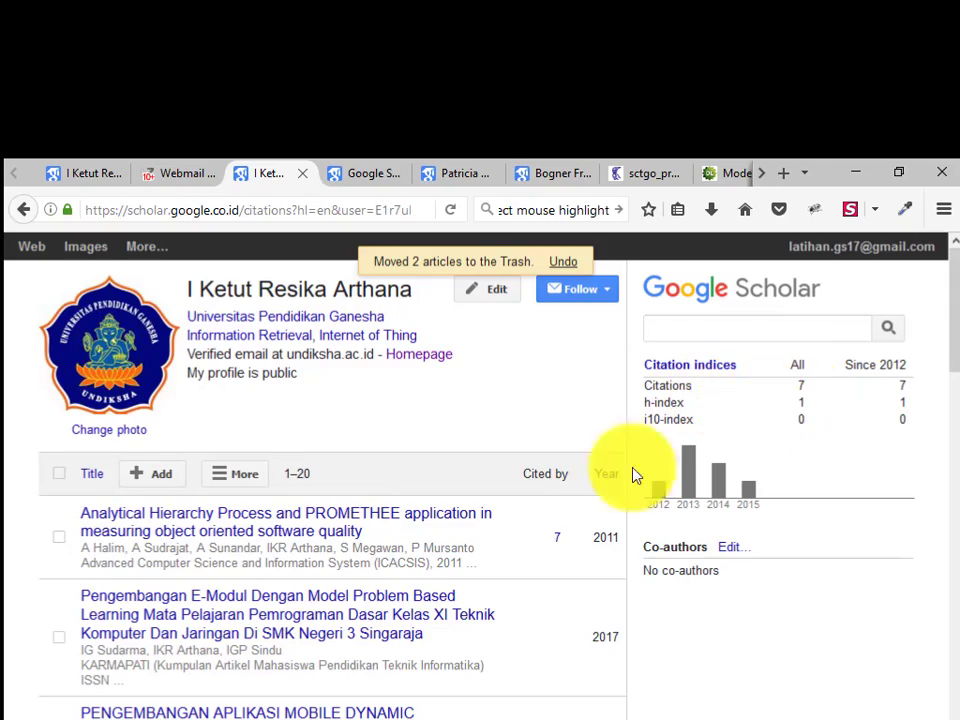
scroll(491, 591, "down", 10)
scroll(502, 558, "up", 10)
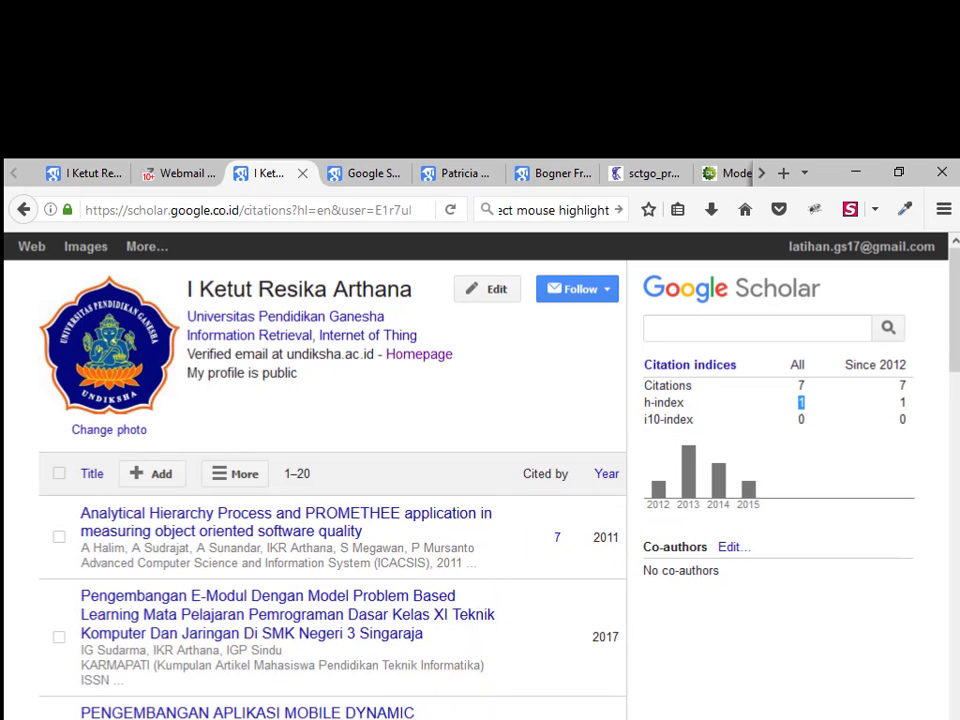
scroll(454, 396, "down", 2)
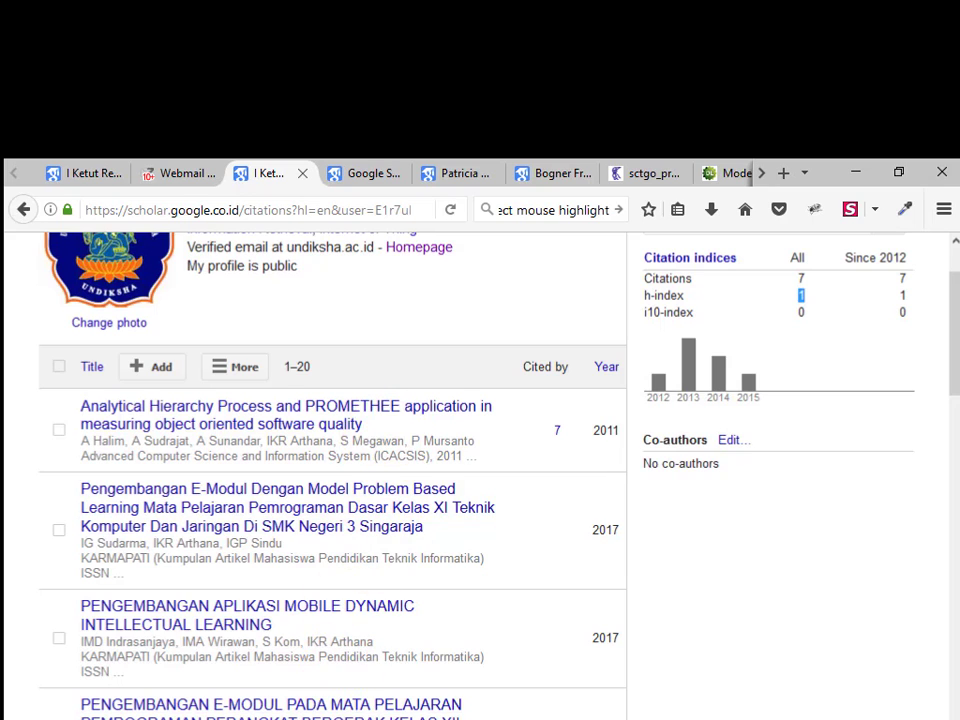
scroll(386, 690, "down", 3)
scroll(386, 681, "up", 5)
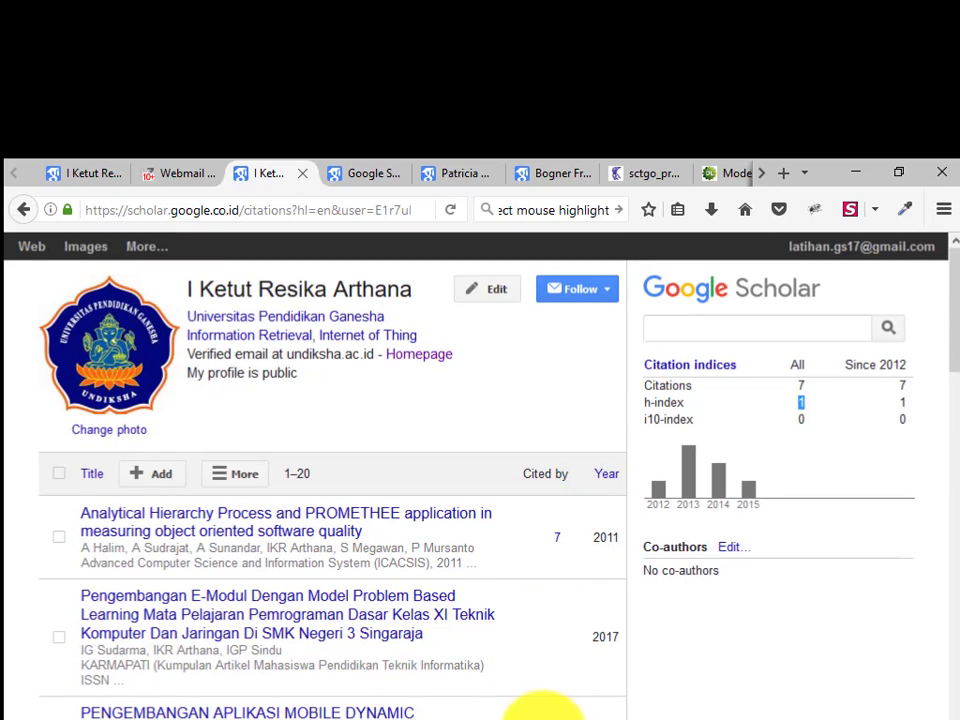
scroll(540, 712, "down", 2)
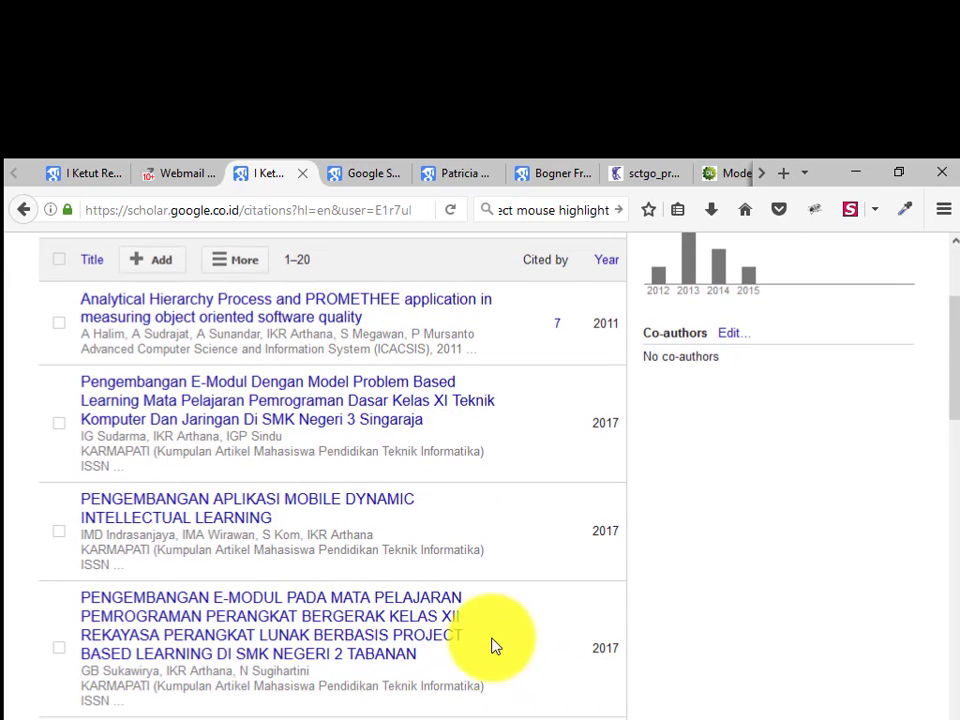
scroll(493, 643, "up", 2)
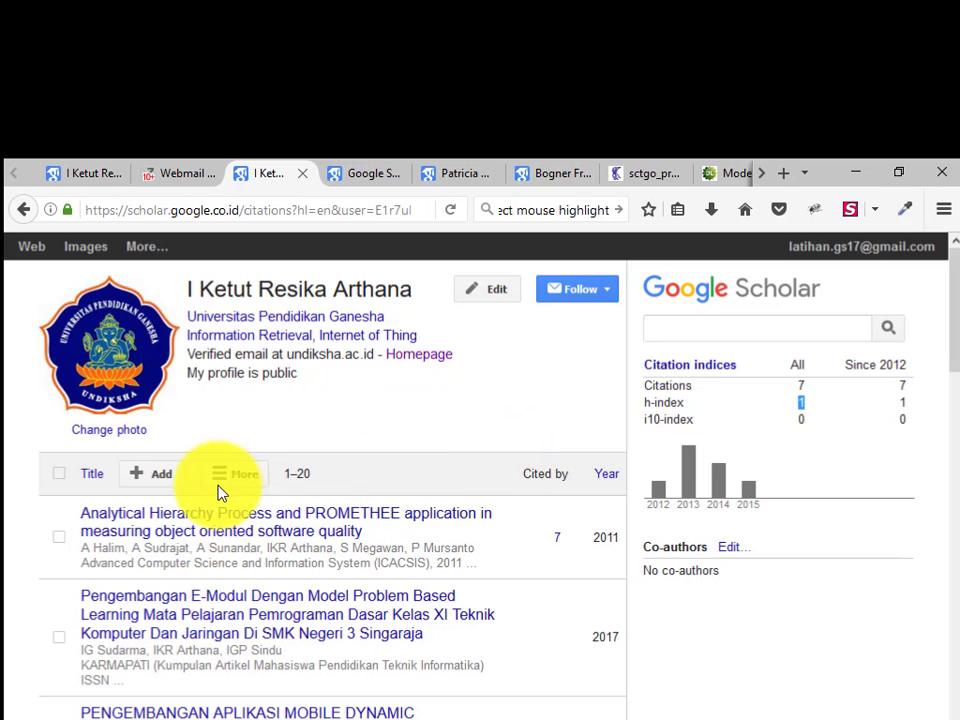
left_click(147, 479)
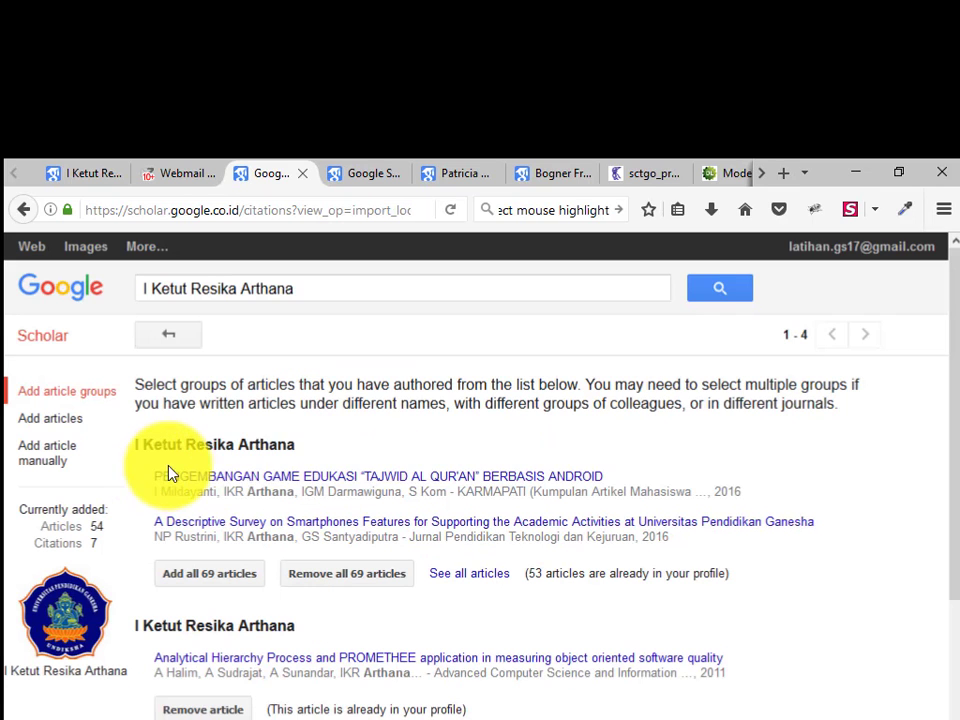
scroll(485, 514, "down", 2)
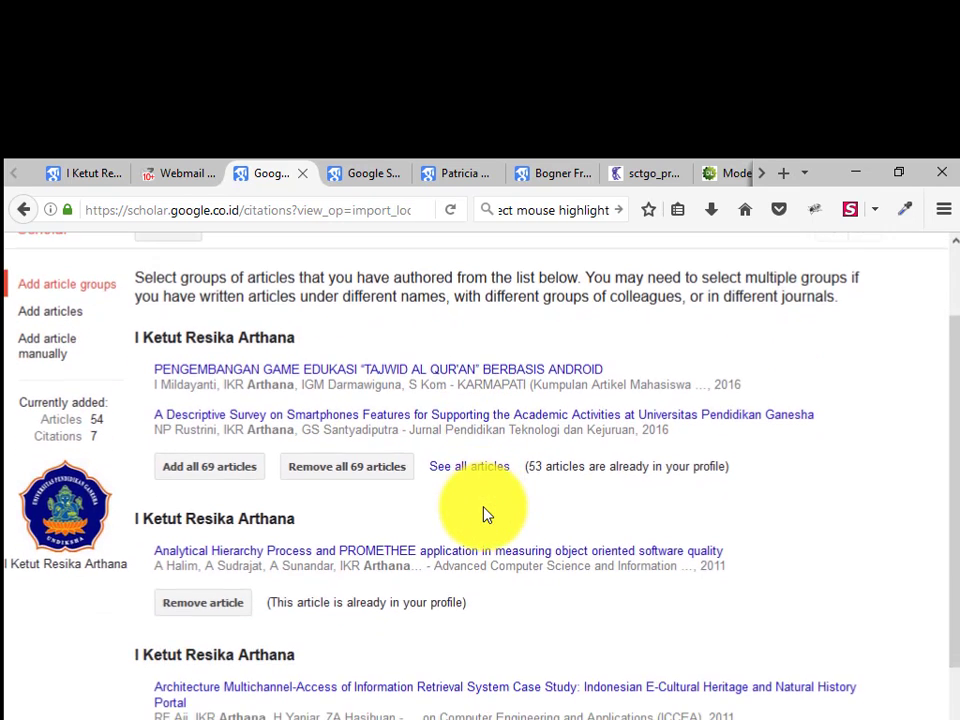
scroll(484, 525, "down", 5)
scroll(484, 519, "up", 7)
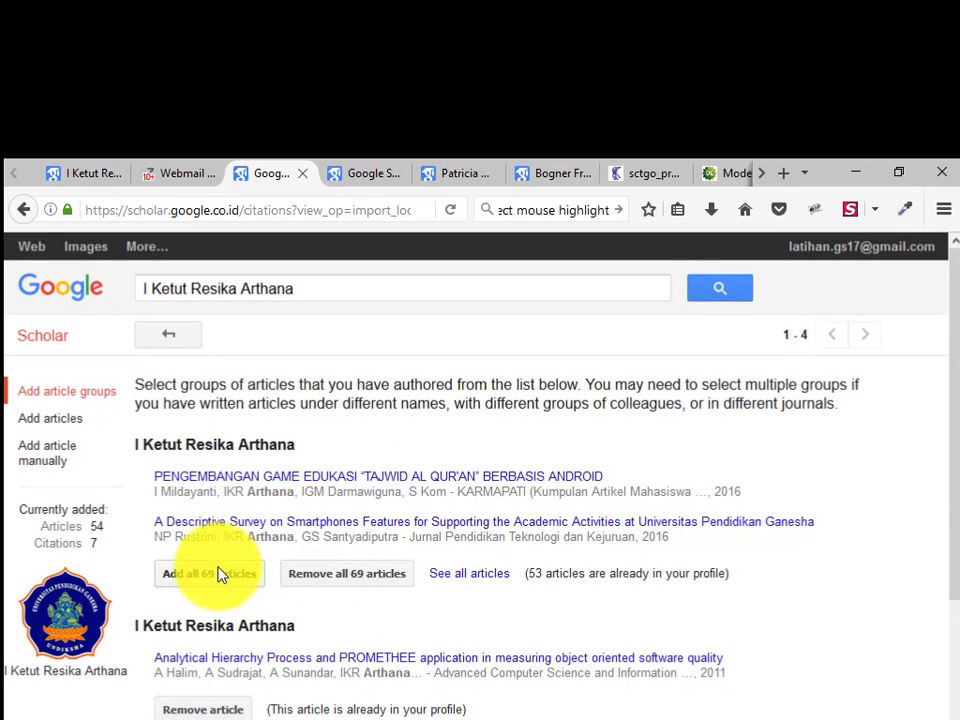
left_click(474, 578)
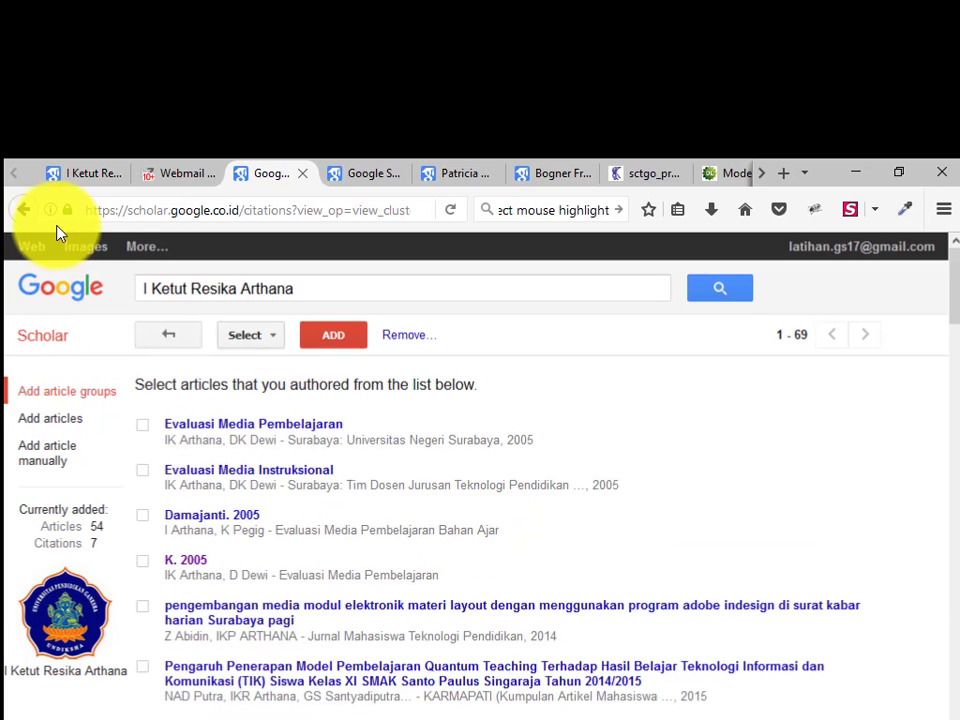
left_click(24, 209)
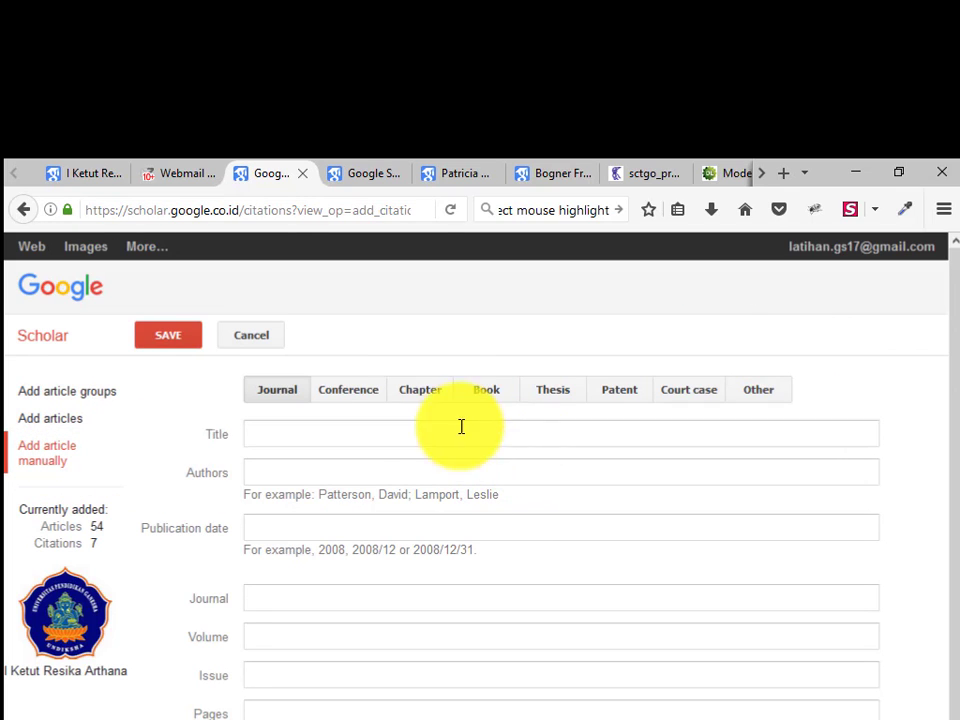
scroll(358, 634, "down", 1)
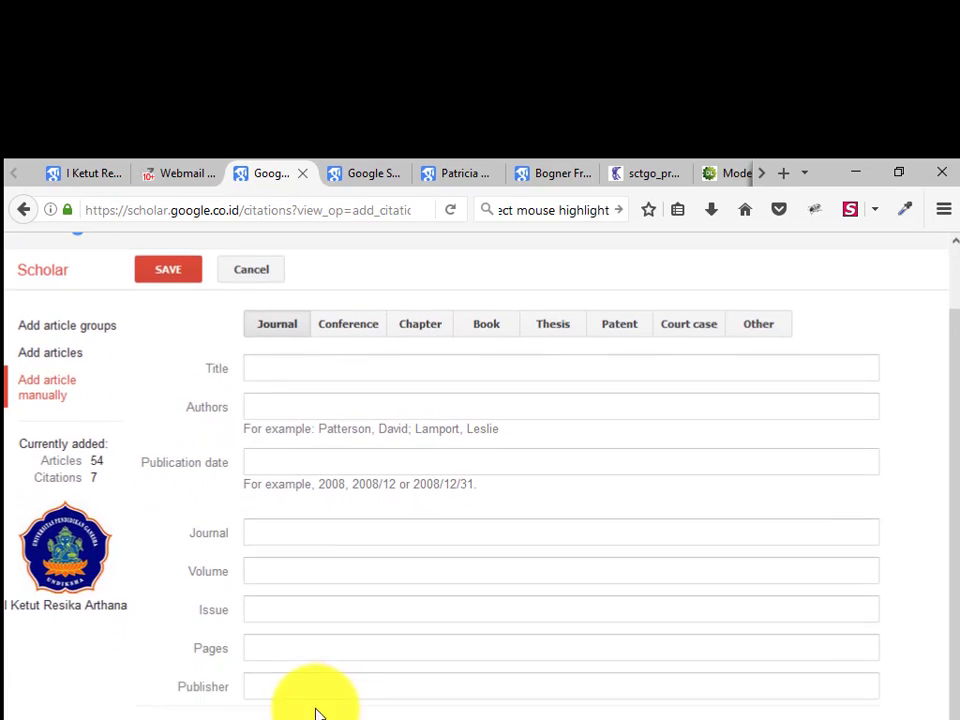
scroll(576, 519, "up", 1)
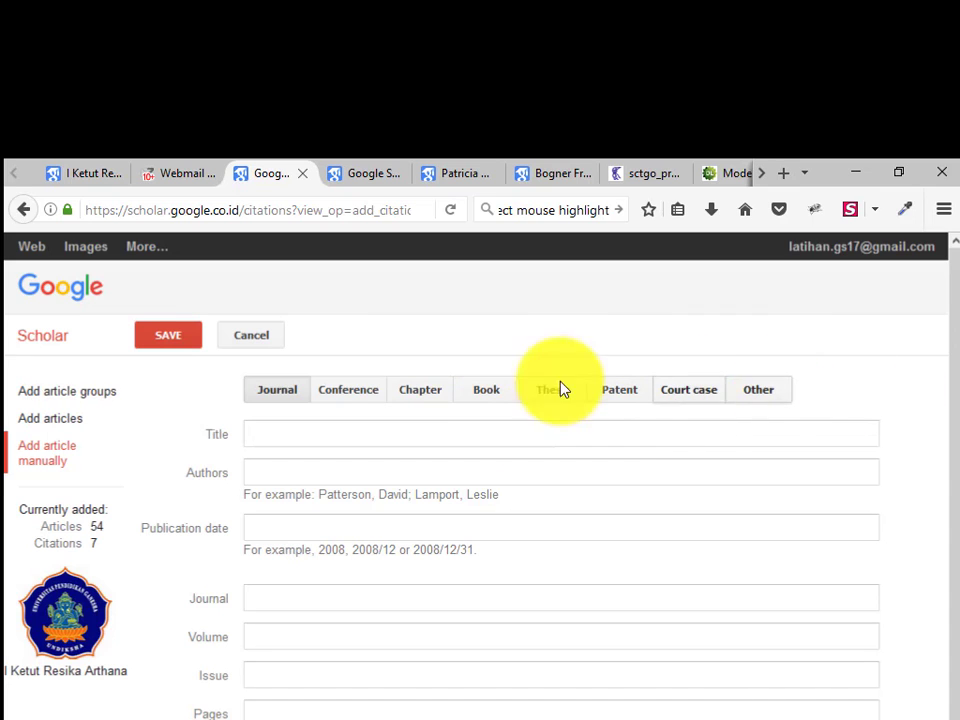
left_click(422, 398)
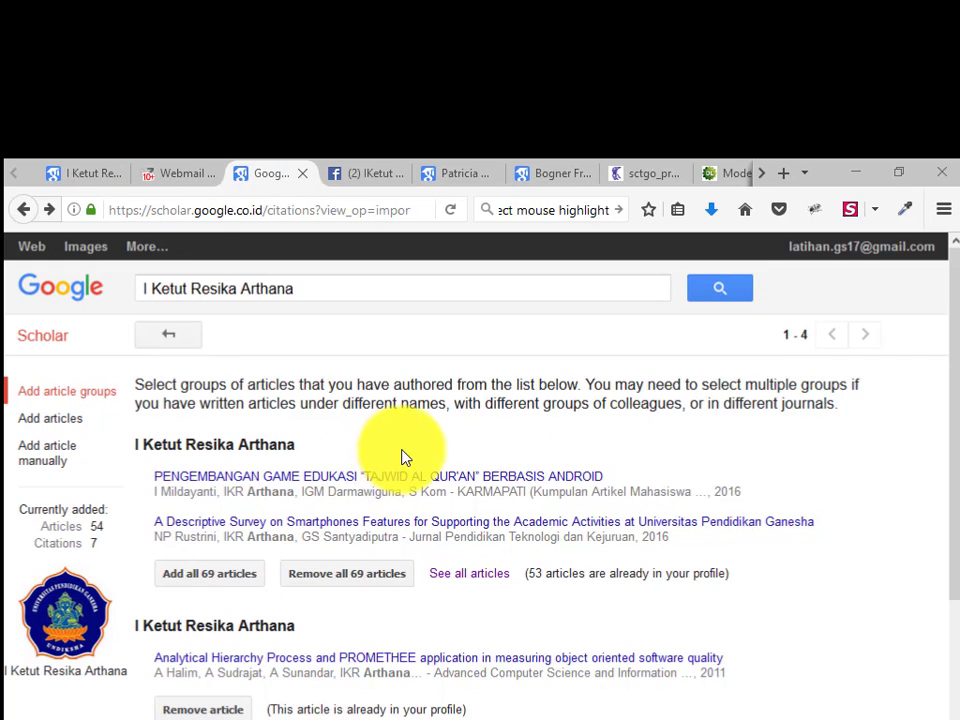
left_click(46, 340)
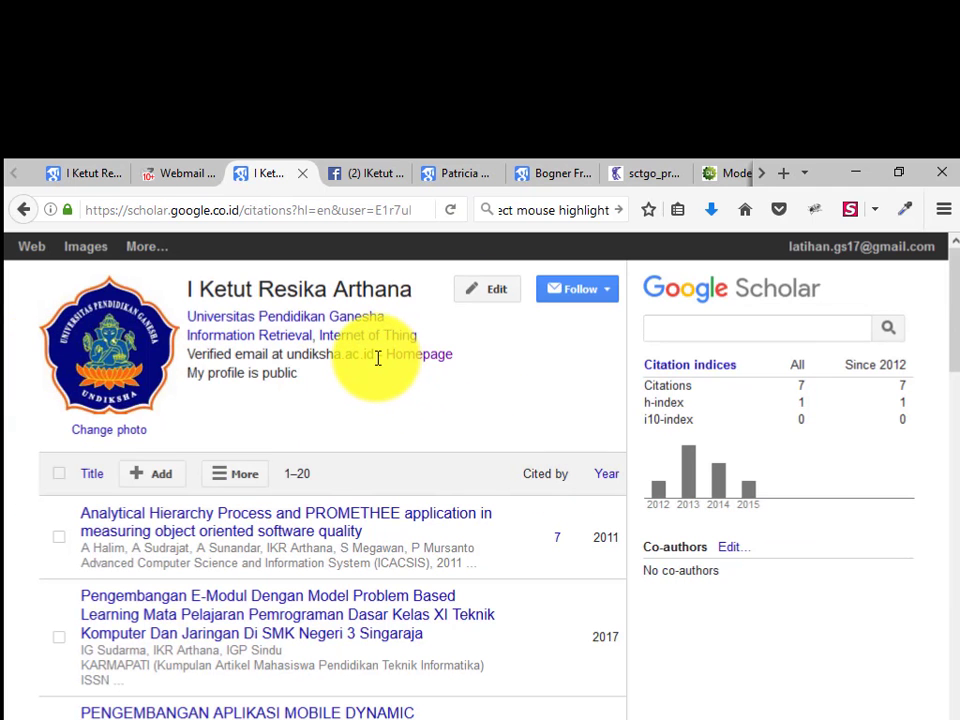
Upload the resika image as the new profile photo in place of the university logo
left_click(97, 431)
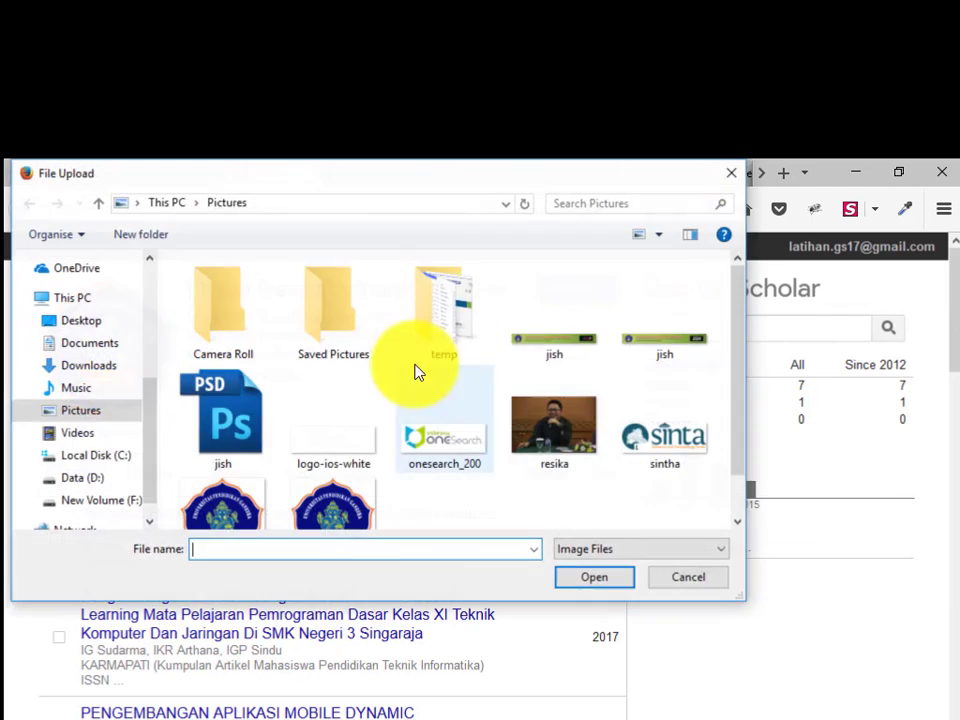
left_click(584, 420)
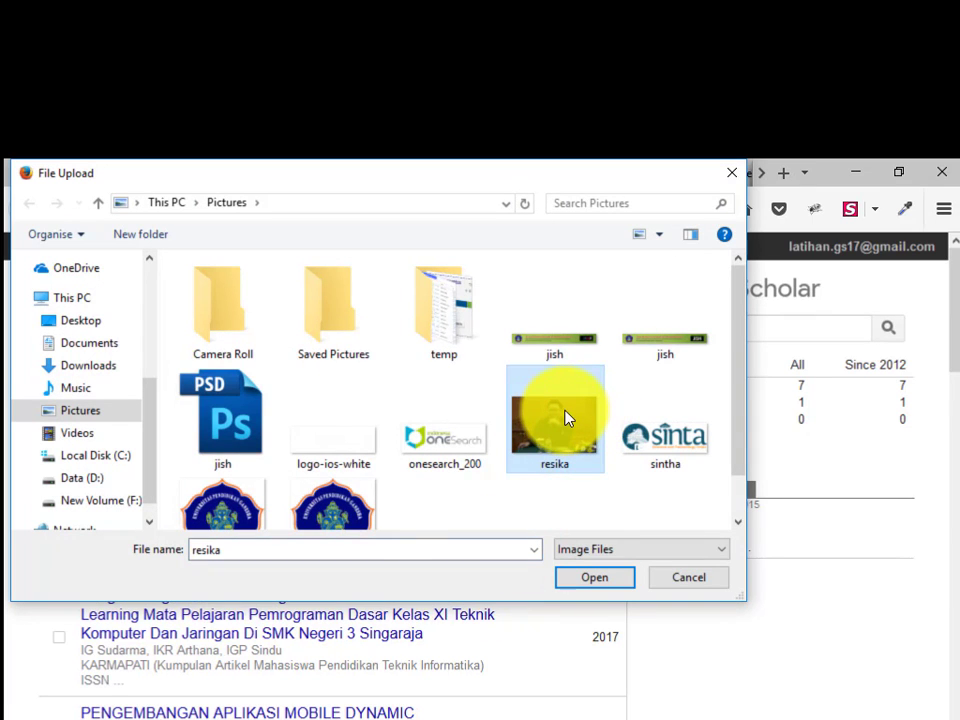
double_click(565, 418)
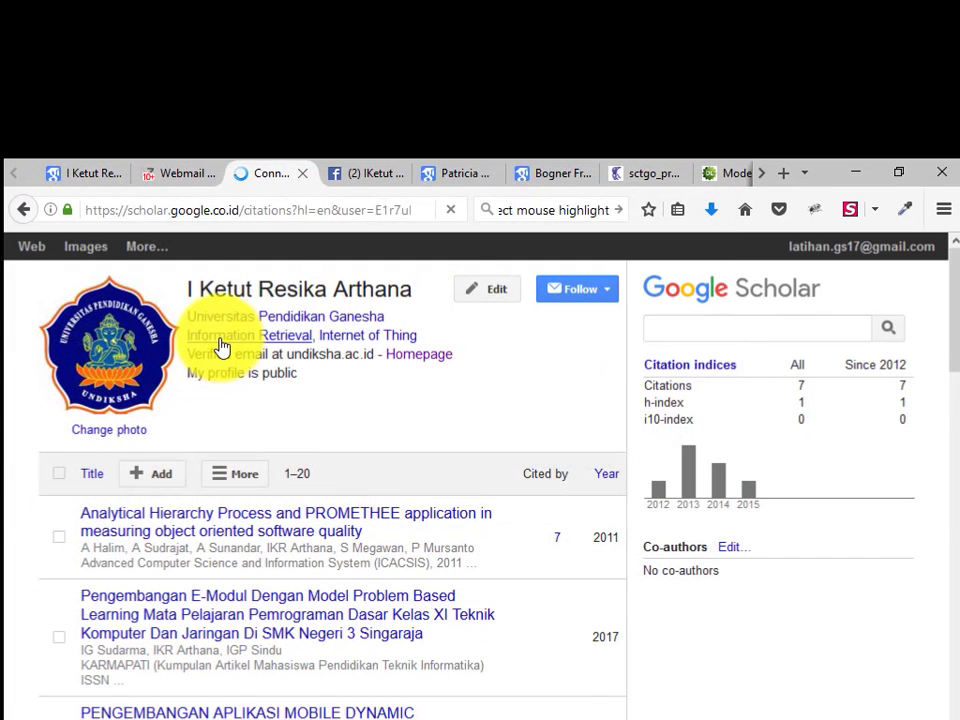
scroll(361, 526, "down", 1)
scroll(300, 550, "down", 3)
scroll(285, 540, "up", 4)
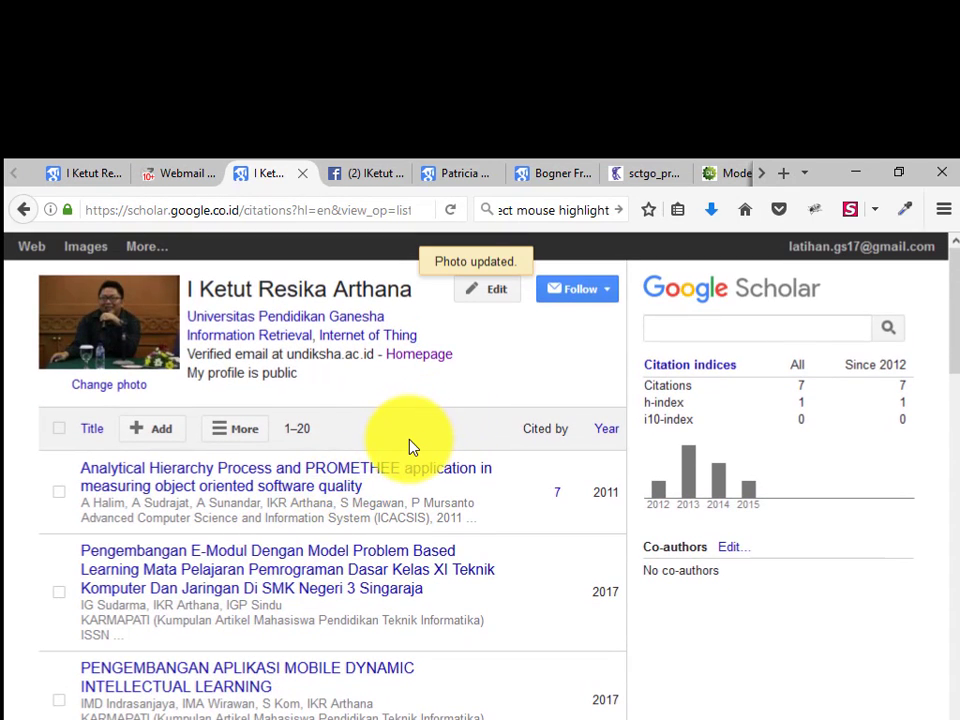
Try selecting parts of the profile's web address in the address bar
left_click(334, 212)
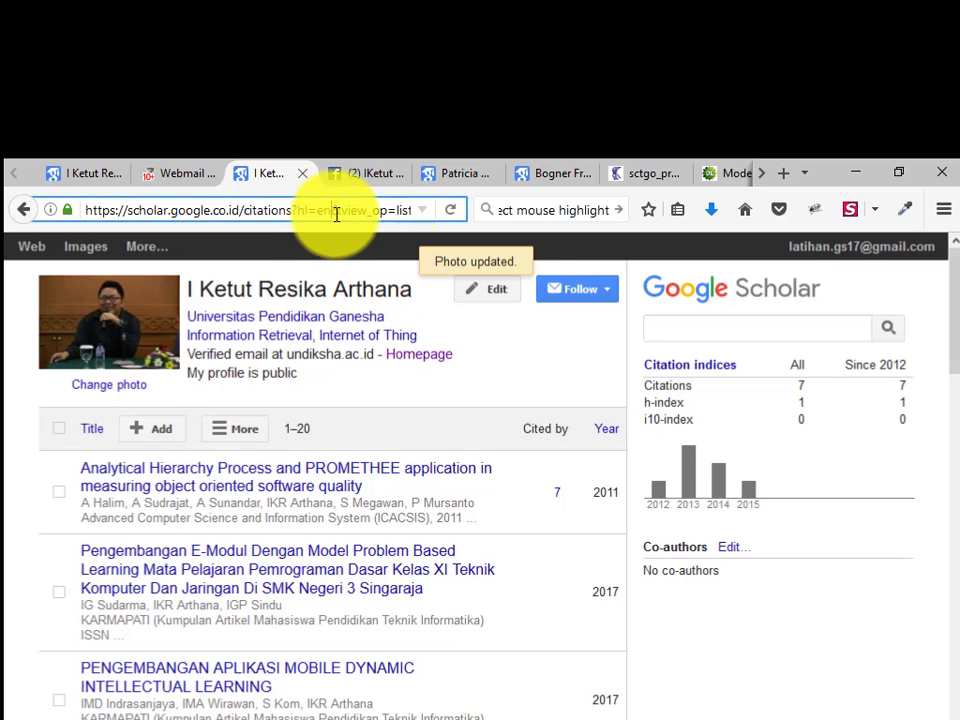
left_click_drag(334, 212, 540, 216)
double_click(337, 211)
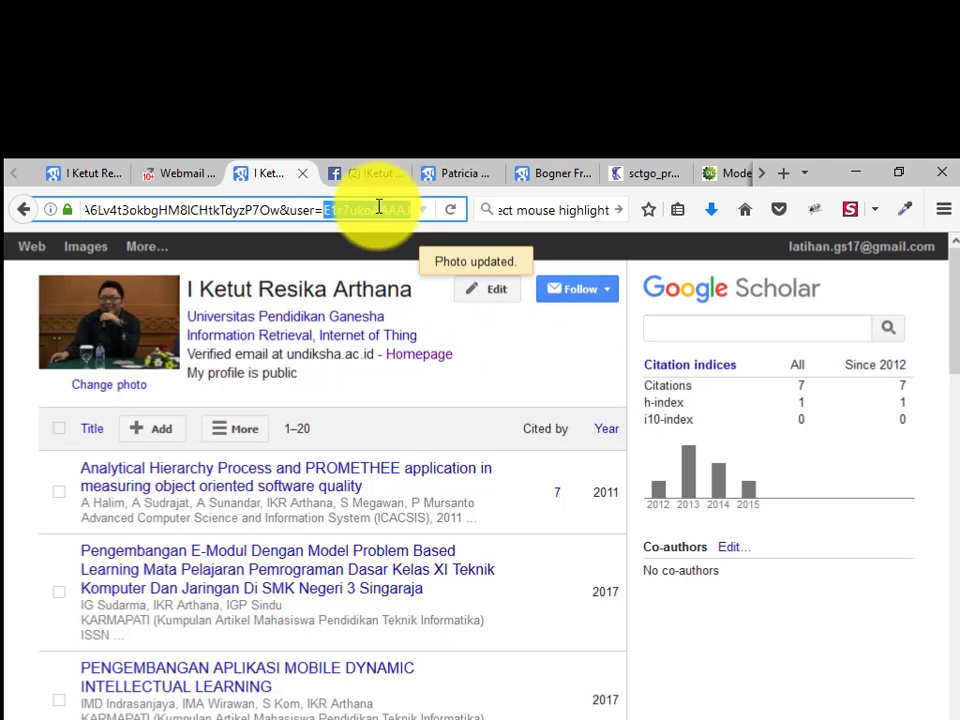
left_click(326, 212)
left_click_drag(316, 211, 60, 210)
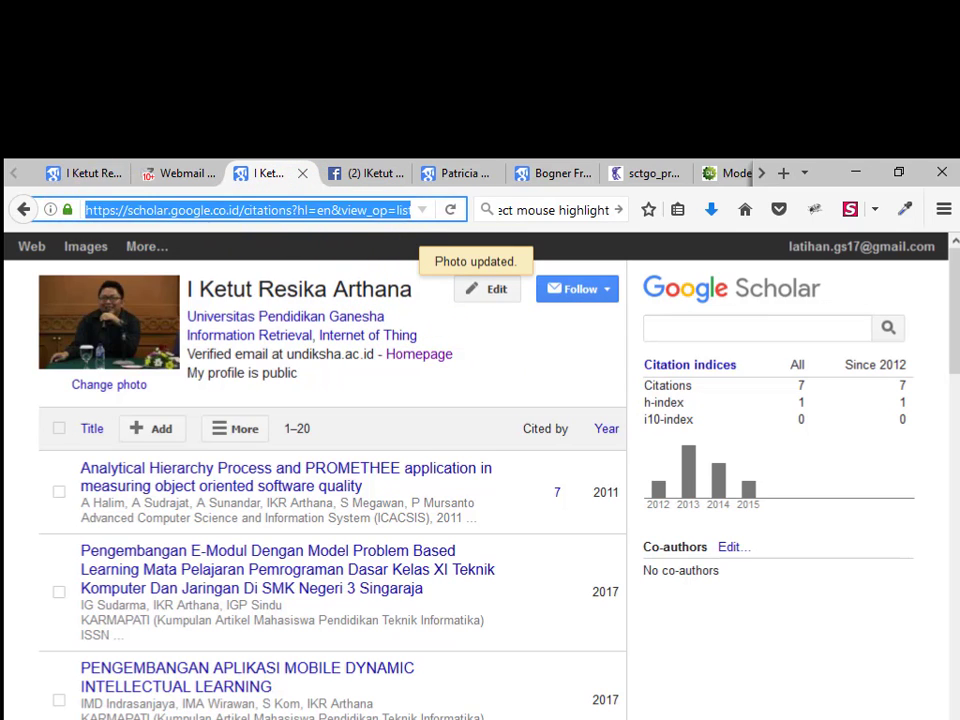
left_click(100, 211)
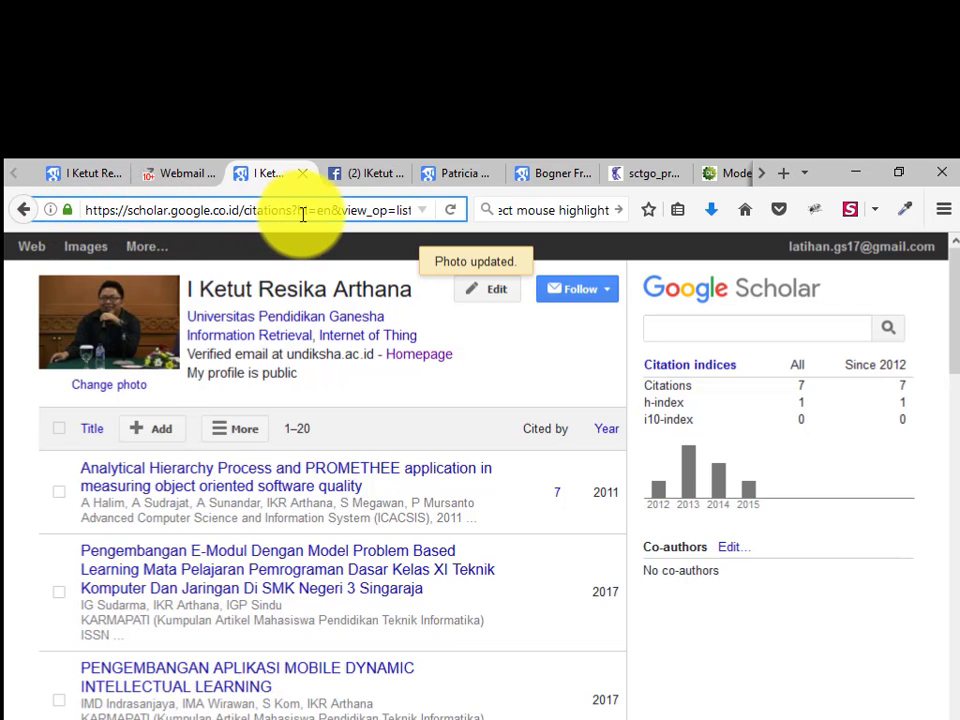
left_click_drag(384, 214, 20, 210)
left_click(388, 210)
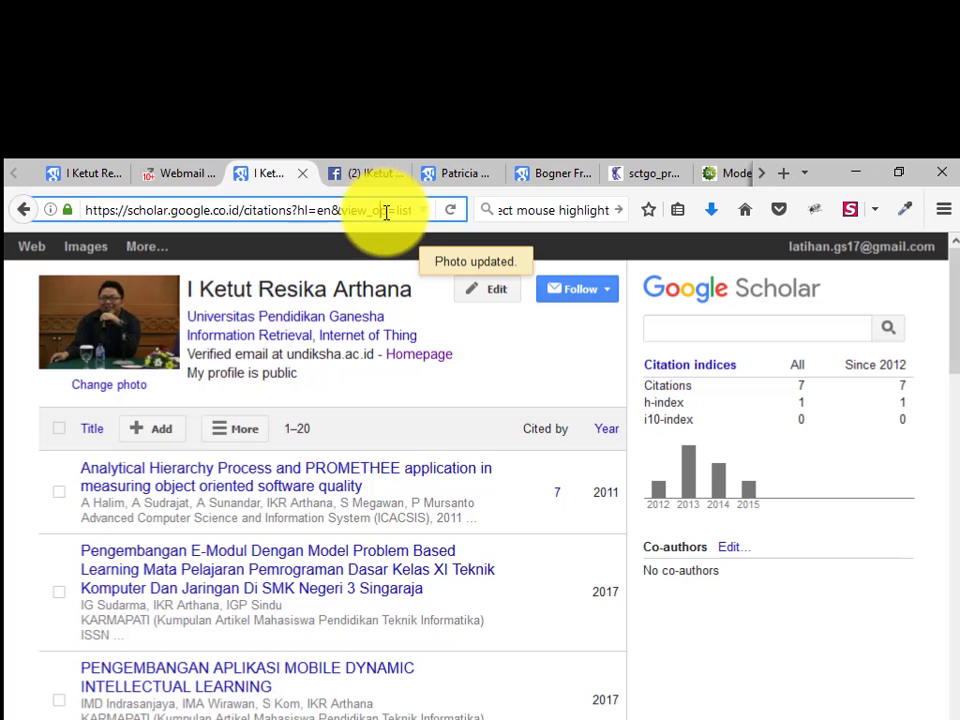
Select the user= ID value at the end of the address and copy it
key("End")
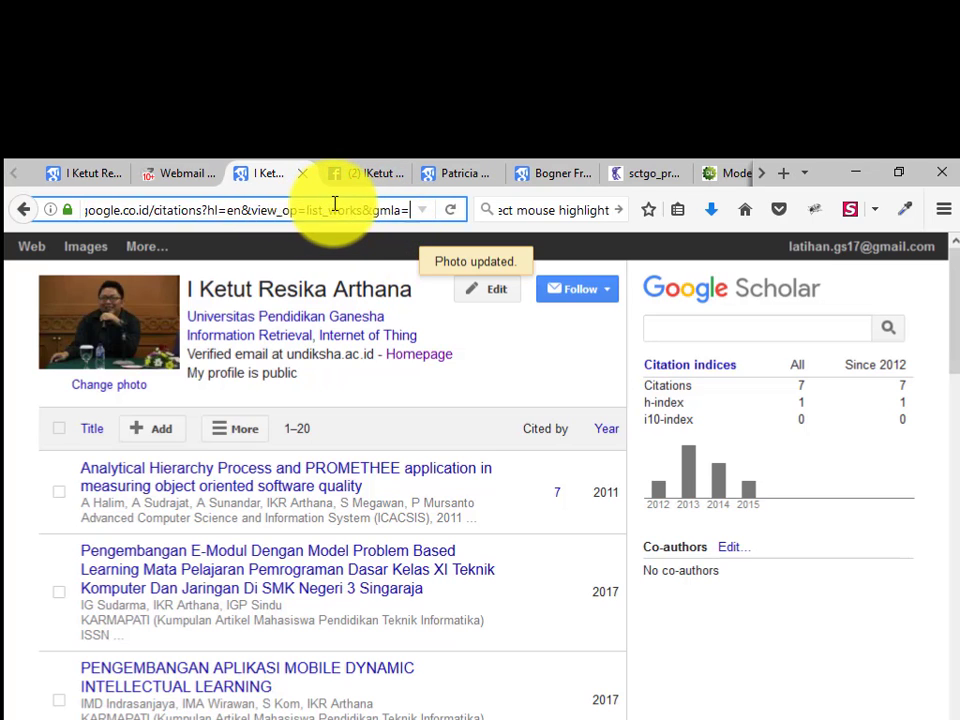
left_click_drag(335, 204, 422, 208)
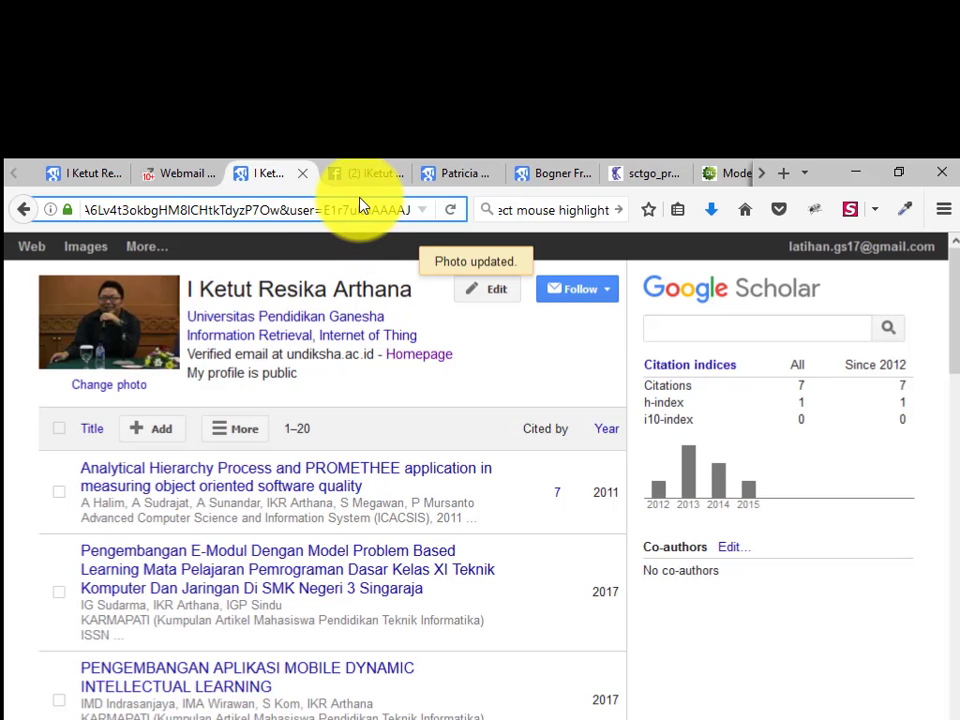
double_click(354, 210)
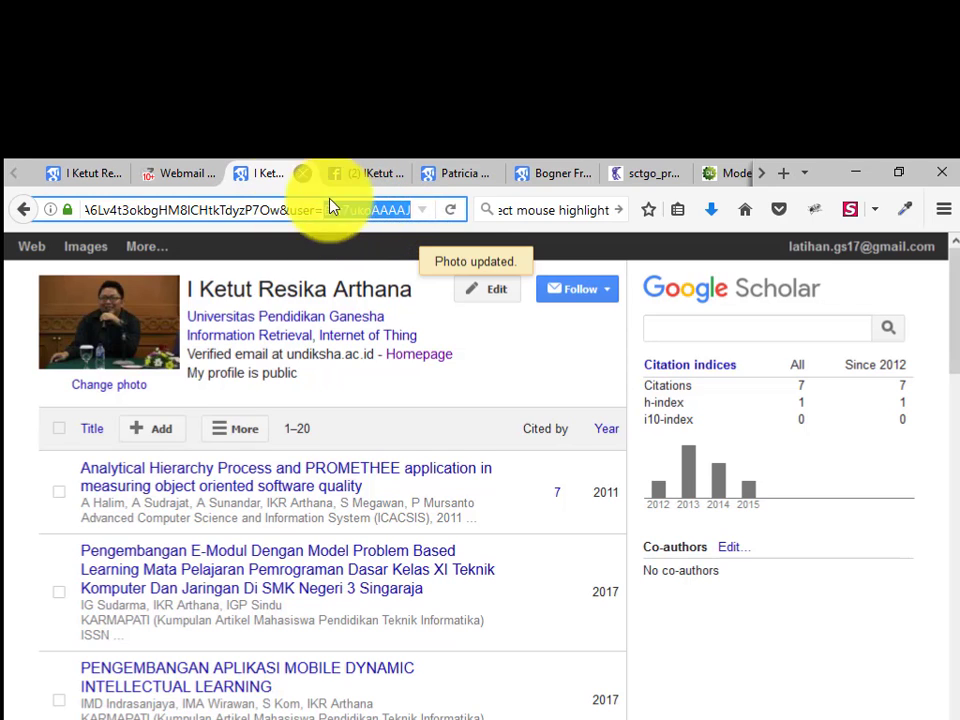
key("alt+Tab")
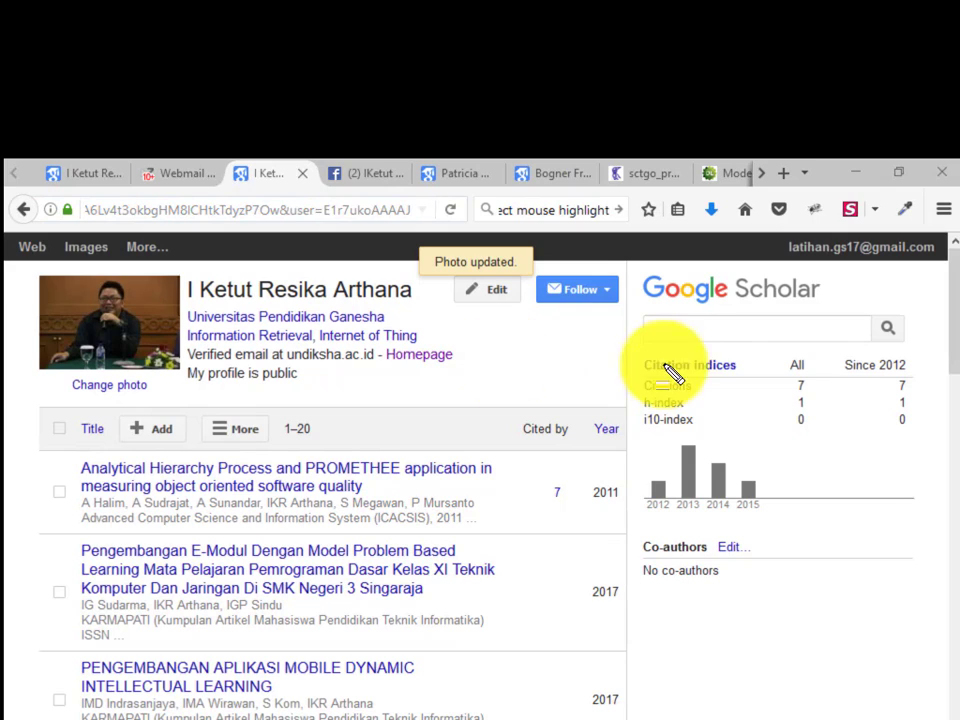
left_click_drag(319, 199, 431, 246)
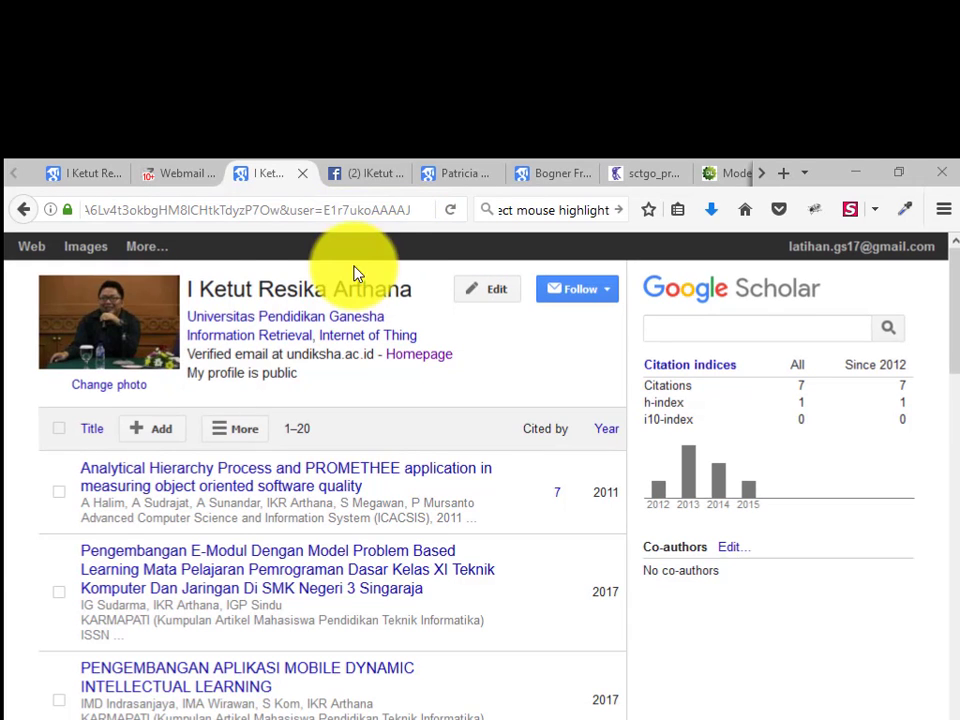
double_click(369, 208)
key("ctrl+c")
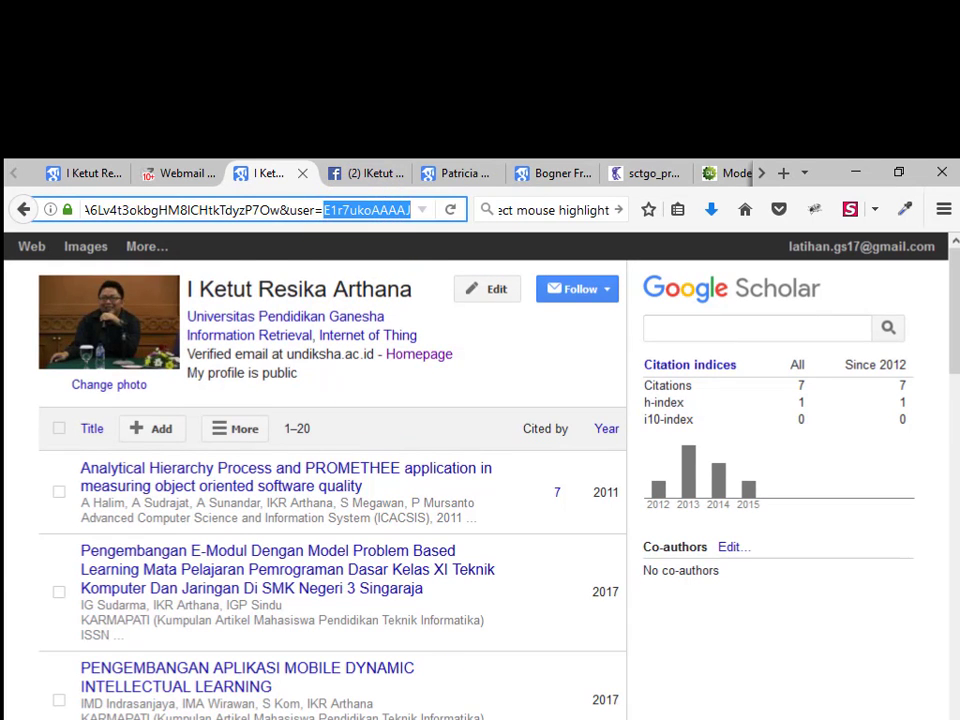
left_click(465, 718)
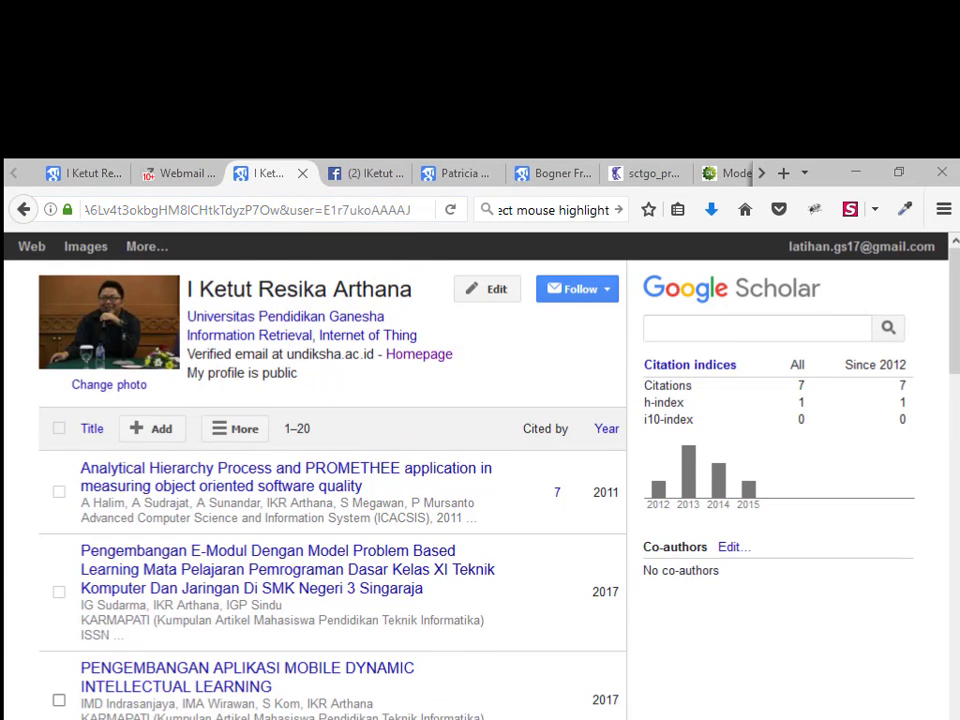
Launch Notepad via Win+R and paste the profile user ID into the untitled file, then go back to the browser
key("super+r")
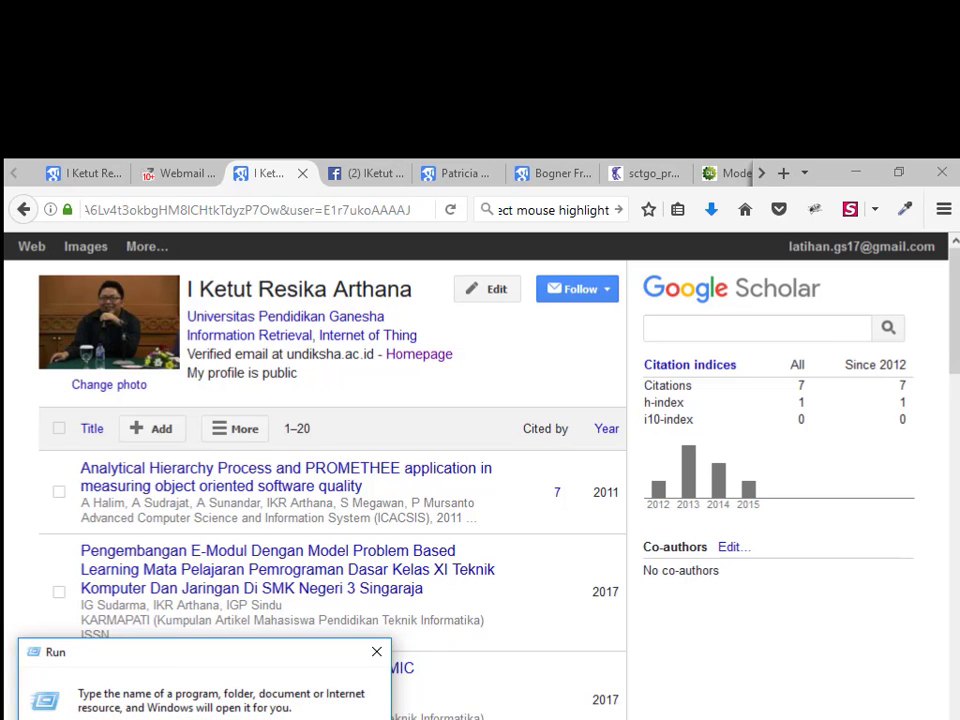
key("Return")
key("ctrl+v")
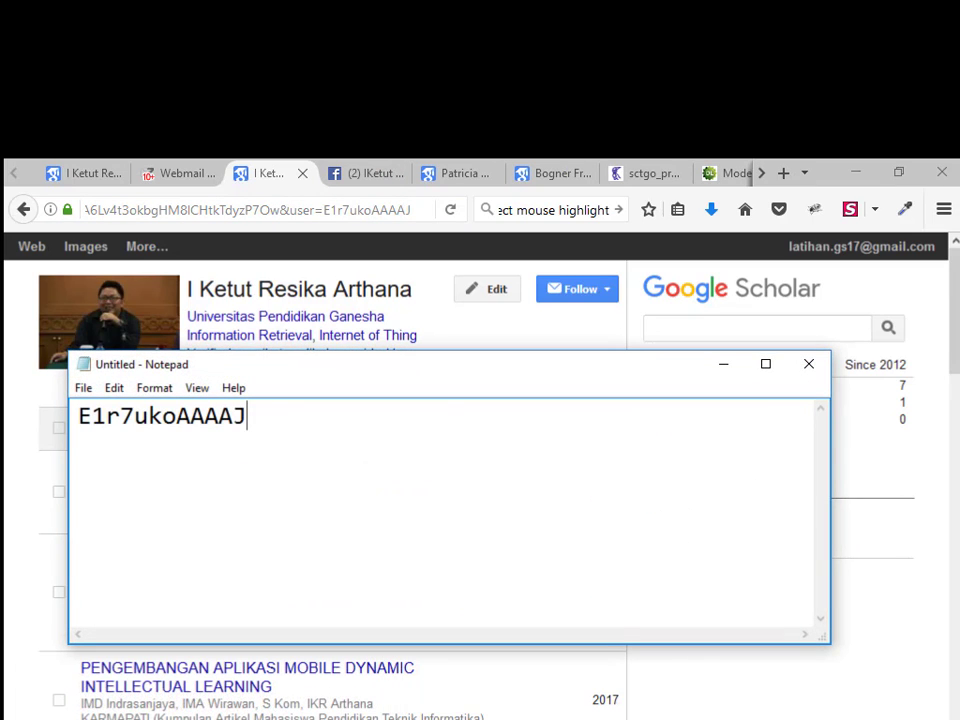
double_click(195, 439)
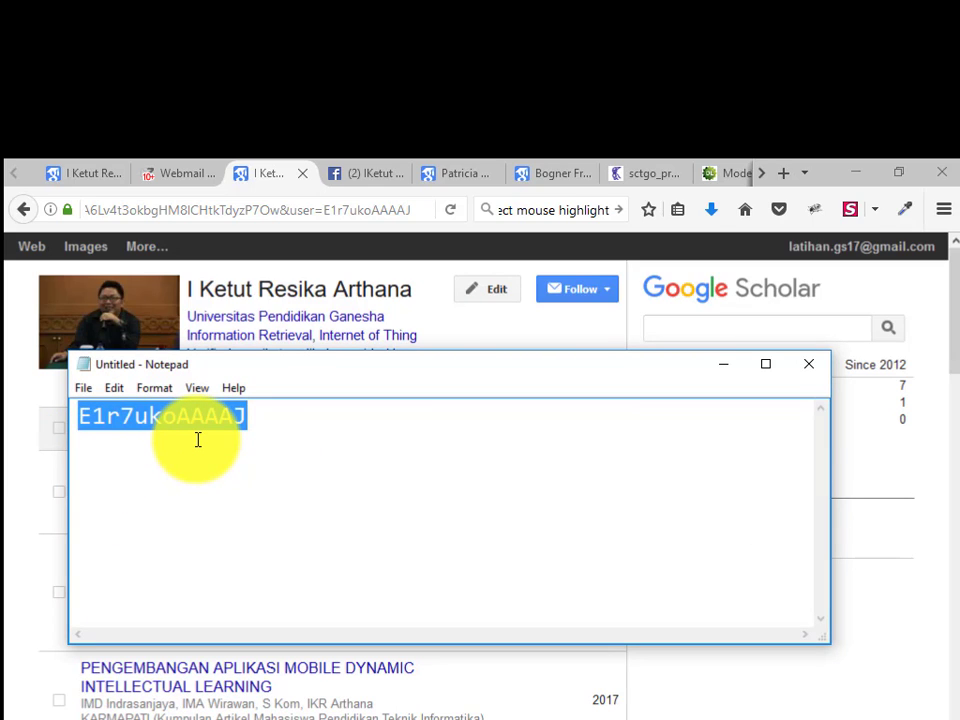
left_click(293, 188)
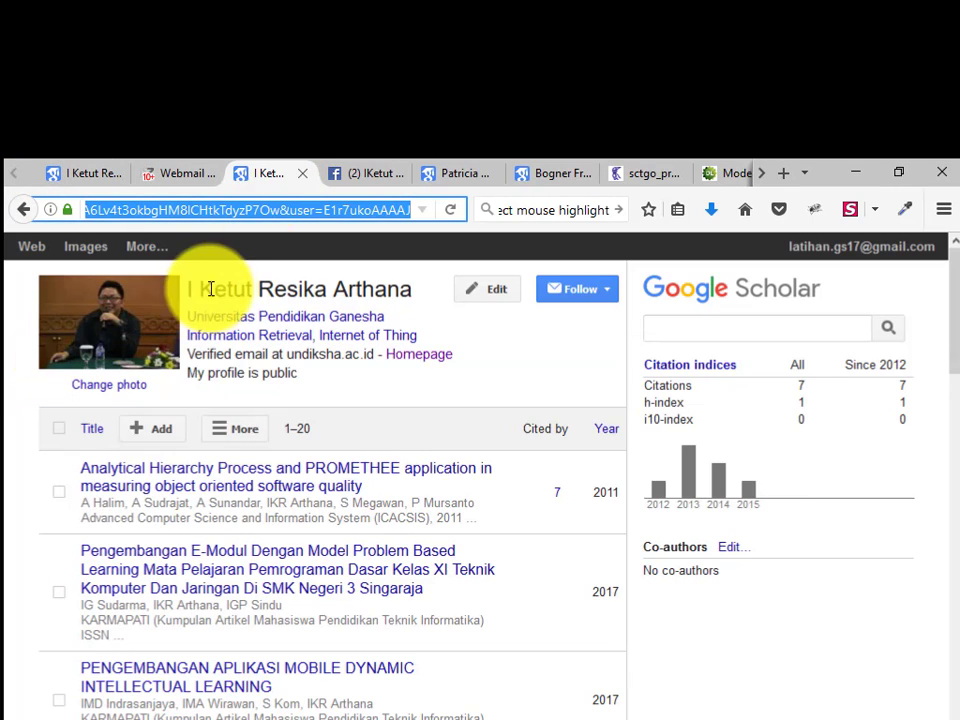
Scroll through the article list and dismiss the additional options list without choosing anything
scroll(645, 535, "down", 5)
scroll(380, 540, "up", 5)
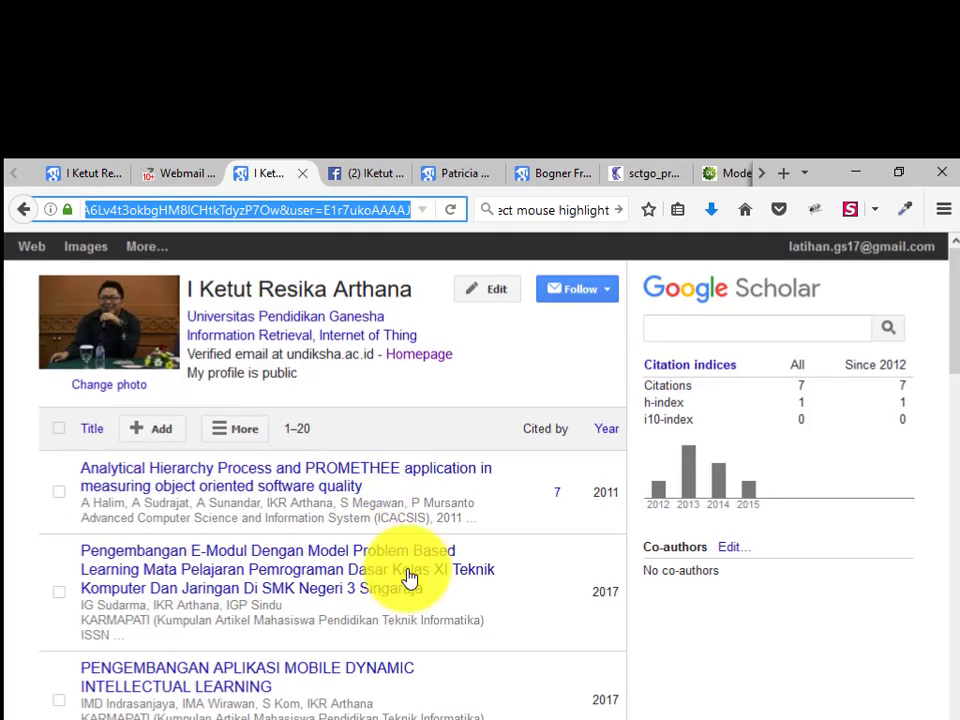
scroll(402, 510, "down", 3)
scroll(403, 497, "up", 3)
scroll(418, 548, "down", 2)
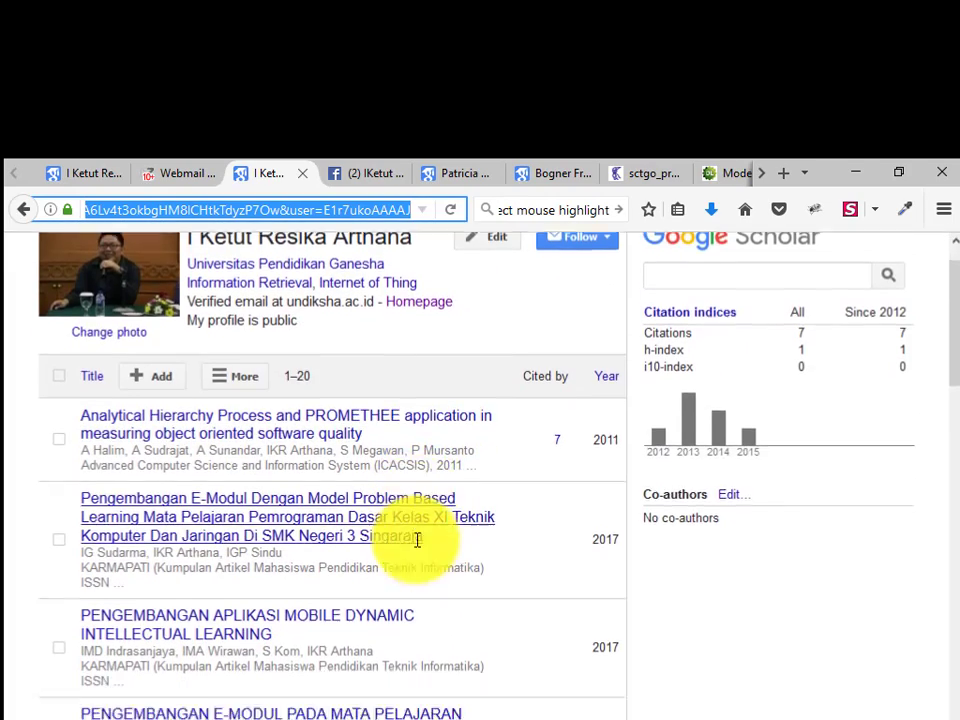
scroll(405, 530, "up", 2)
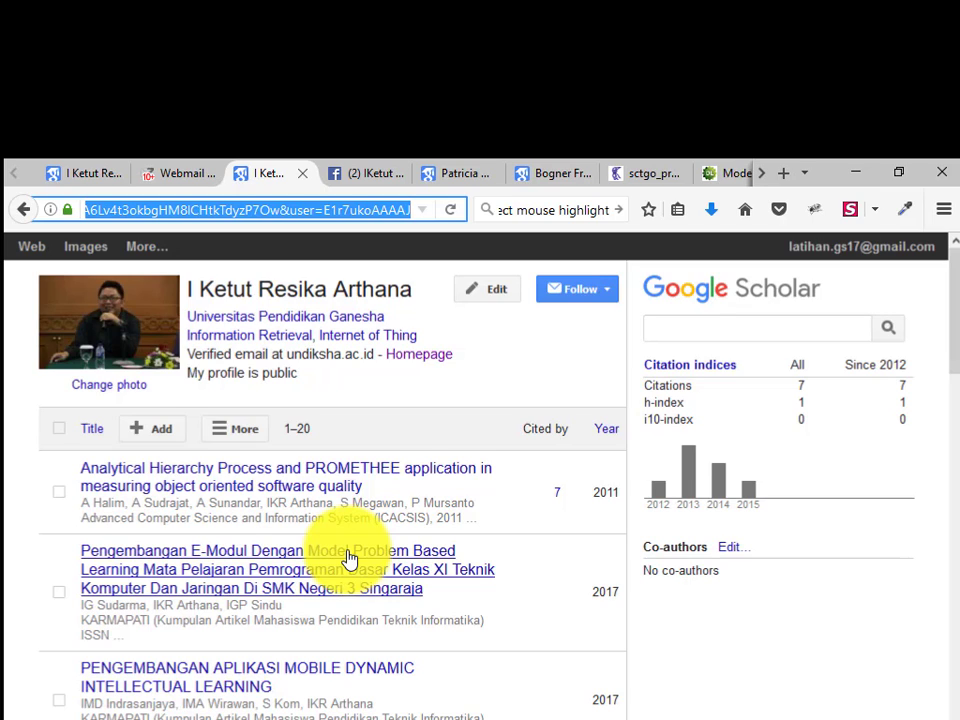
left_click(240, 440)
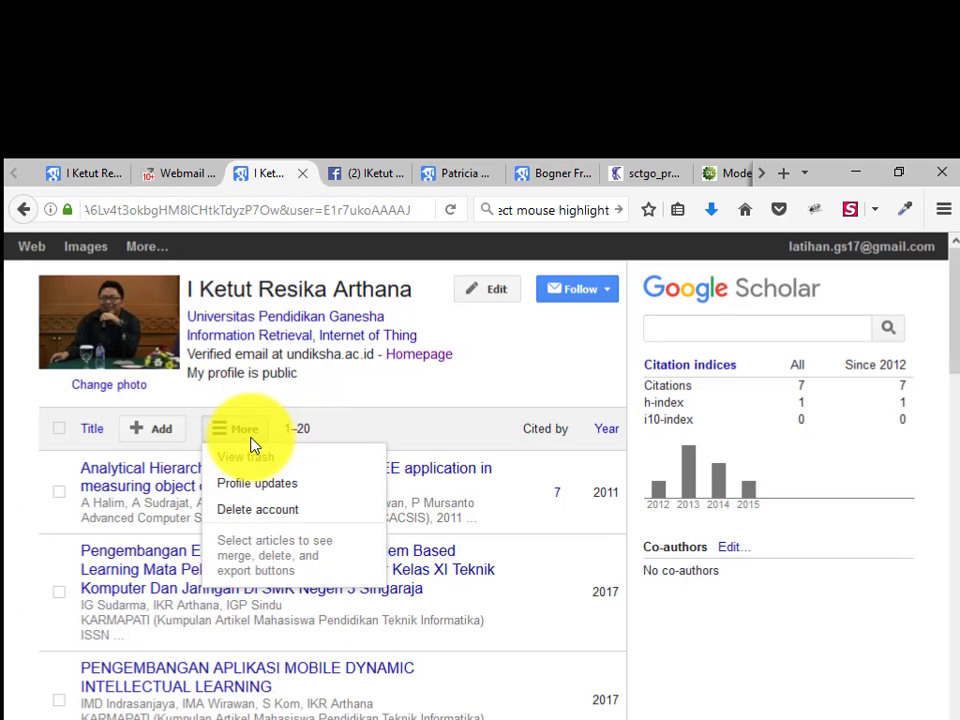
left_click(454, 430)
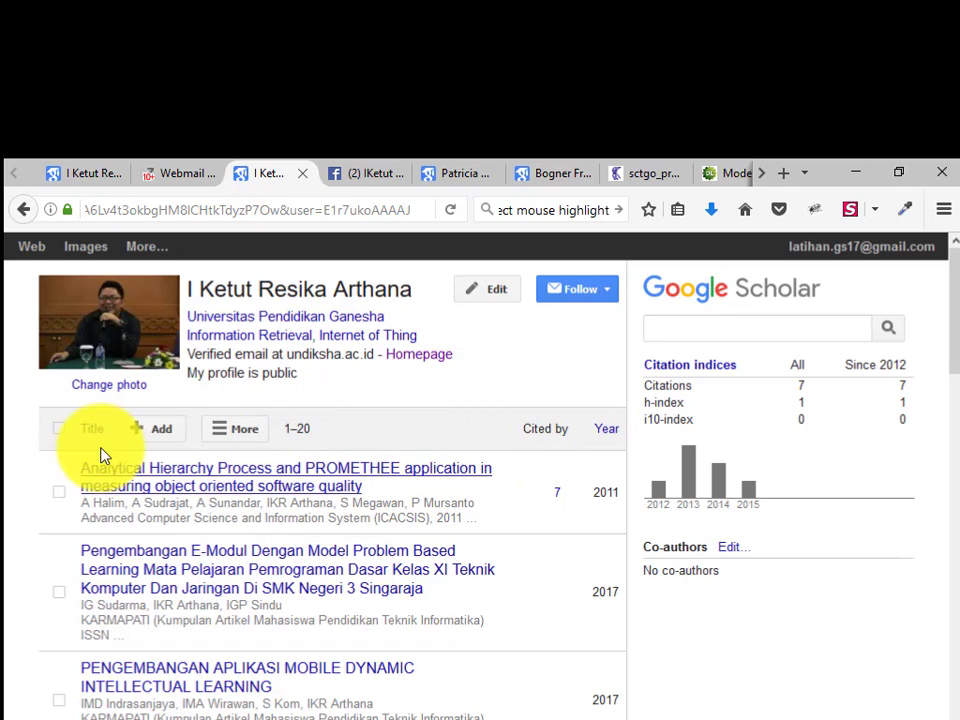
Select all articles with the select-all checkbox and choose BibTeX as the export format
left_click(59, 491)
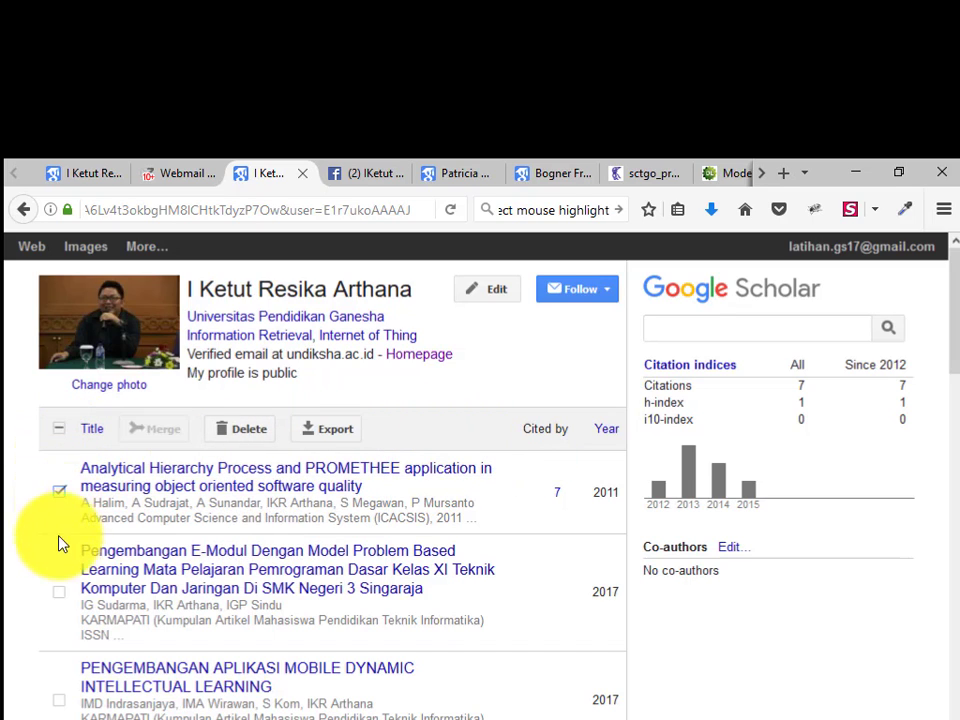
left_click(59, 593)
left_click(59, 430)
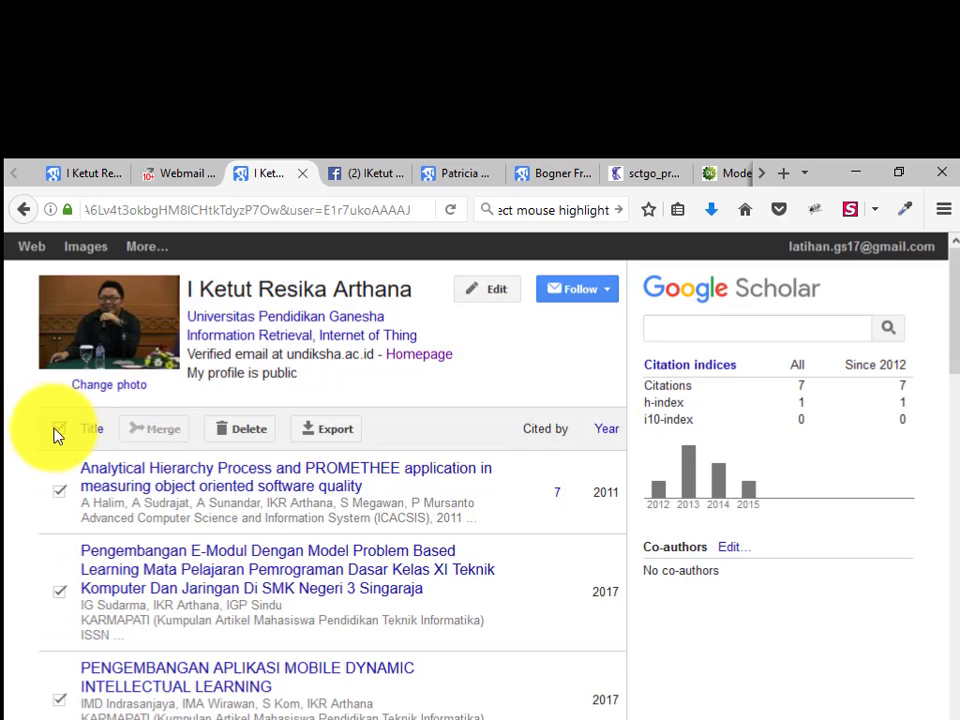
left_click(320, 432)
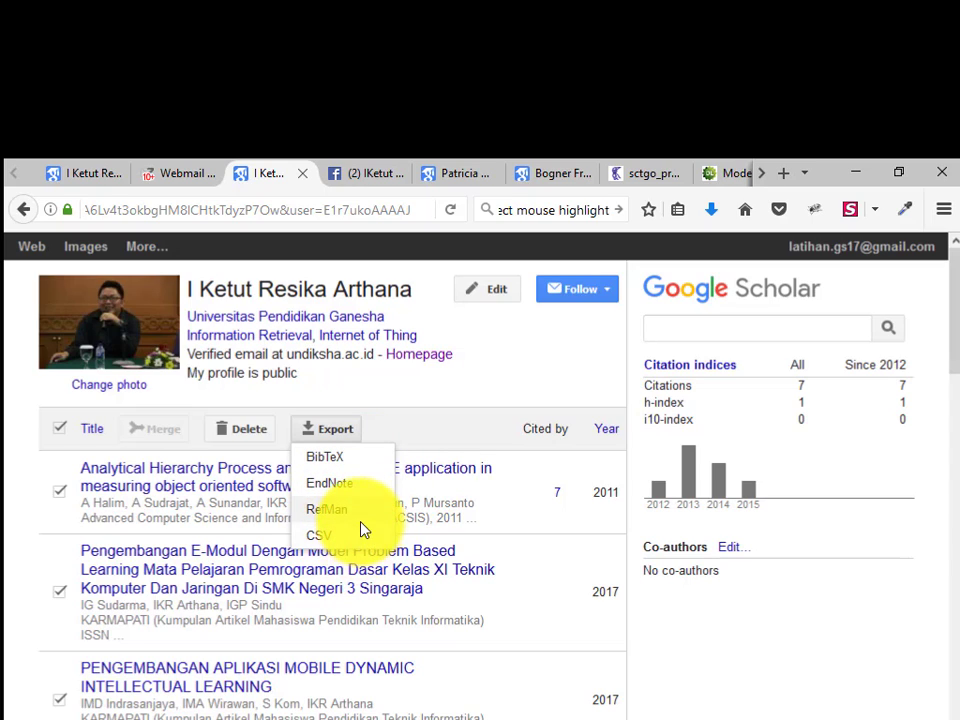
left_click(364, 462)
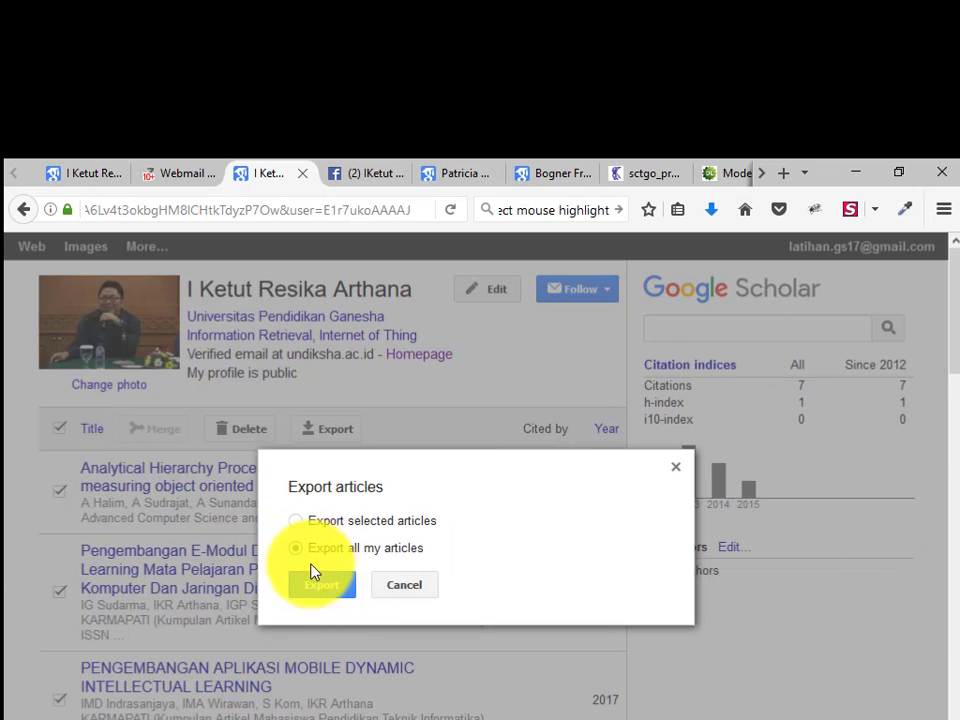
Export all articles to open the BibTeX citations page
left_click(321, 590)
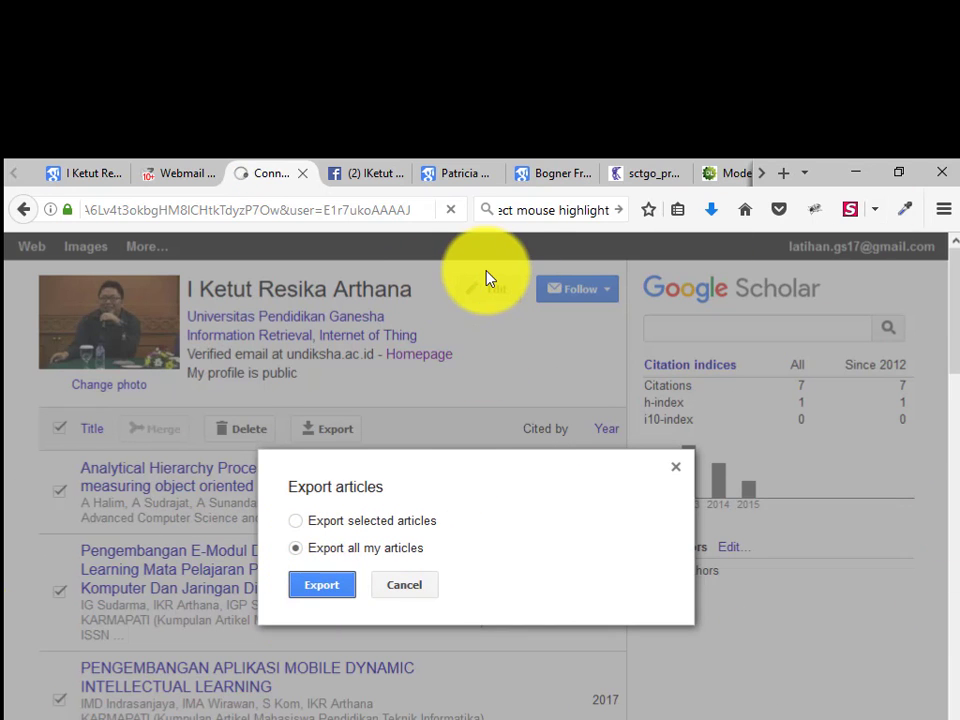
scroll(323, 390, "down", 5)
scroll(323, 385, "down", 10)
scroll(322, 360, "up", 12)
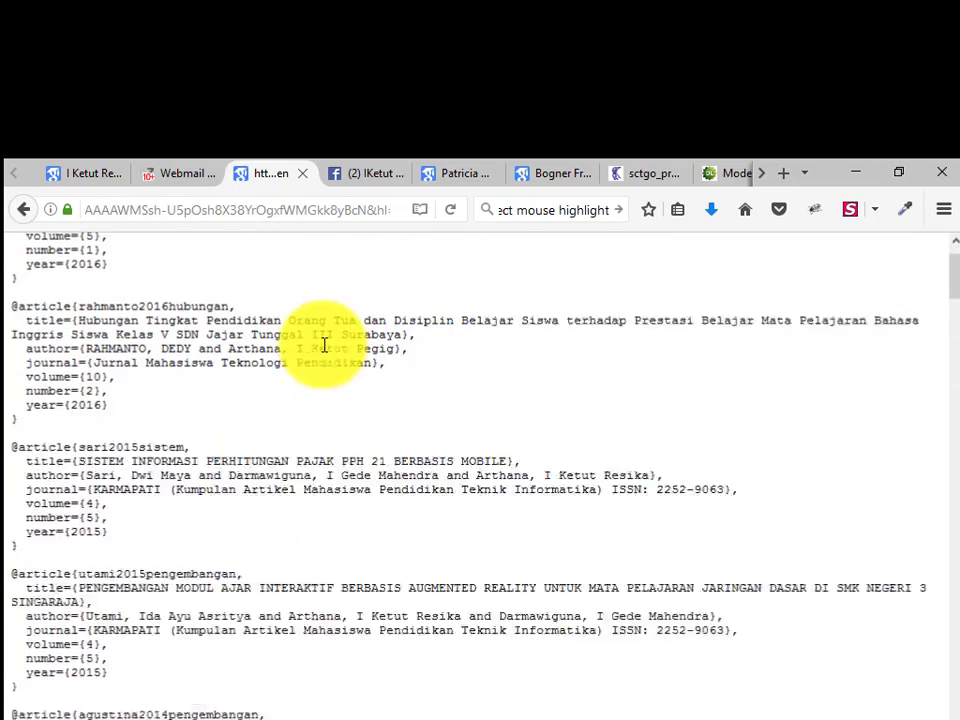
scroll(323, 344, "up", 4)
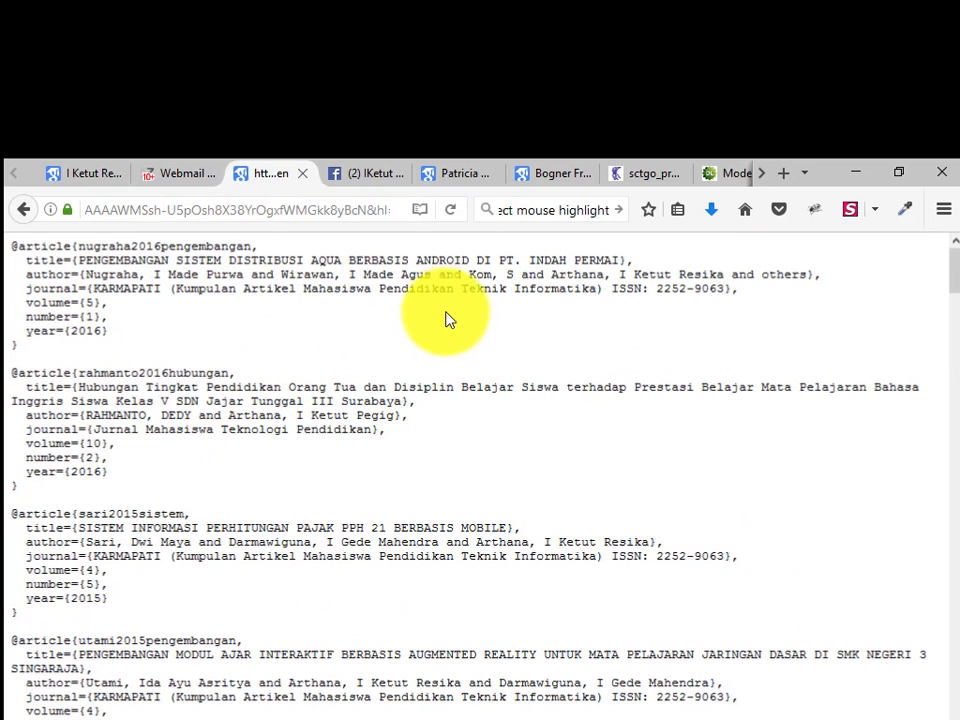
Save the BibTeX page as 'citations' on the Desktop
key("ctrl+s")
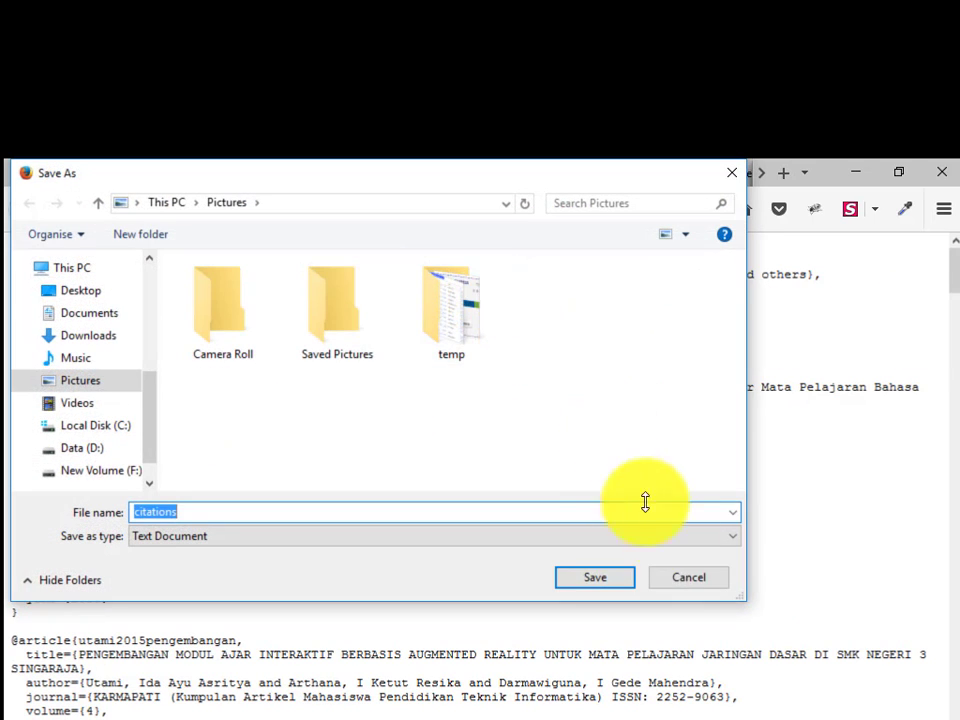
left_click(82, 290)
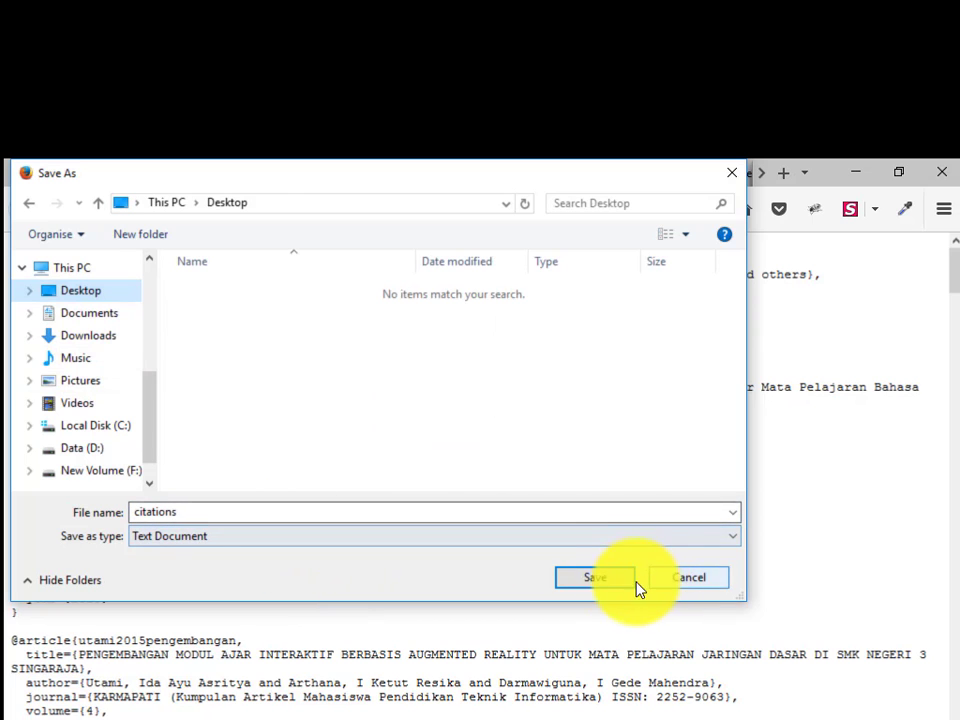
left_click(586, 580)
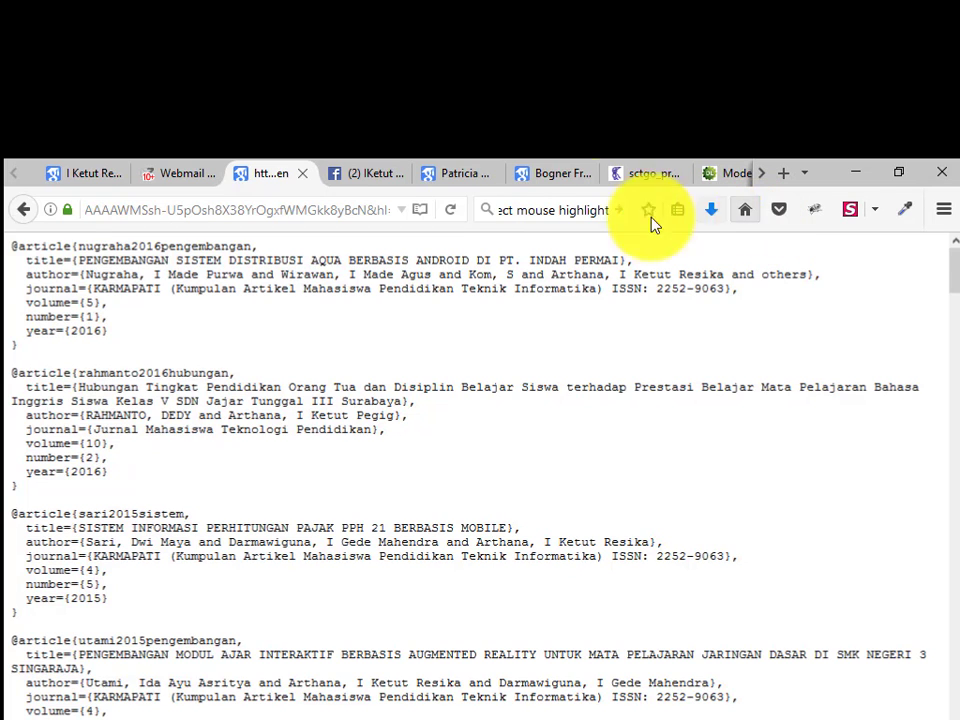
Switch to the first Firefox tab showing the other profile with 55 citations
left_click(94, 173)
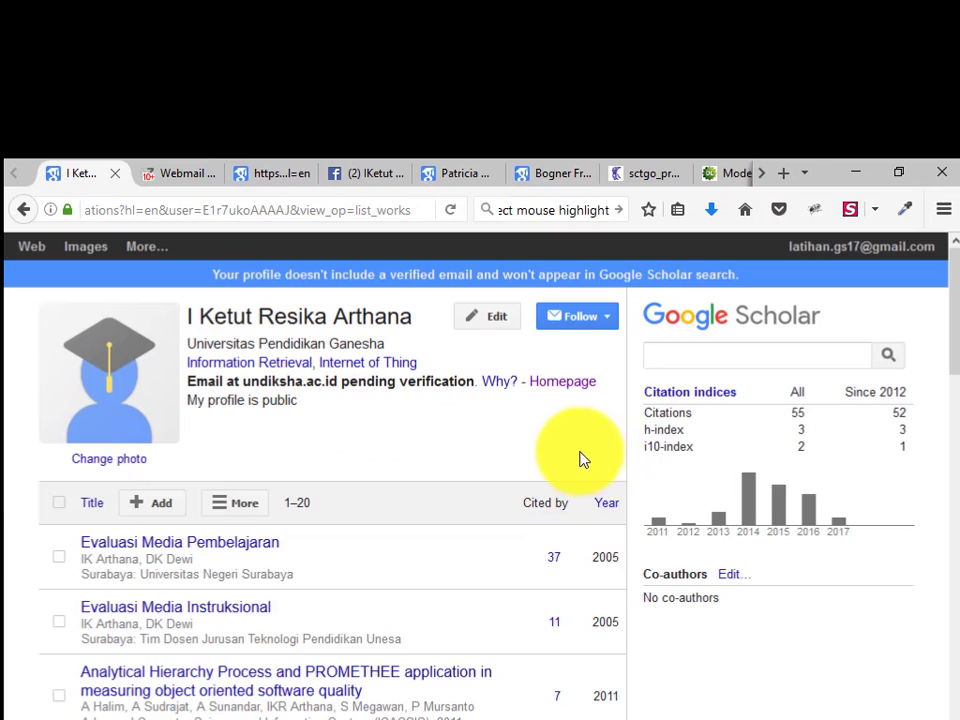